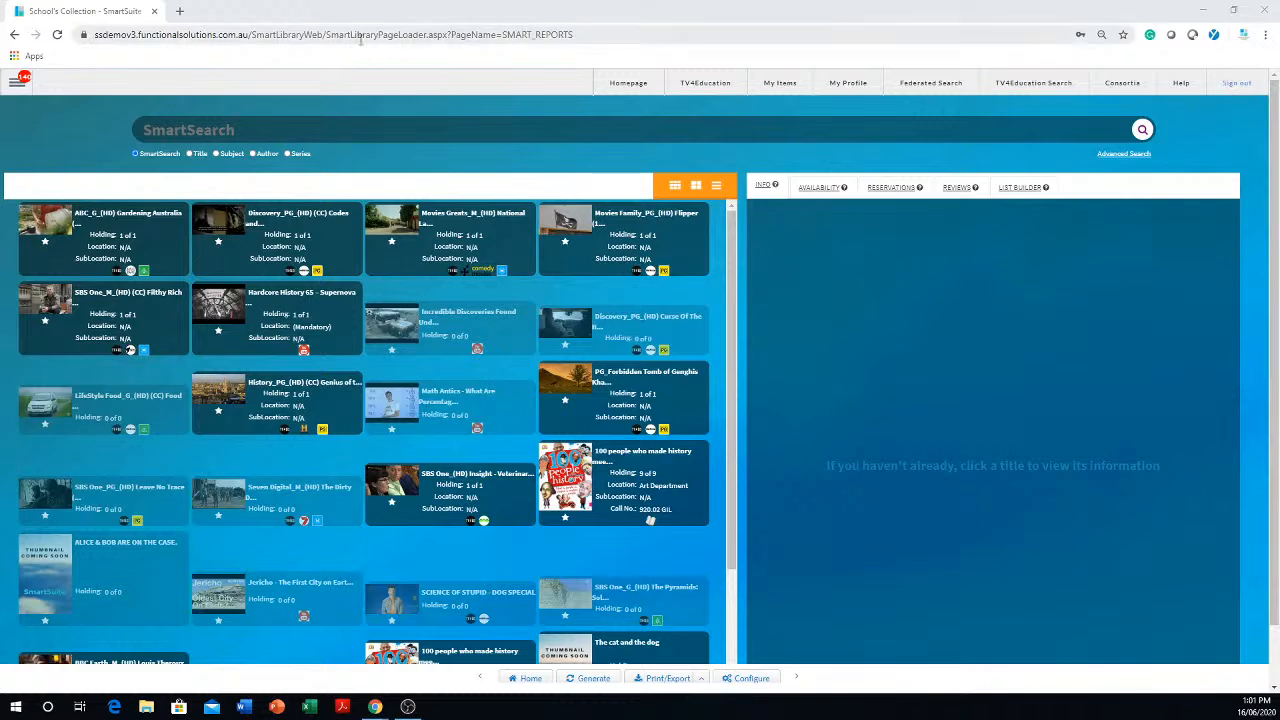
# - Open the library administration's Reports page
pyautogui.click(17, 84)
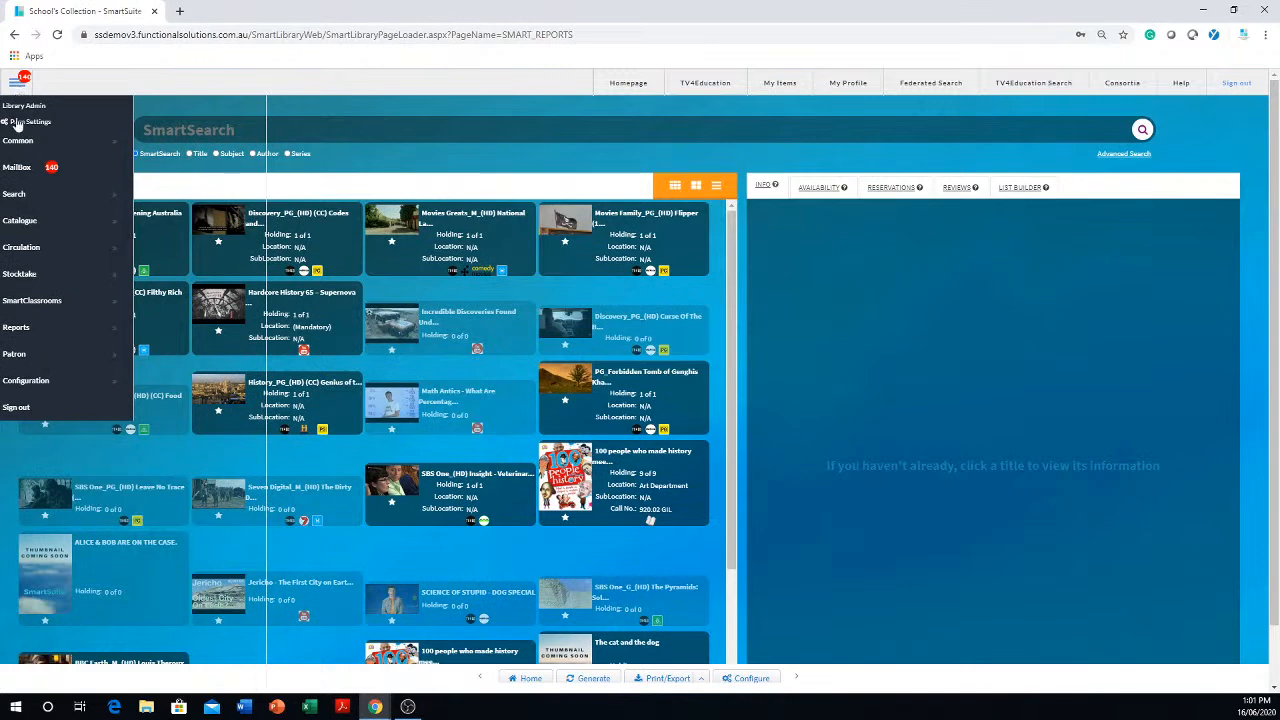
pyautogui.click(38, 330)
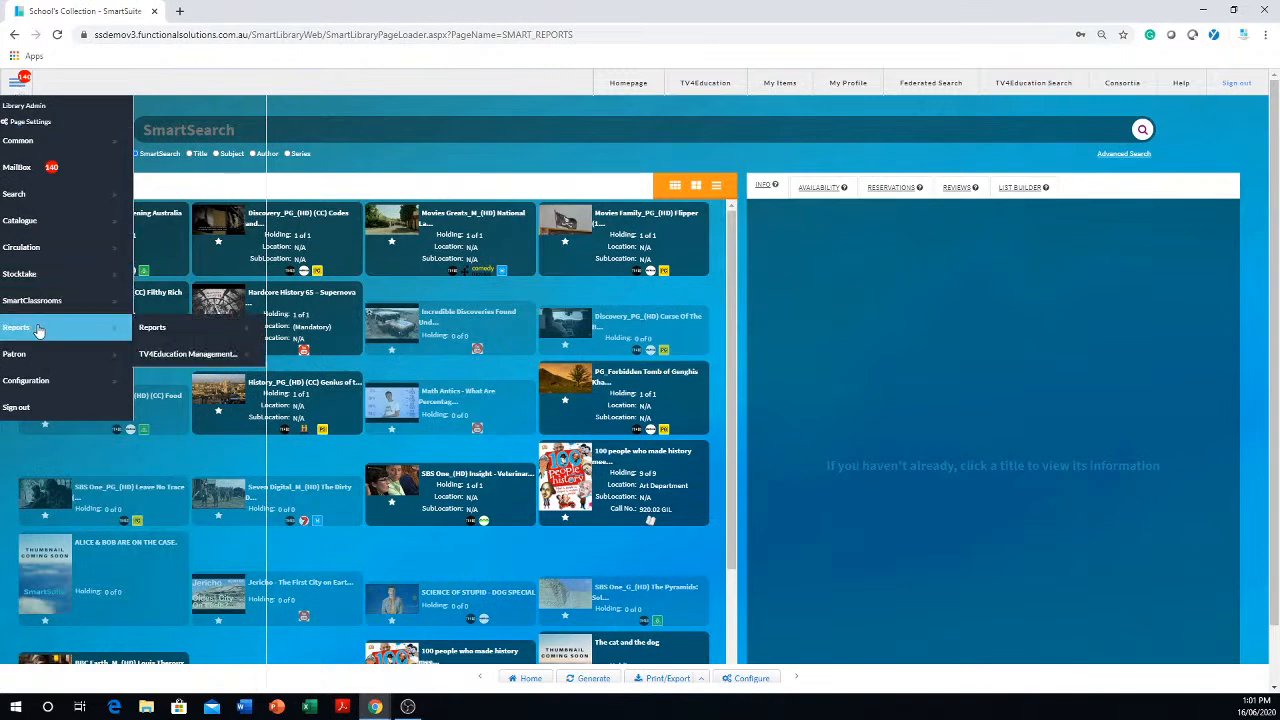
pyautogui.click(186, 336)
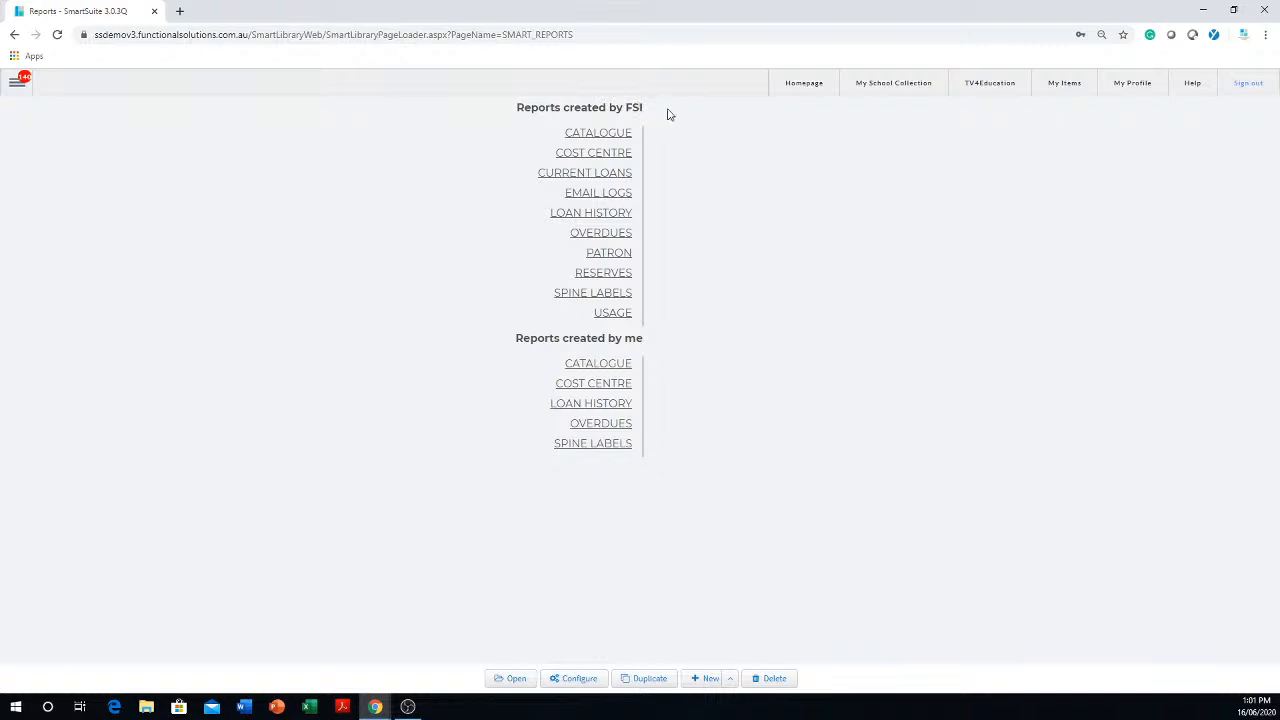
# - List the Catalogue reports under Reports created by me and open the name of the test11111 report for editing
pyautogui.moveTo(651, 109); pyautogui.dragTo(640, 321)
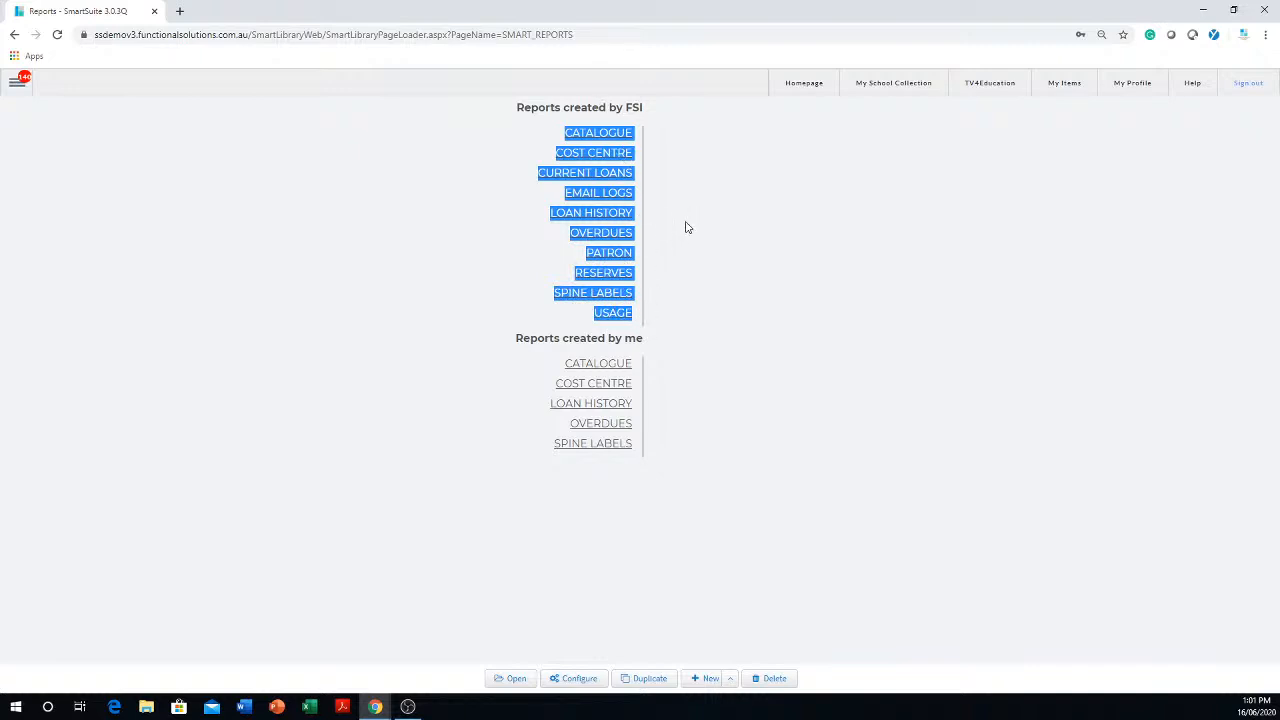
pyautogui.click(517, 362)
pyautogui.moveTo(508, 346); pyautogui.dragTo(705, 486)
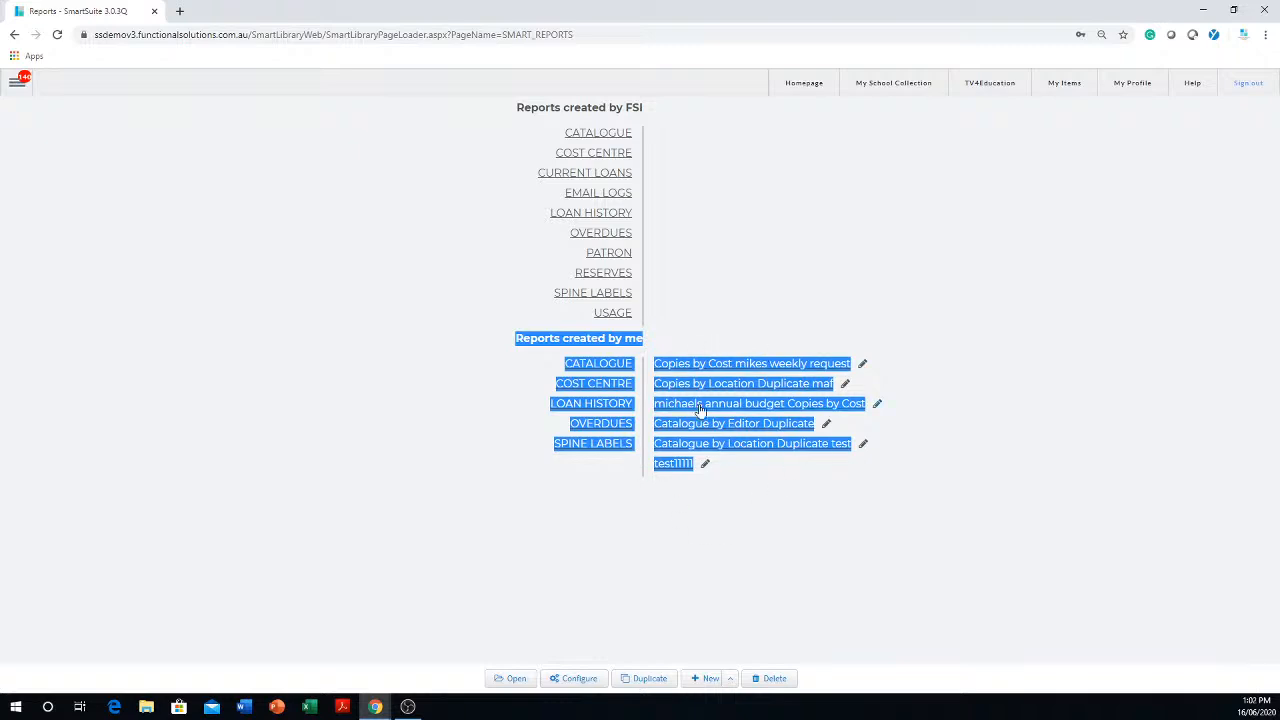
pyautogui.click(705, 464)
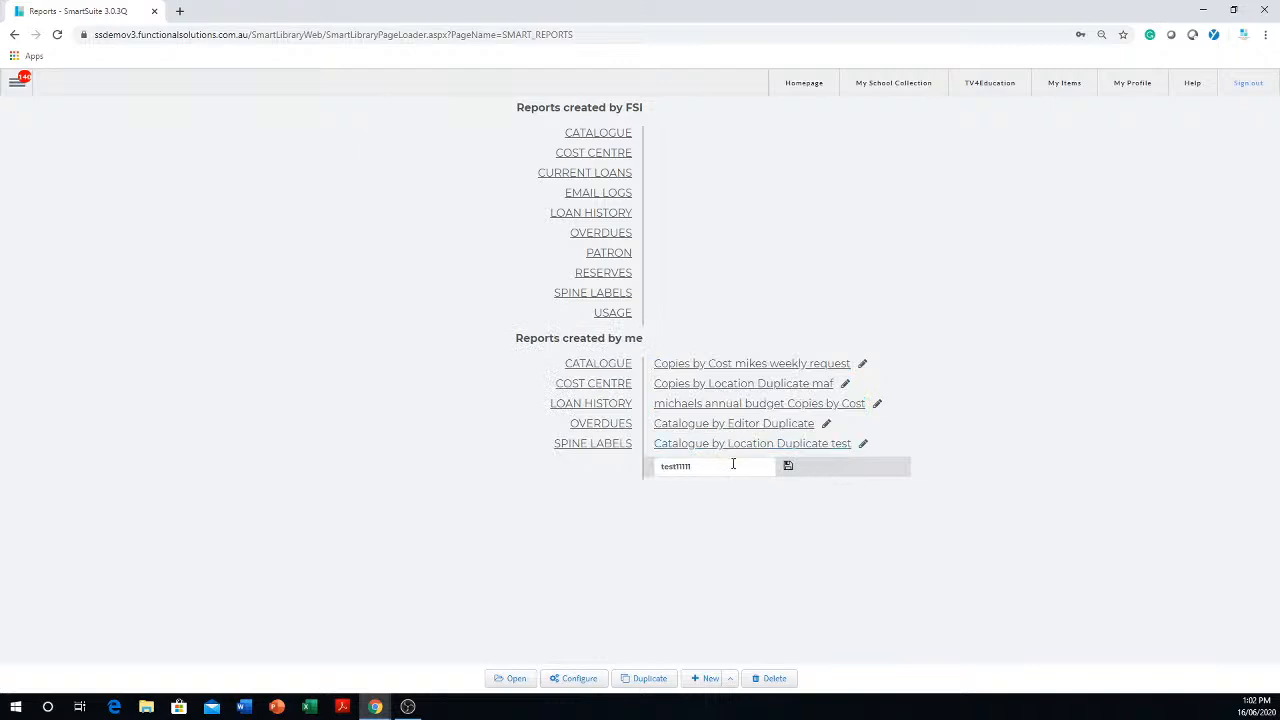
# - Delete the Copies by Cost weekly request report from the Catalogue reports created by me
pyautogui.click(728, 366)
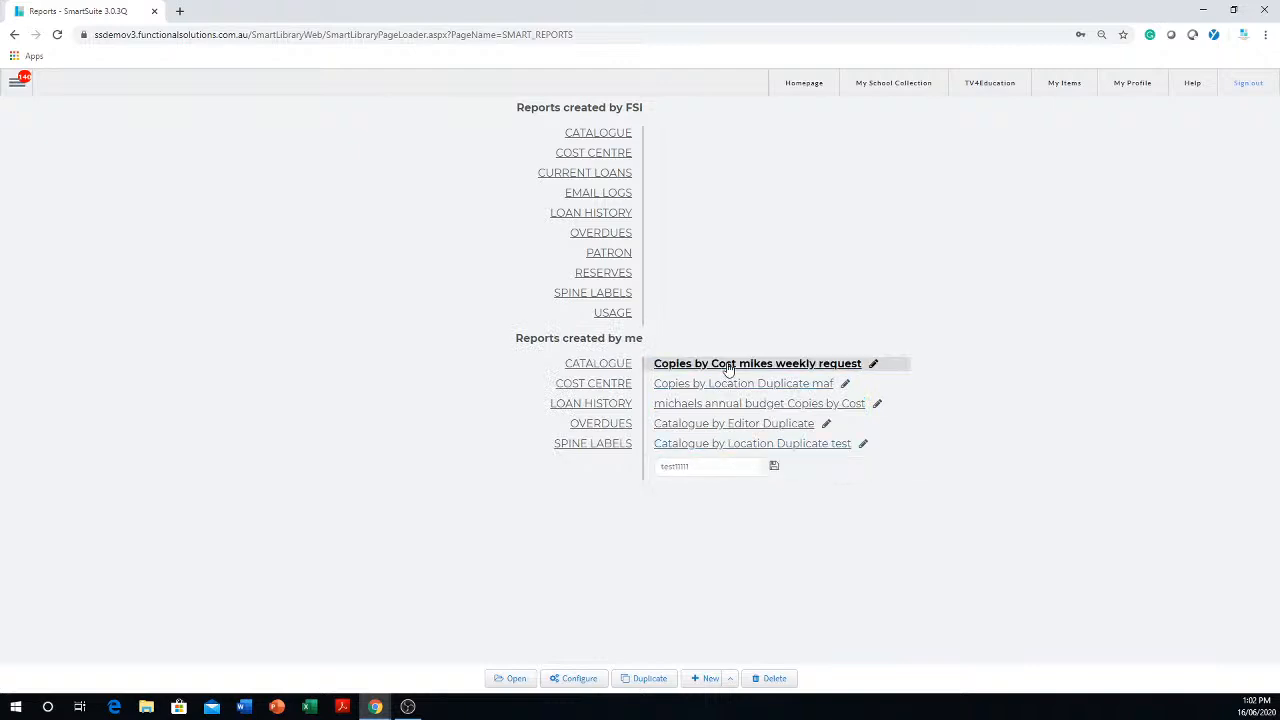
pyautogui.click(770, 679)
pyautogui.click(702, 128)
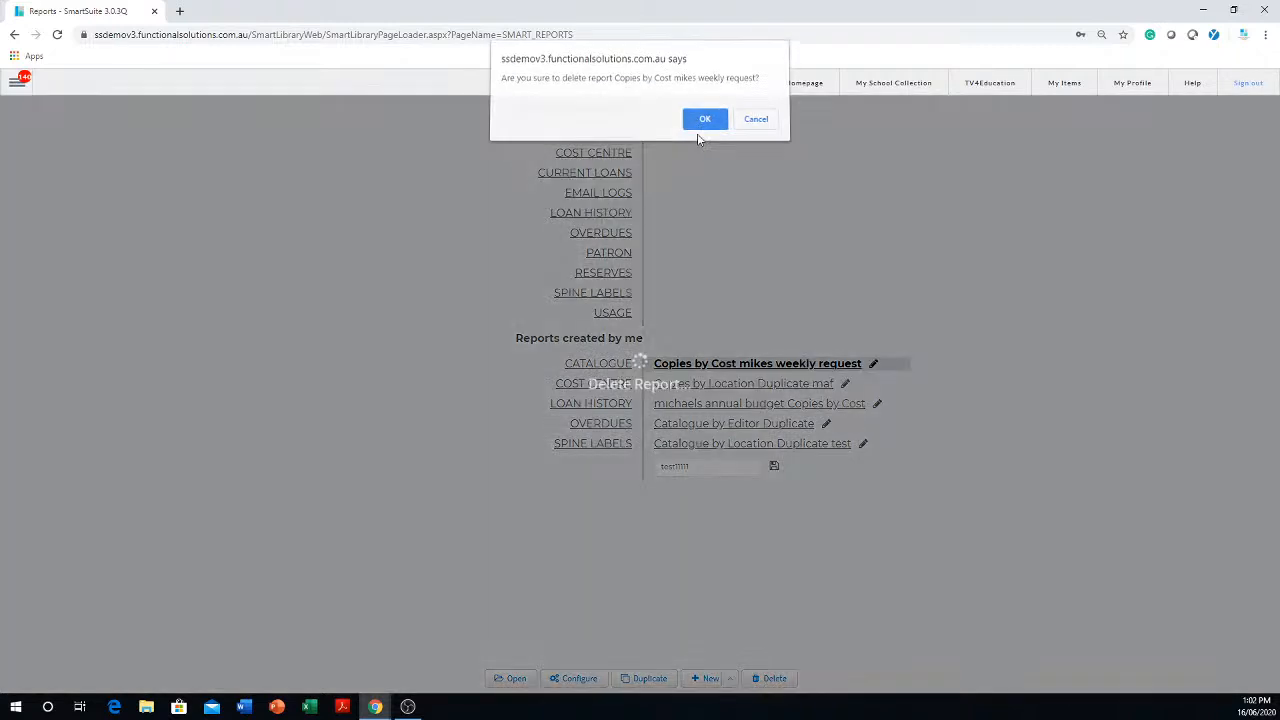
pyautogui.click(758, 112)
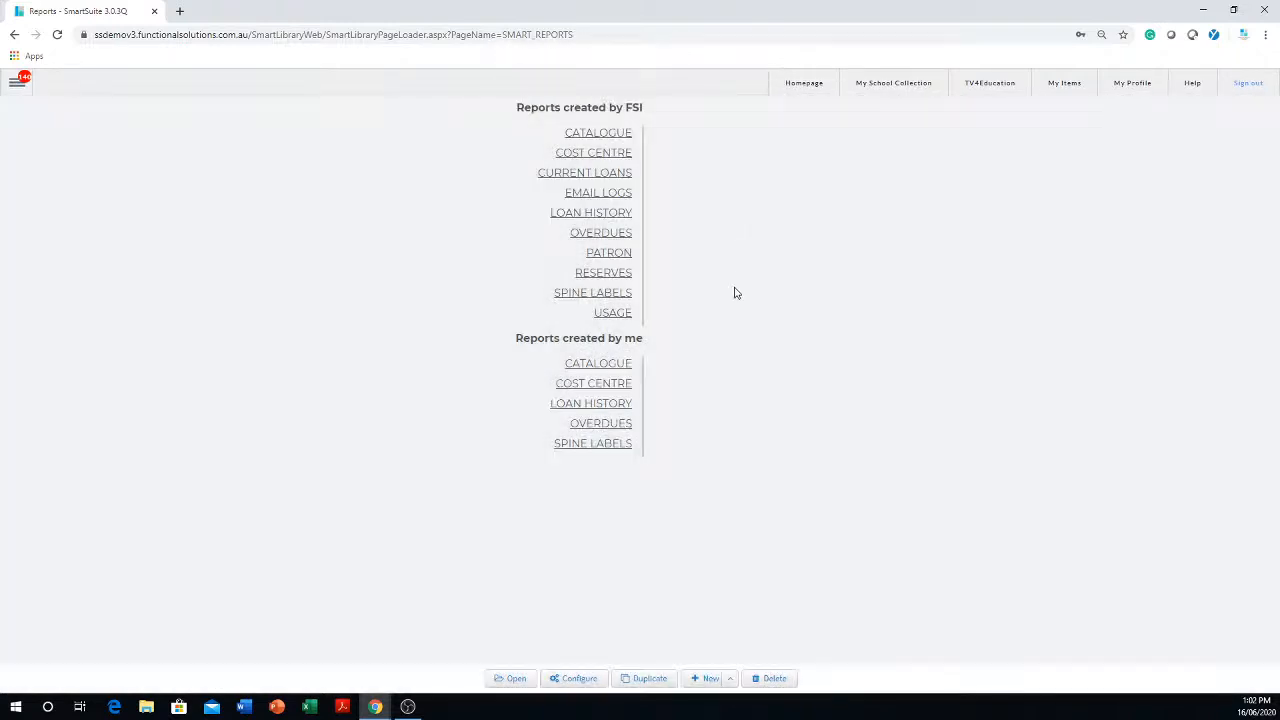
# - Delete the Copies by Location Duplicate maf report from the Catalogue reports created by me
pyautogui.click(616, 369)
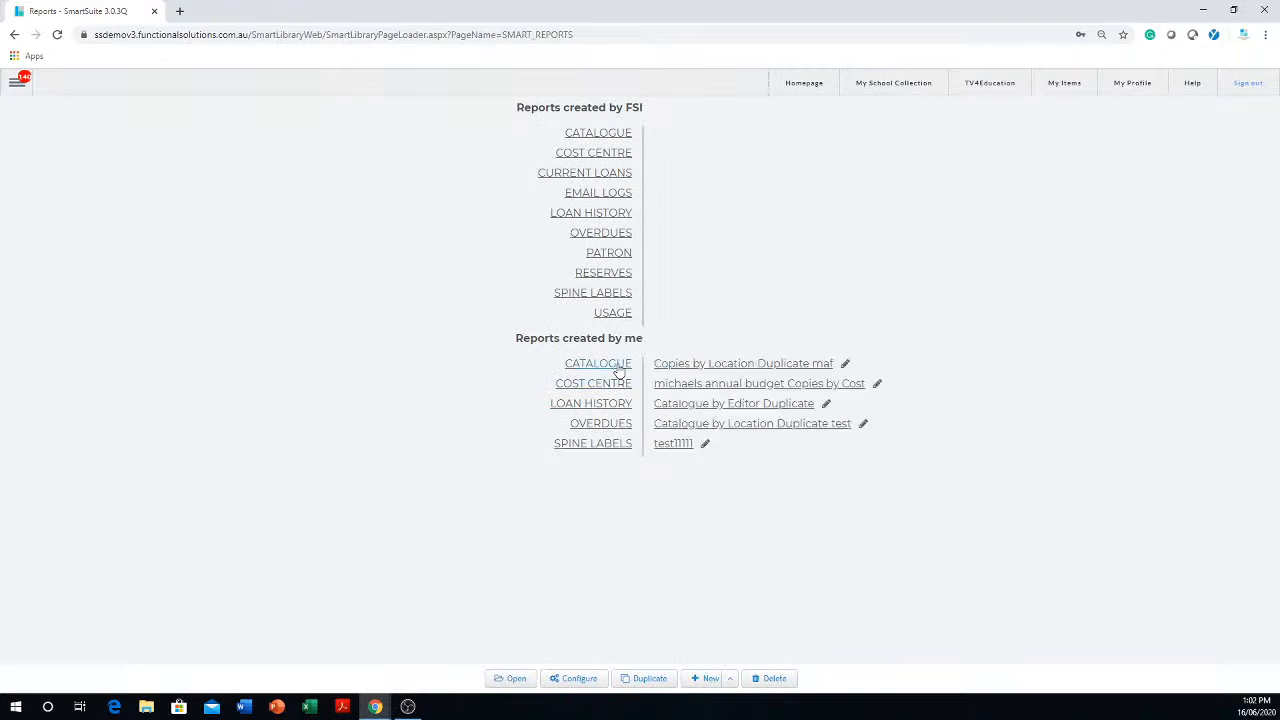
pyautogui.click(717, 366)
pyautogui.click(772, 686)
pyautogui.click(702, 109)
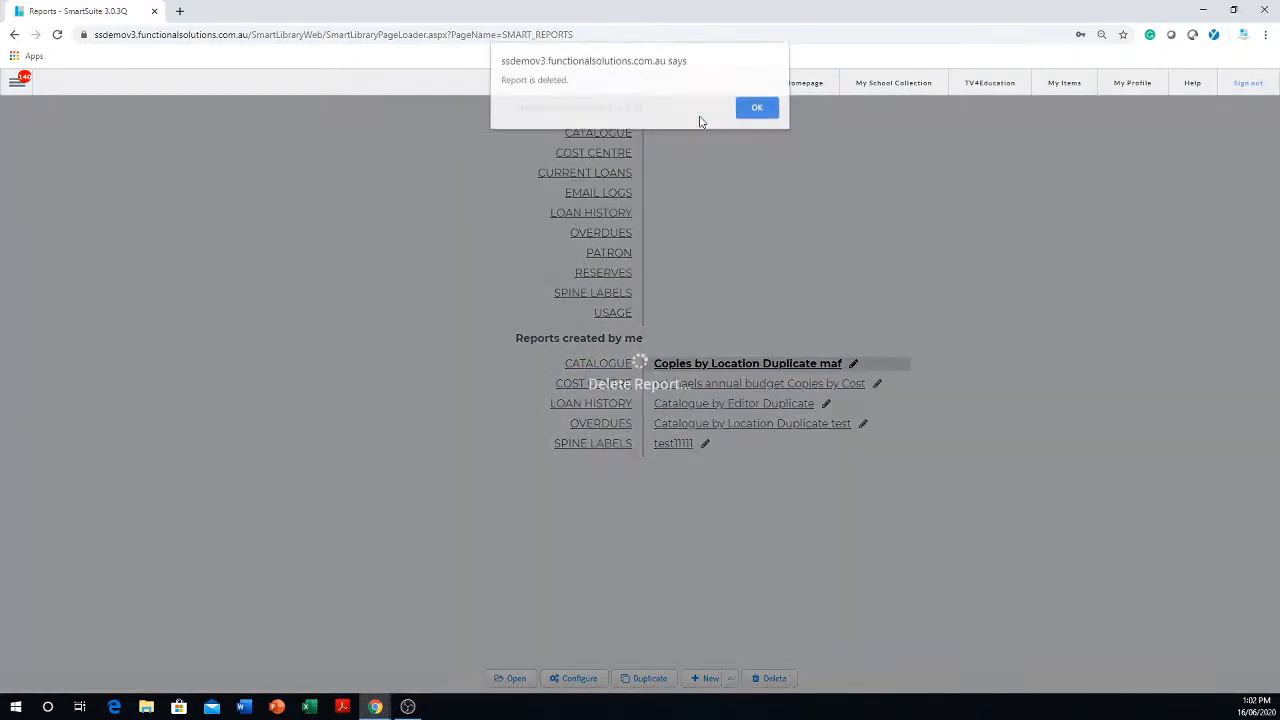
pyautogui.click(757, 111)
# - Delete the annual budget Copies by Cost report from the Catalogue reports created by me
pyautogui.click(620, 363)
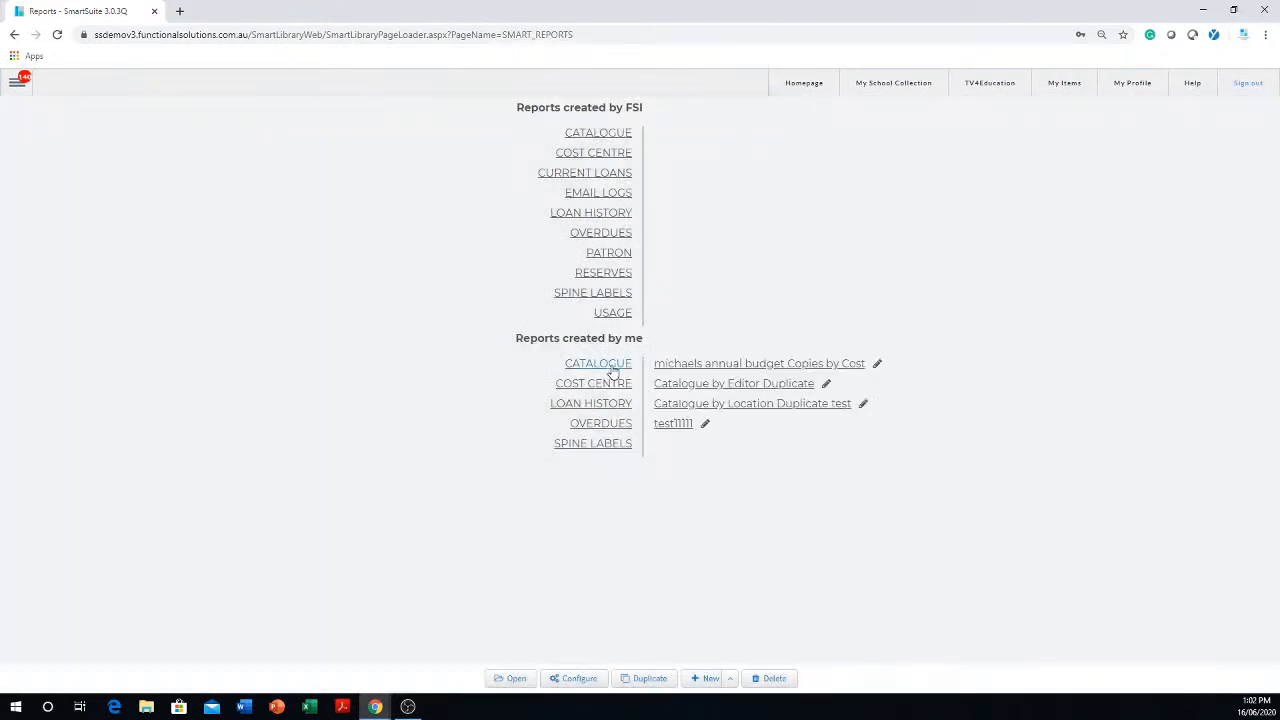
pyautogui.click(746, 367)
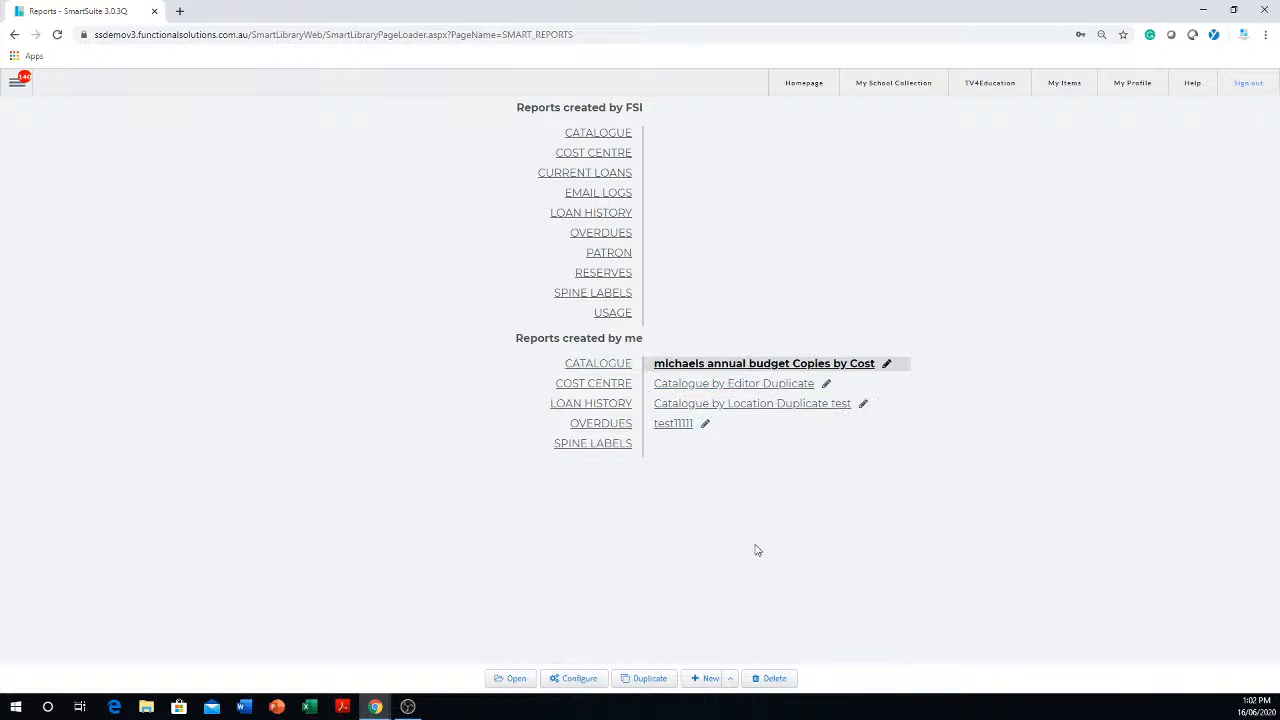
pyautogui.click(770, 679)
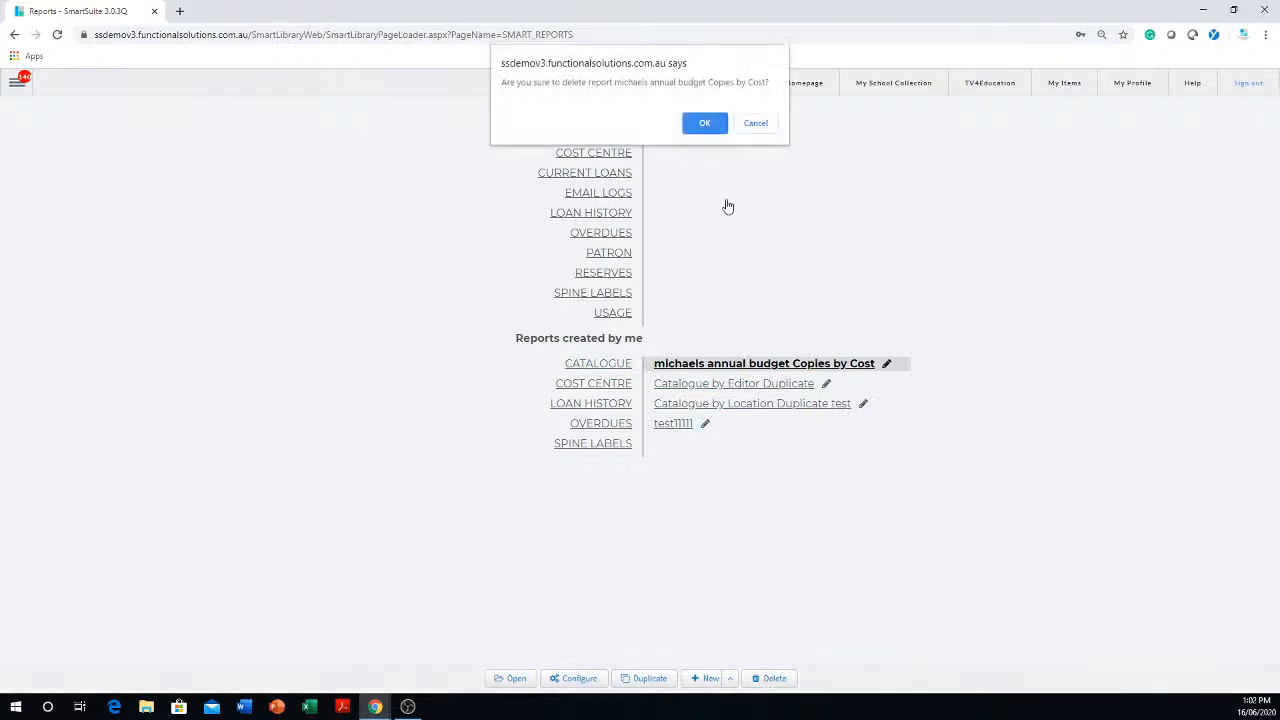
pyautogui.click(704, 124)
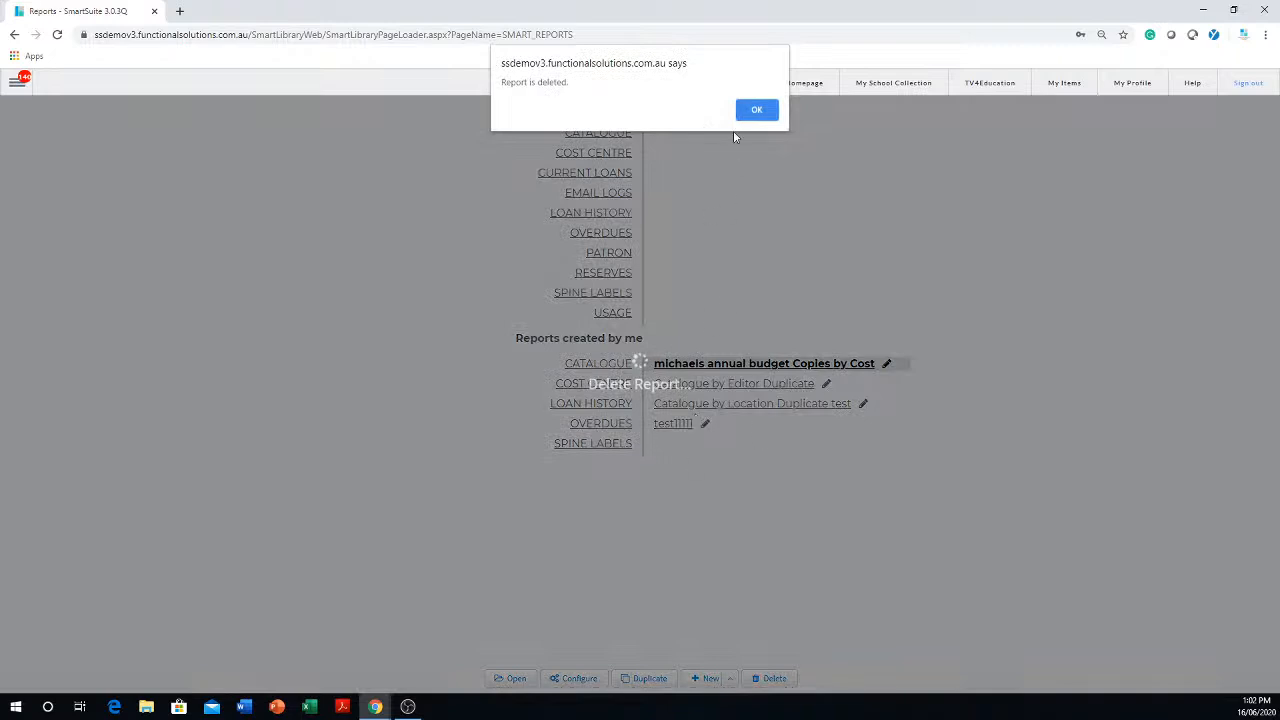
pyautogui.click(753, 110)
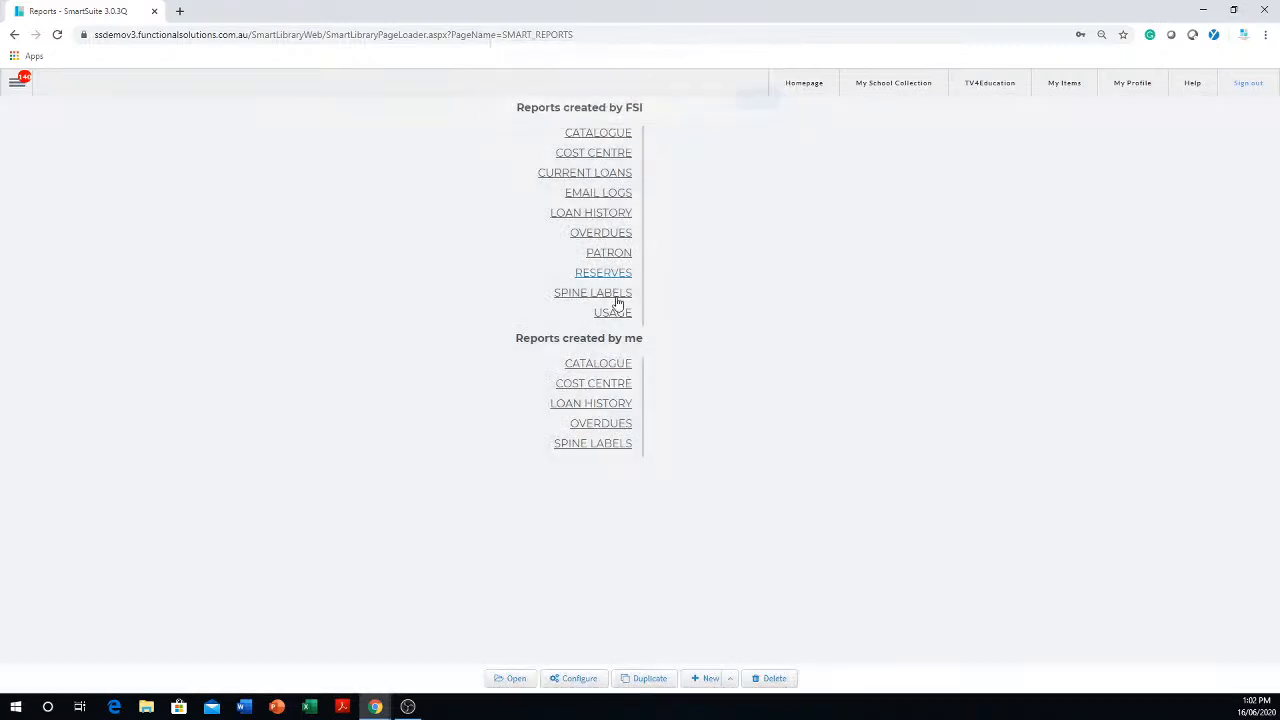
# - Delete the Catalogue by Editor Duplicate report from the Catalogue reports created by me
pyautogui.click(606, 368)
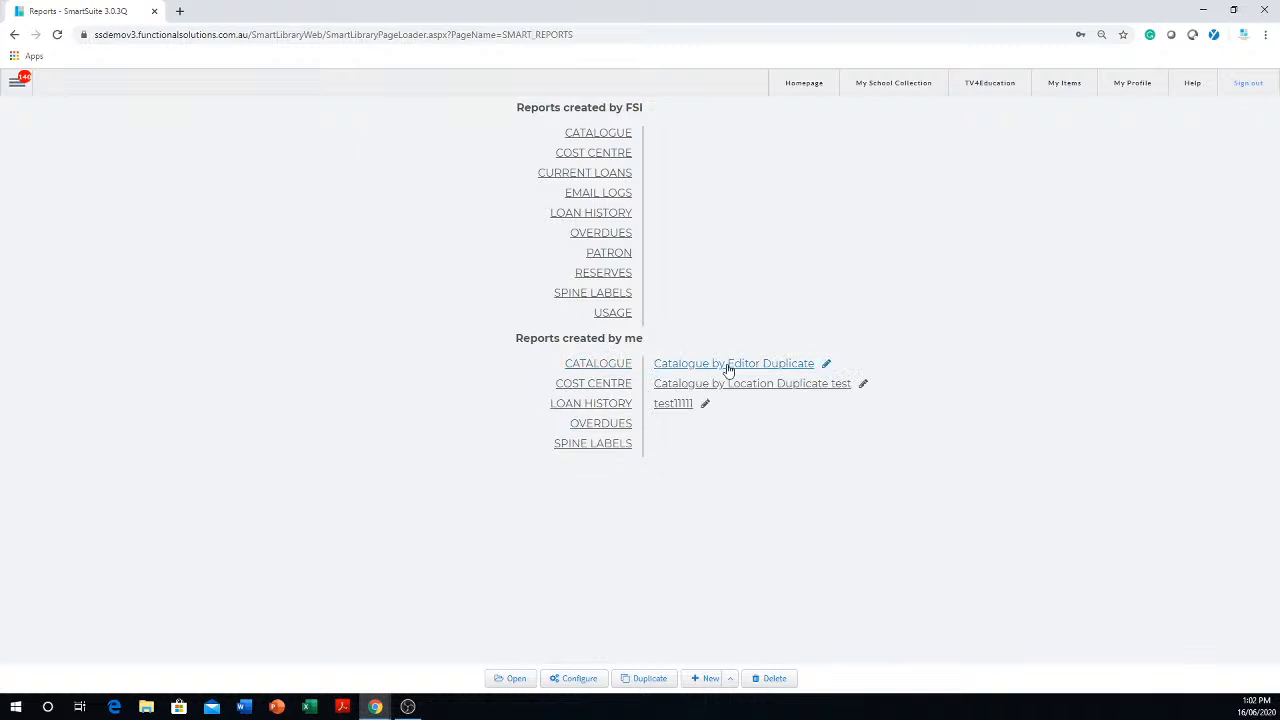
pyautogui.click(729, 365)
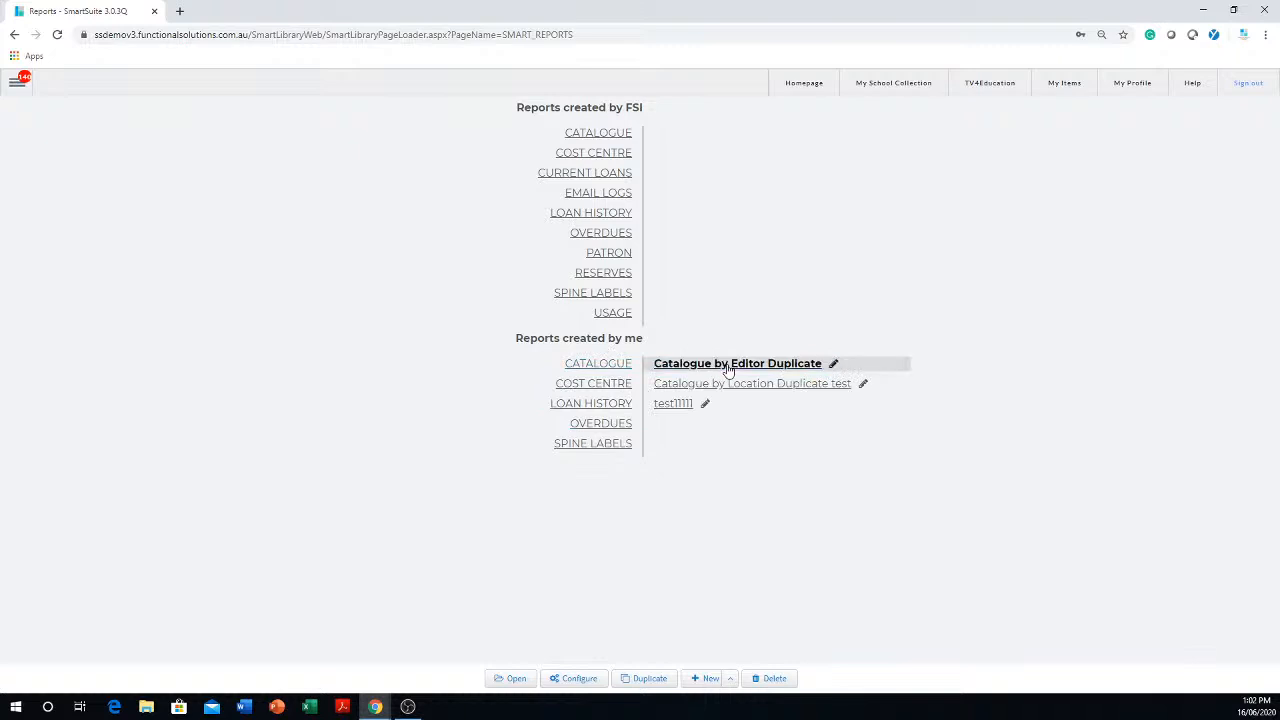
pyautogui.click(771, 678)
pyautogui.click(712, 110)
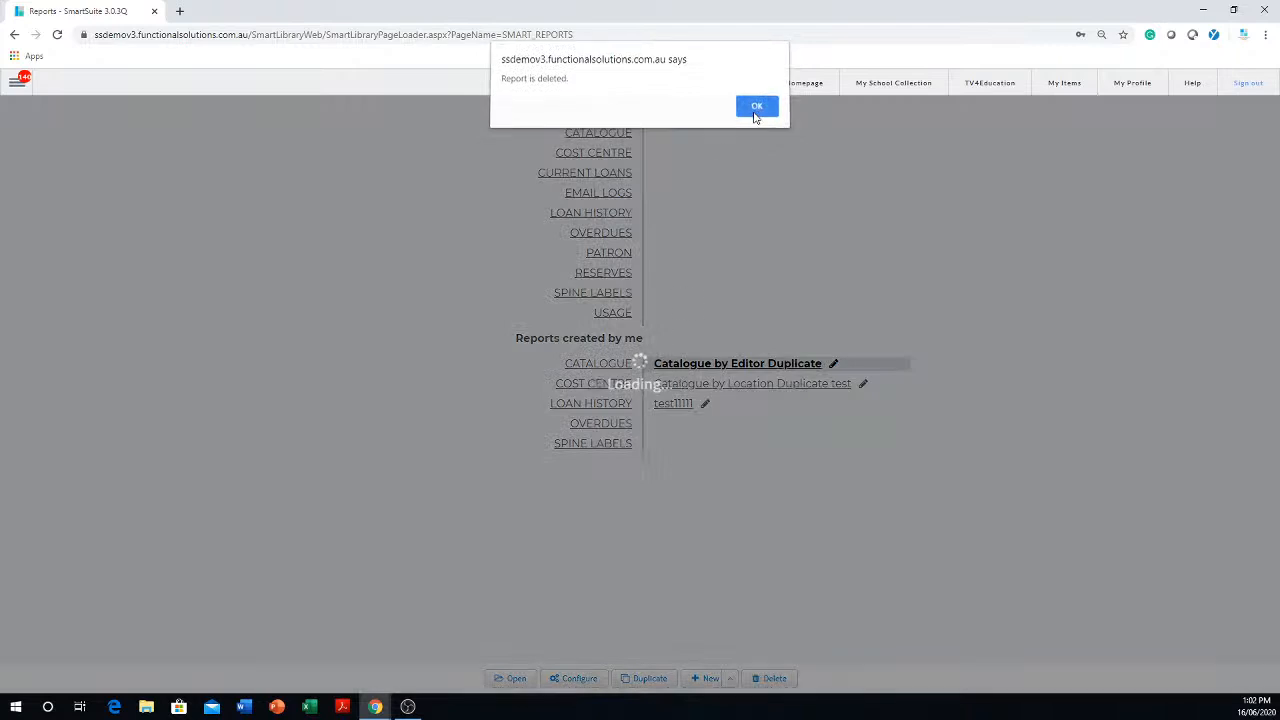
pyautogui.click(756, 112)
# - Delete the Catalogue by Location Duplicate test report from the Catalogue reports created by me
pyautogui.click(592, 366)
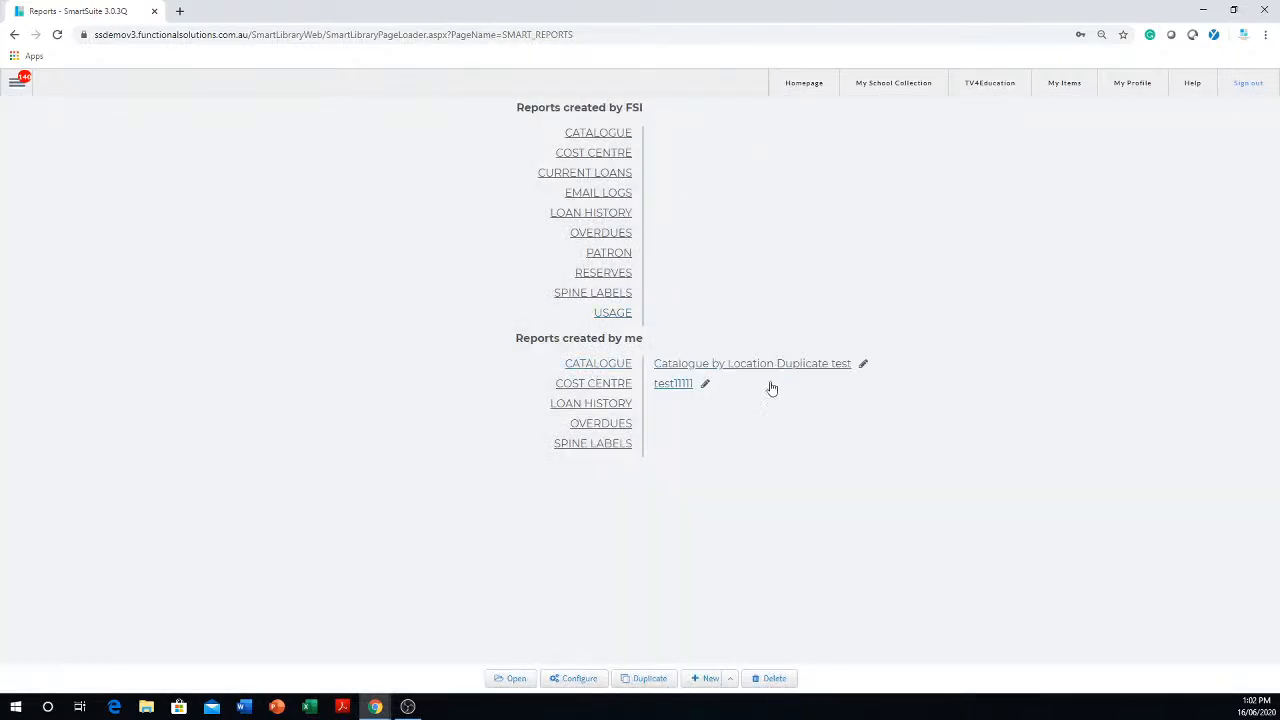
pyautogui.click(795, 366)
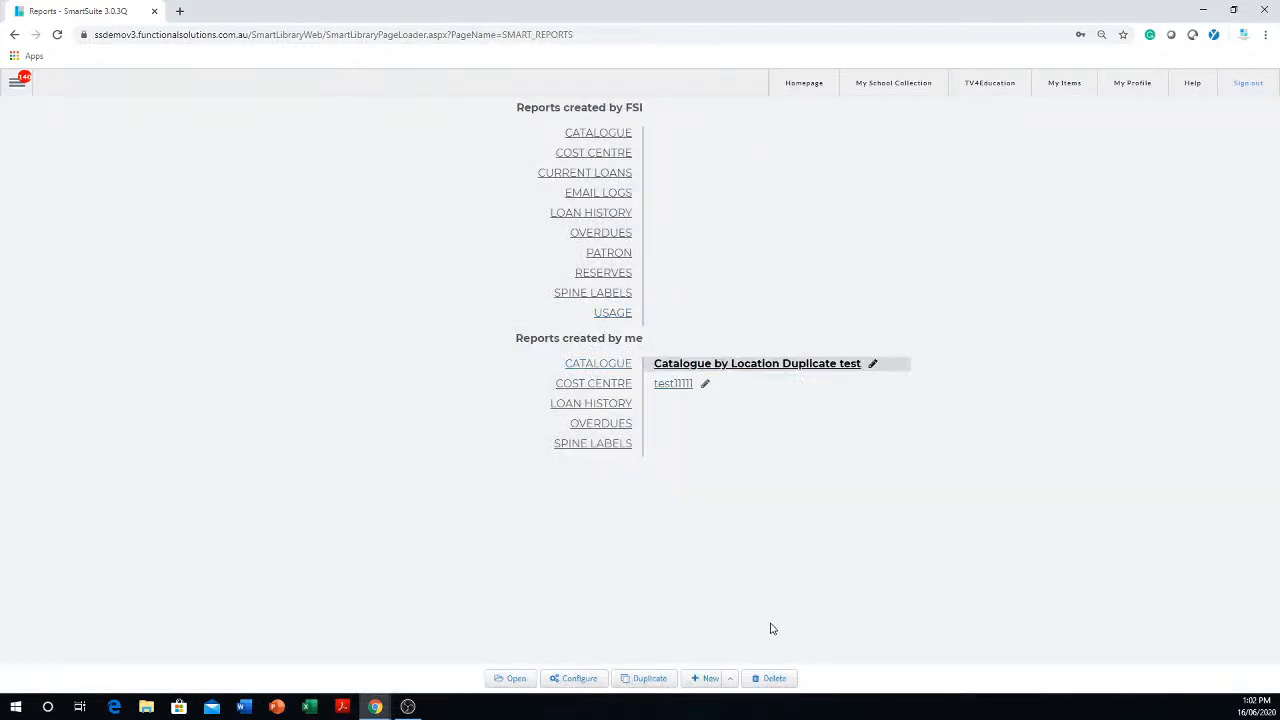
pyautogui.click(768, 681)
pyautogui.click(708, 122)
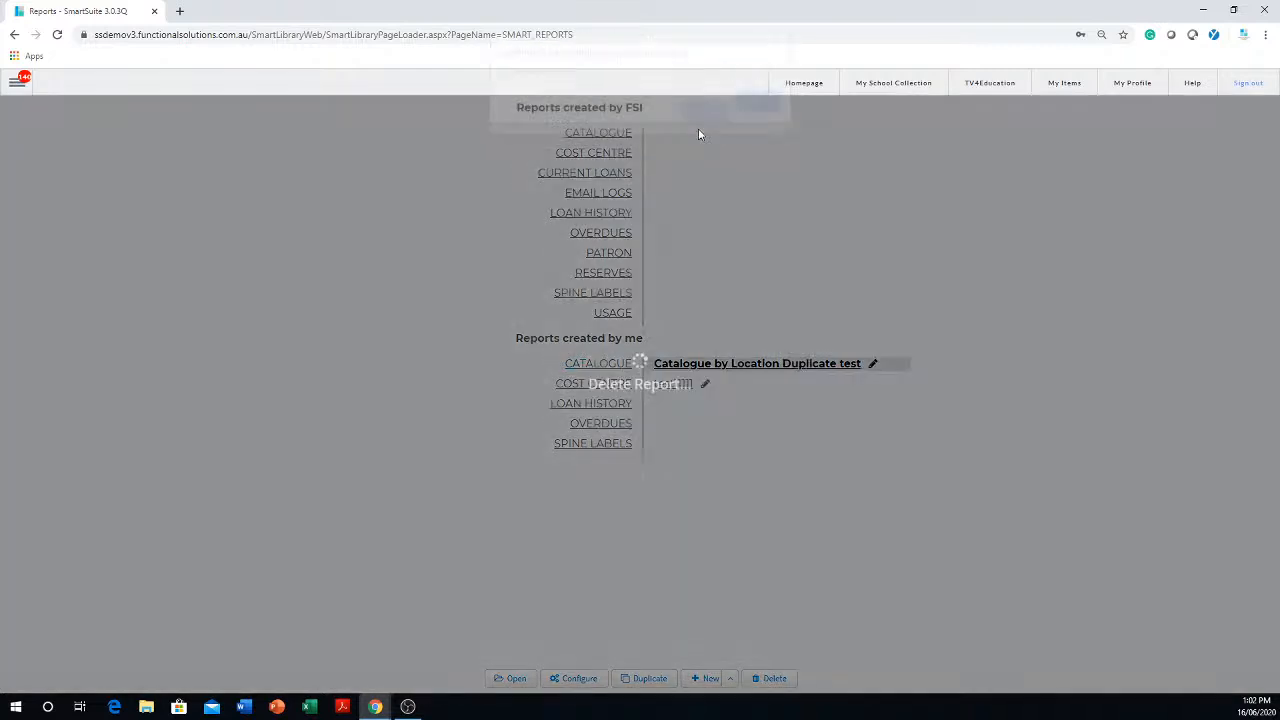
pyautogui.click(762, 112)
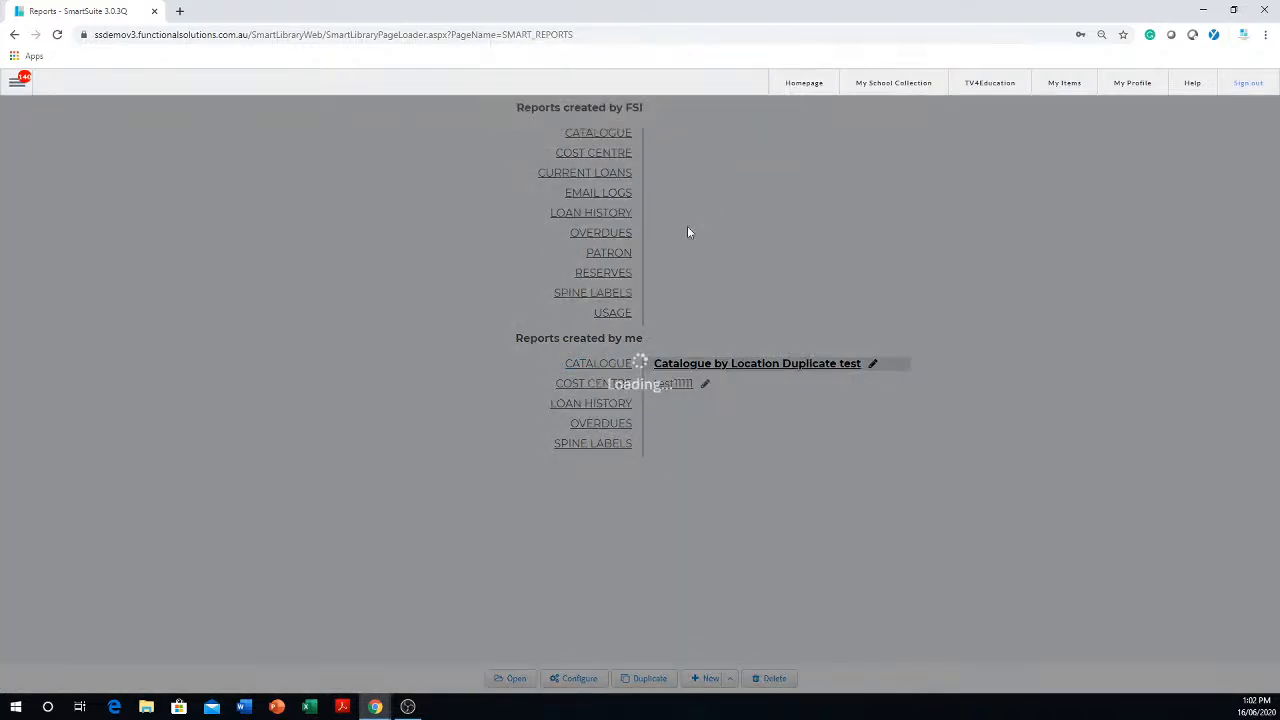
# - Delete the test11111 report from the Catalogue reports created by me
pyautogui.click(604, 368)
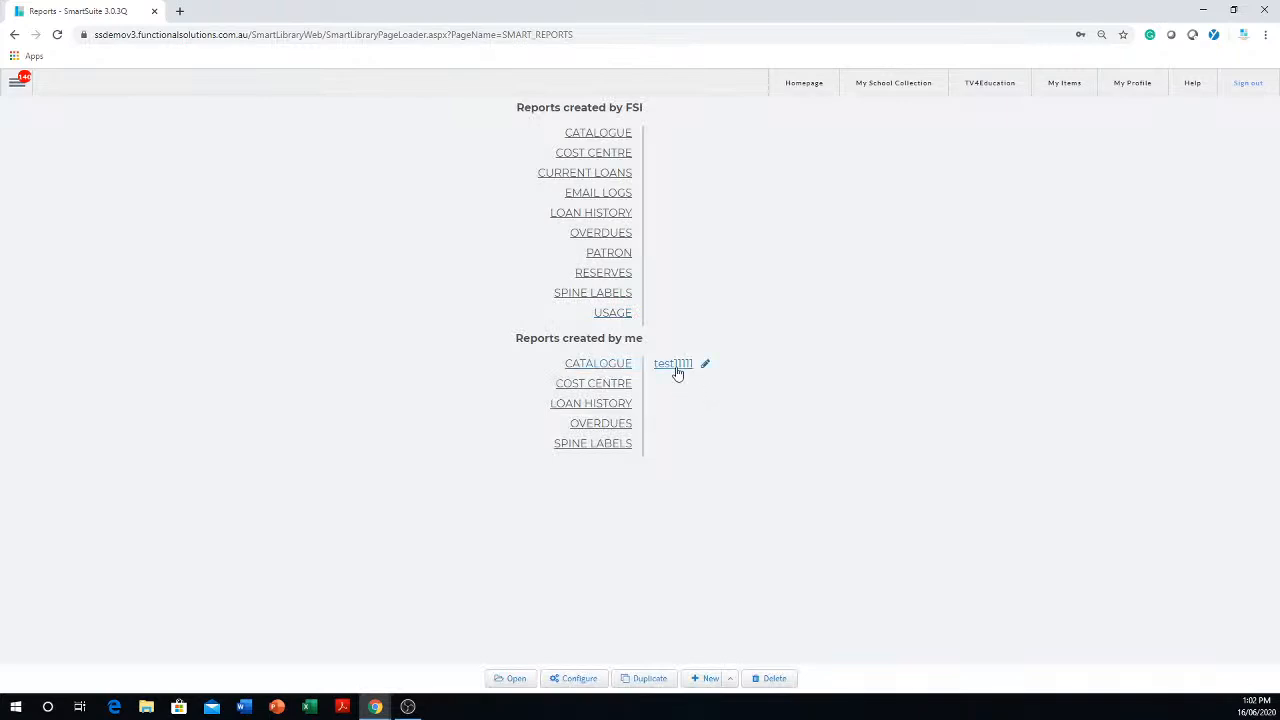
pyautogui.click(676, 366)
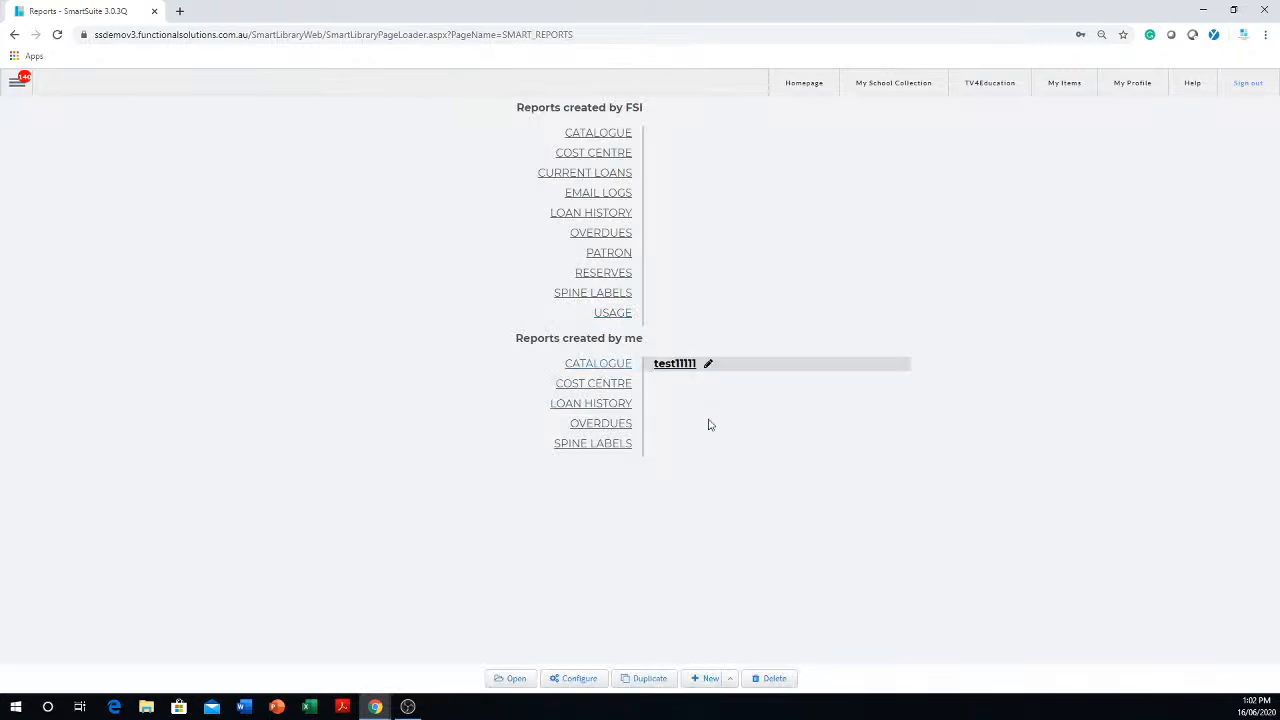
pyautogui.click(768, 682)
pyautogui.click(704, 112)
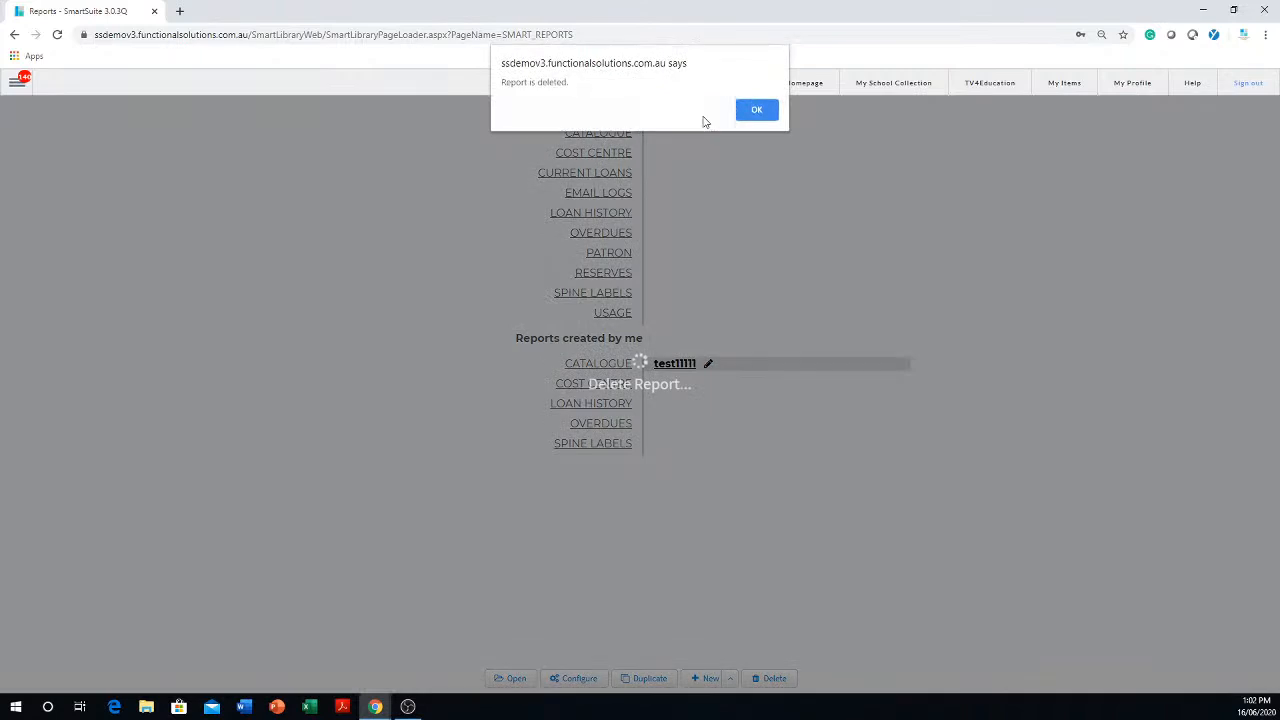
pyautogui.click(757, 109)
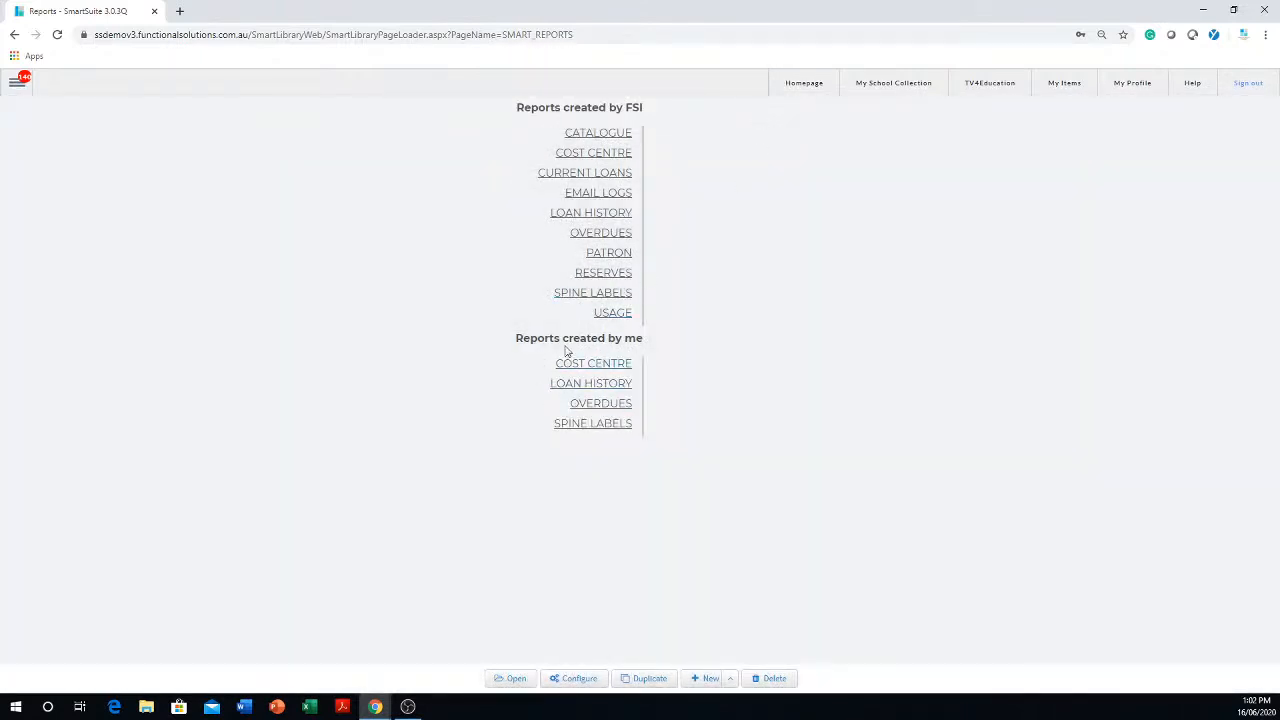
# - Delete the Overdues Letter Duplicate report from the Overdues reports created by me
pyautogui.click(612, 405)
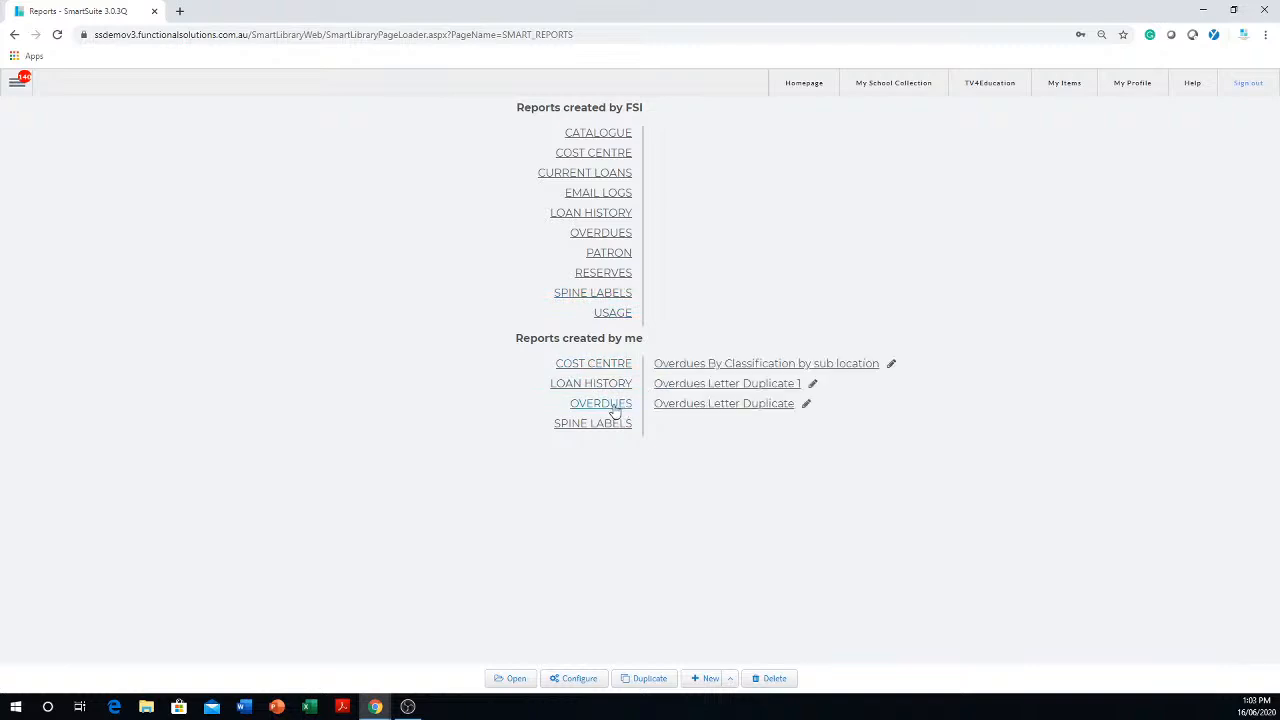
pyautogui.click(733, 410)
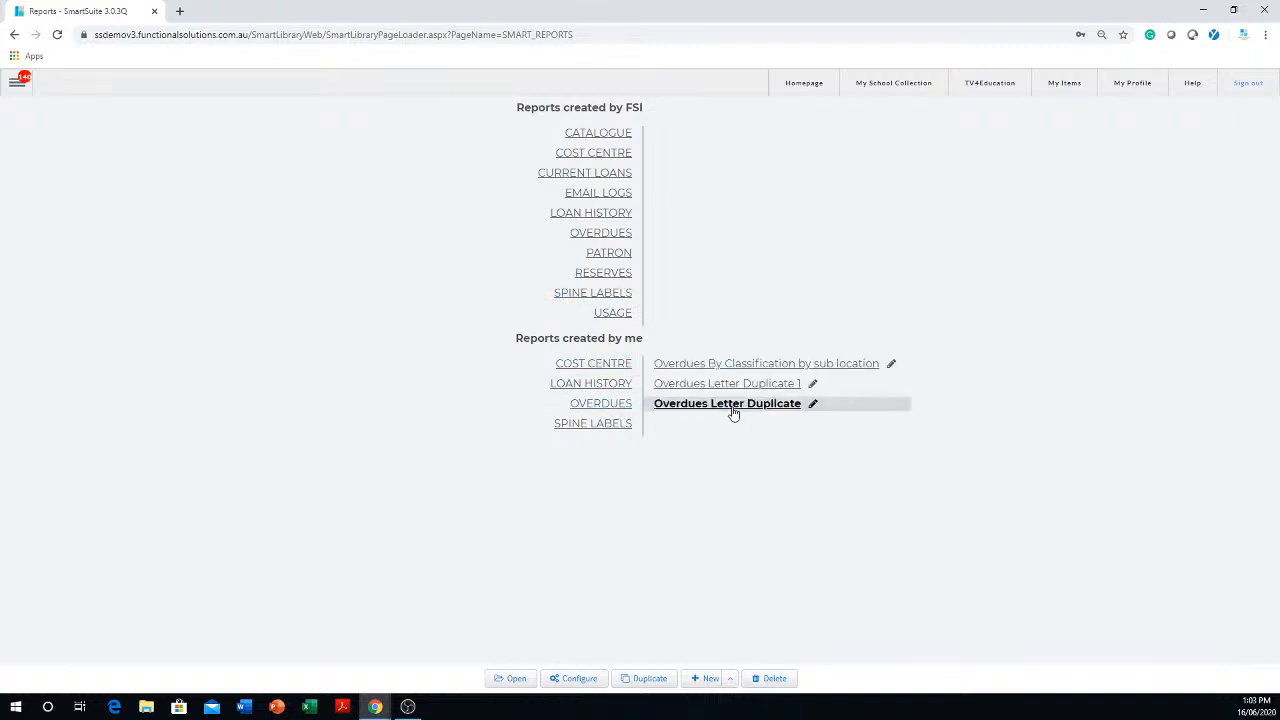
pyautogui.click(771, 678)
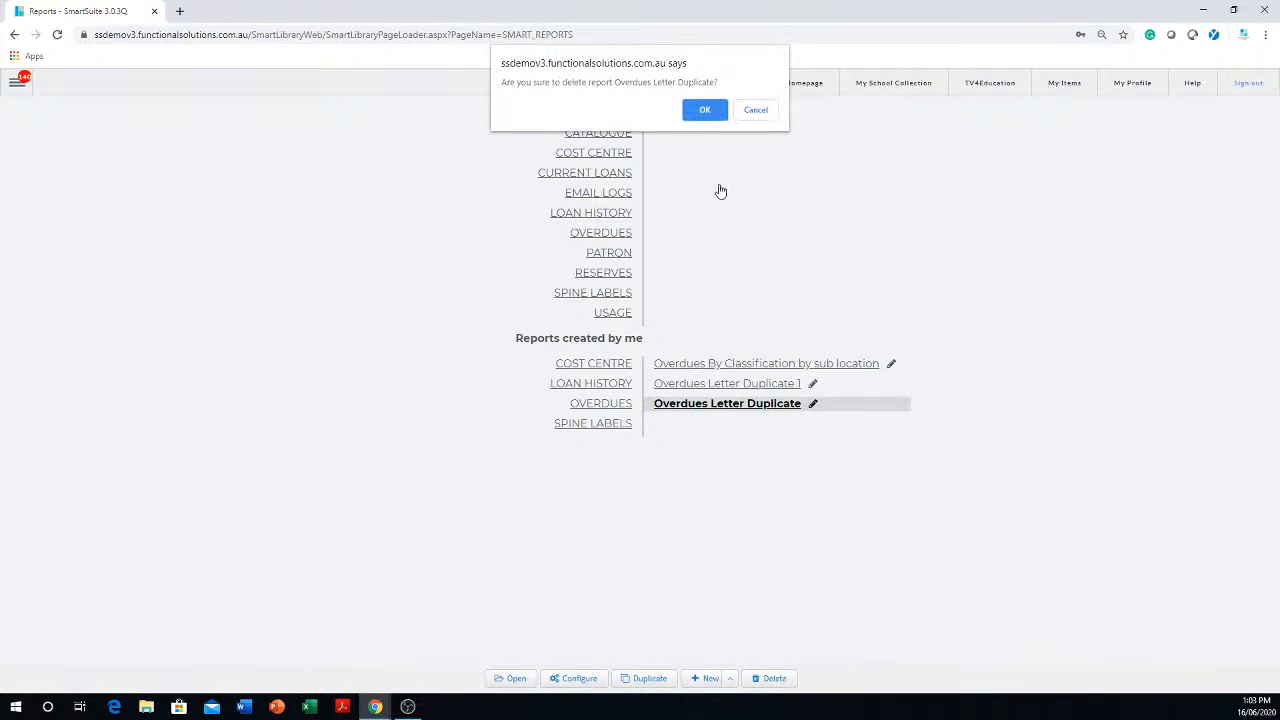
pyautogui.click(703, 110)
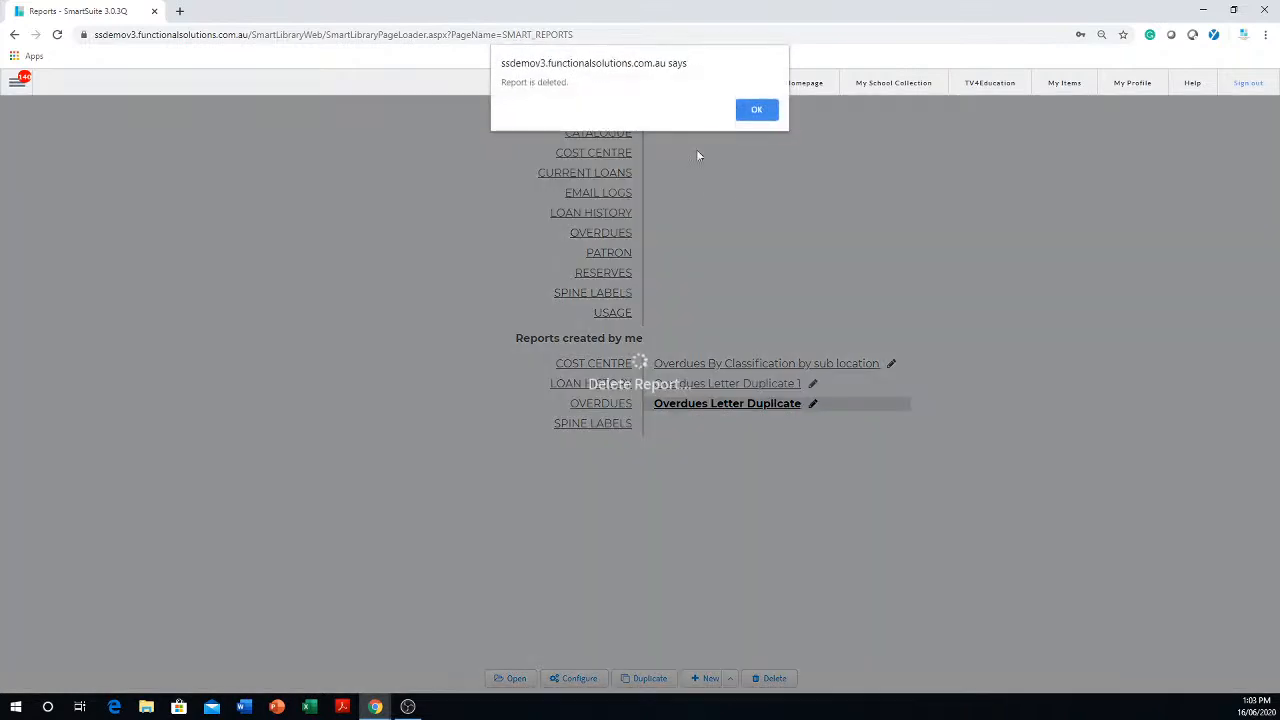
pyautogui.click(757, 109)
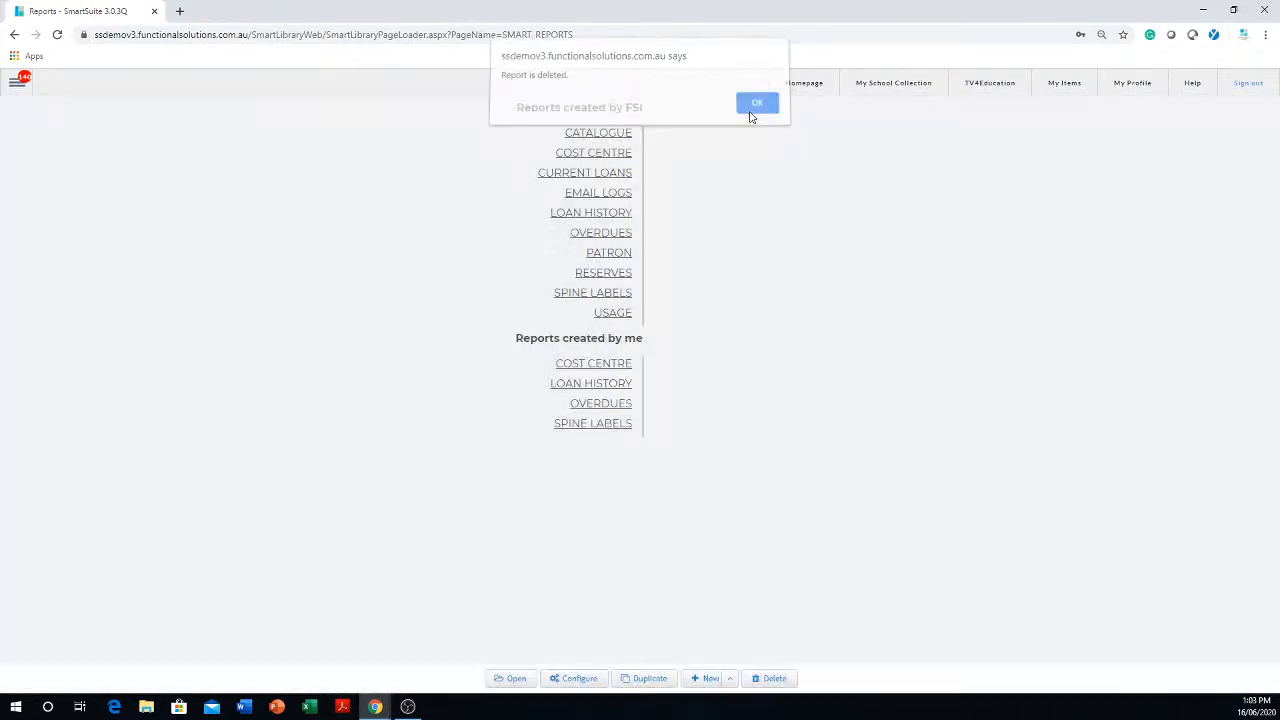
# - Delete the Overdues Letter Duplicate 1 report and list the remaining Overdues reports created by me
pyautogui.click(609, 407)
pyautogui.click(706, 385)
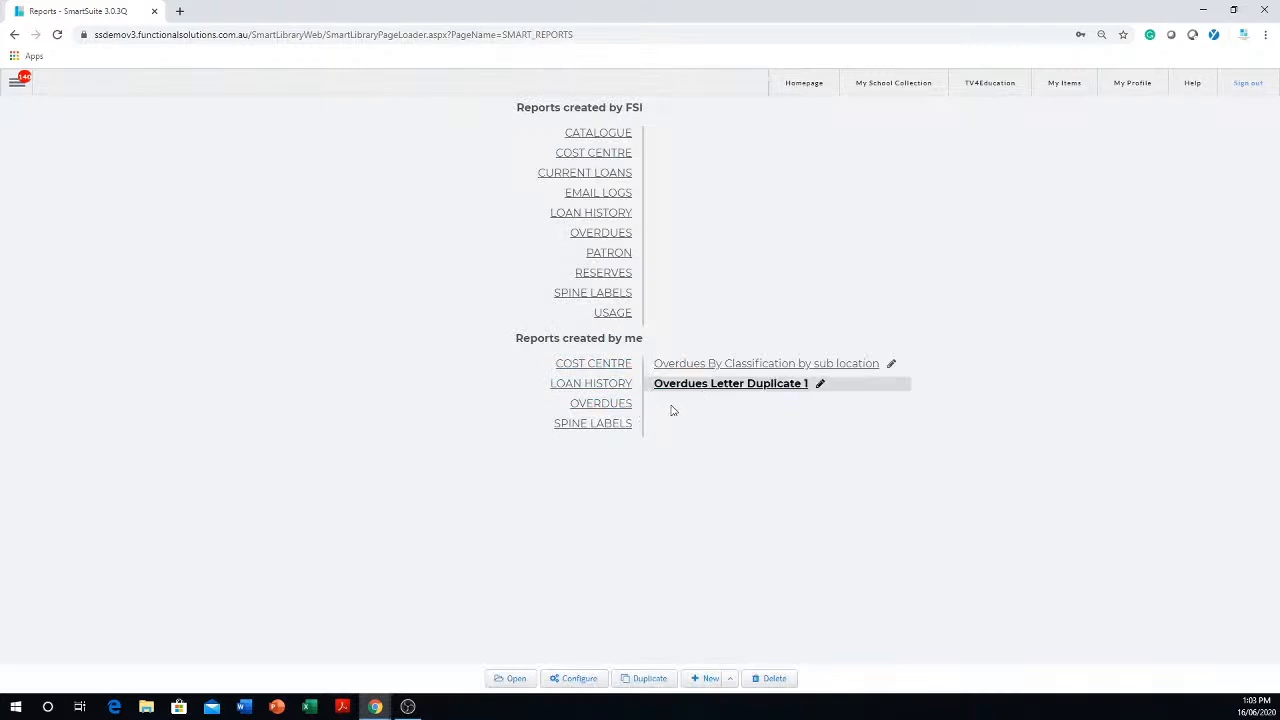
pyautogui.click(770, 681)
pyautogui.click(703, 110)
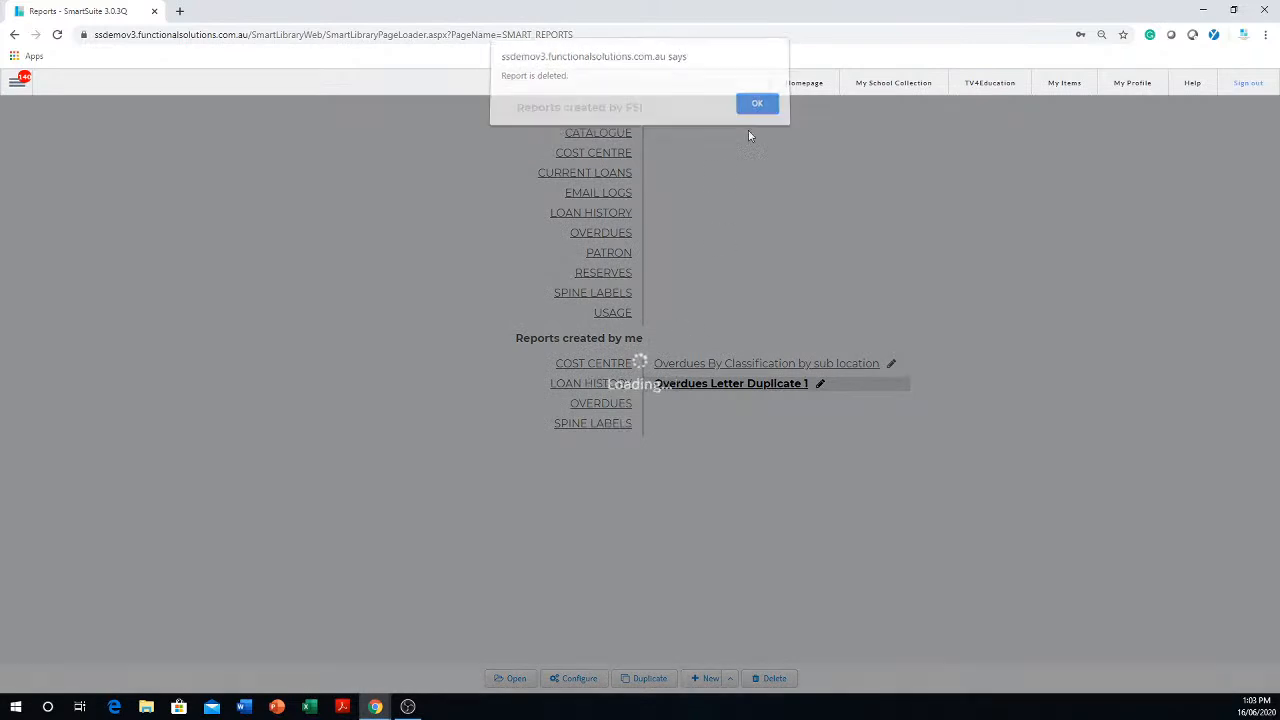
pyautogui.click(750, 113)
pyautogui.click(604, 404)
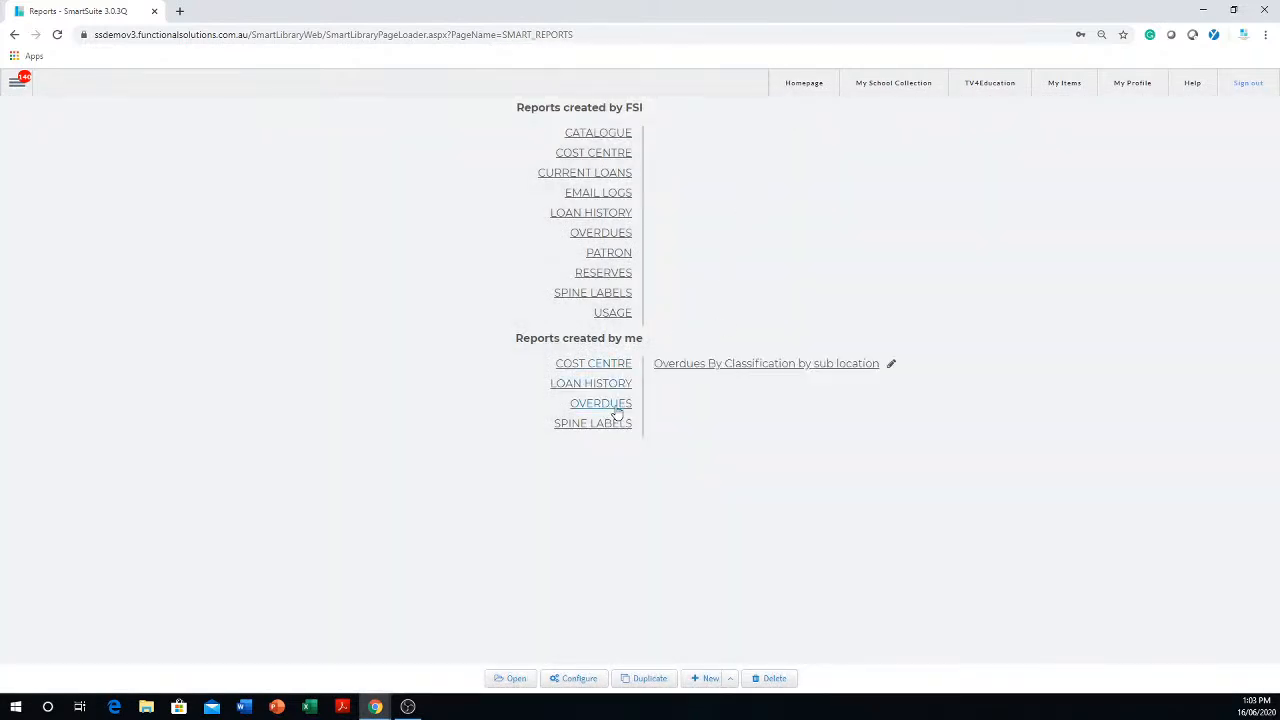
# - Delete the Overdues By Classification by sub location report from the Overdues reports created by me
pyautogui.click(740, 370)
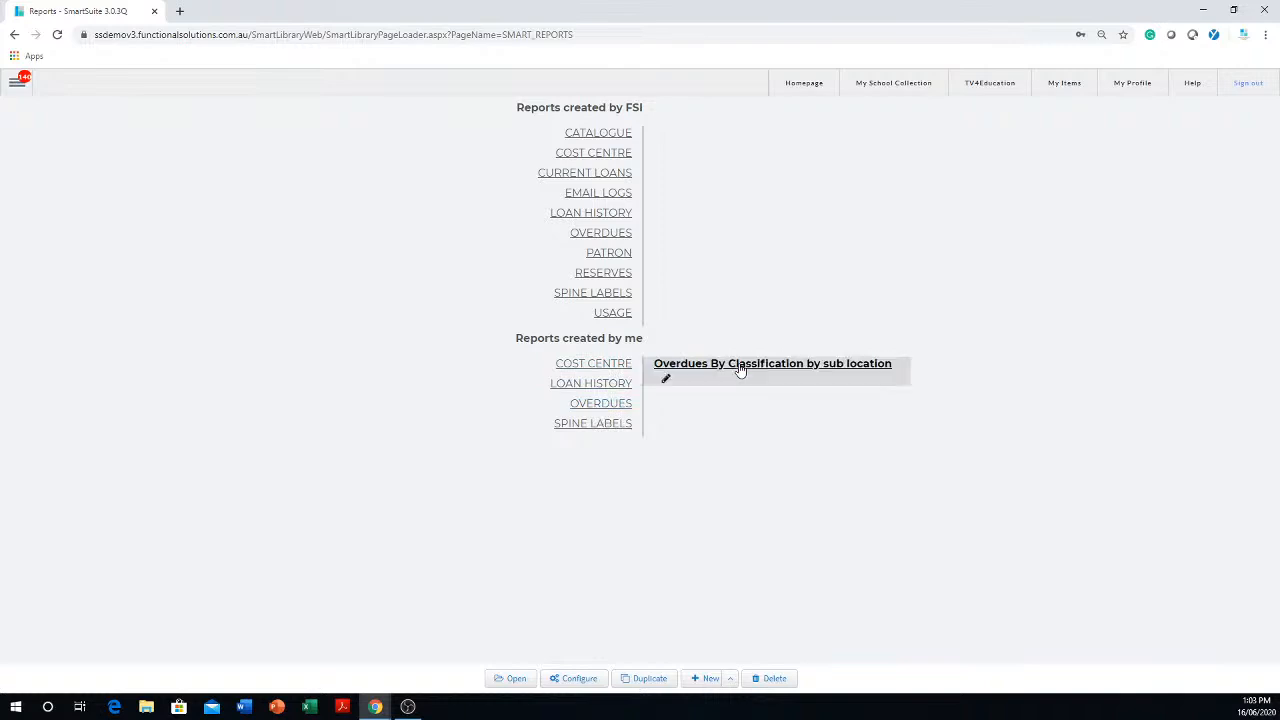
pyautogui.click(775, 679)
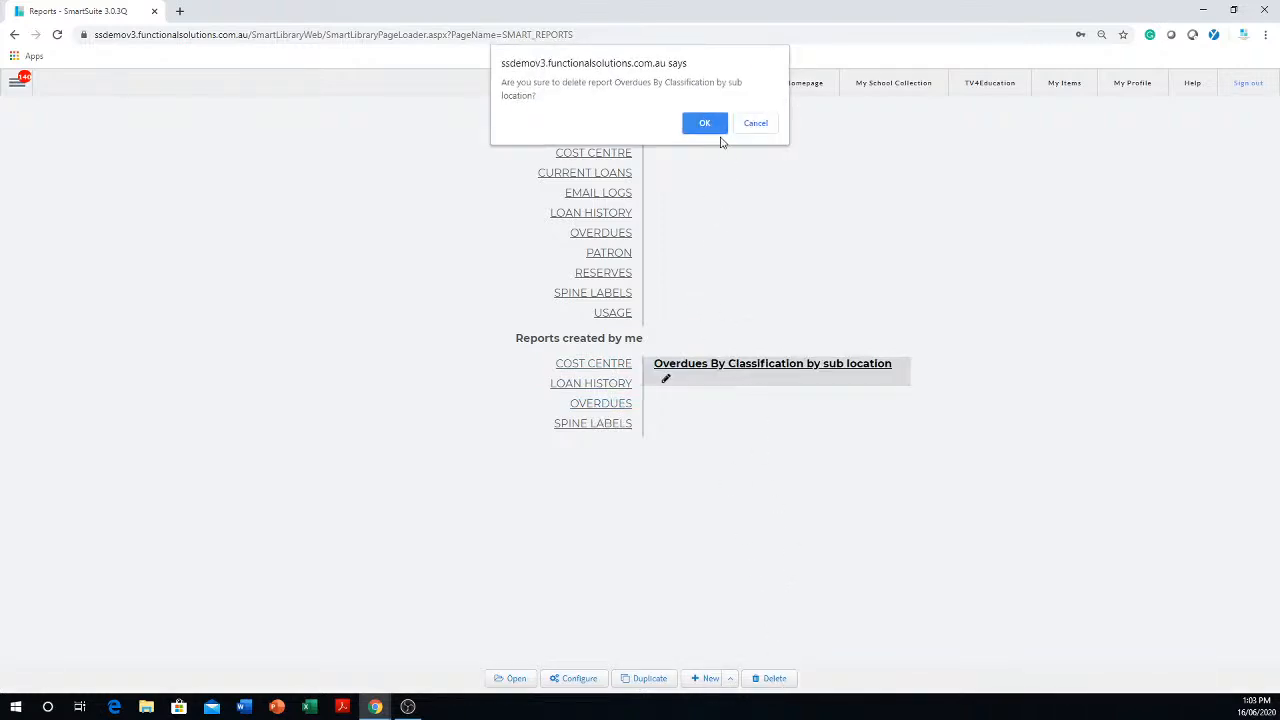
pyautogui.click(710, 123)
pyautogui.click(745, 111)
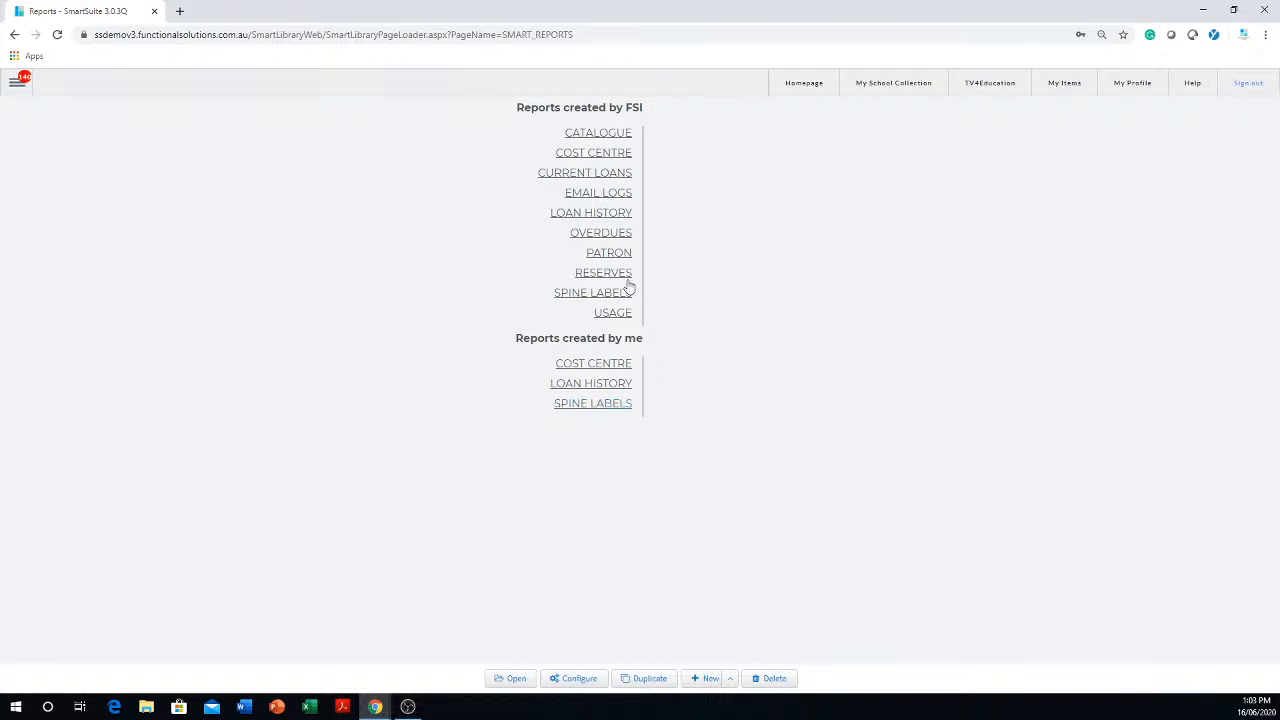
# - Look through the FSI-created reports in the Overdues, Catalogue, Cost Centre, Current Loans and Patron categories
pyautogui.click(598, 236)
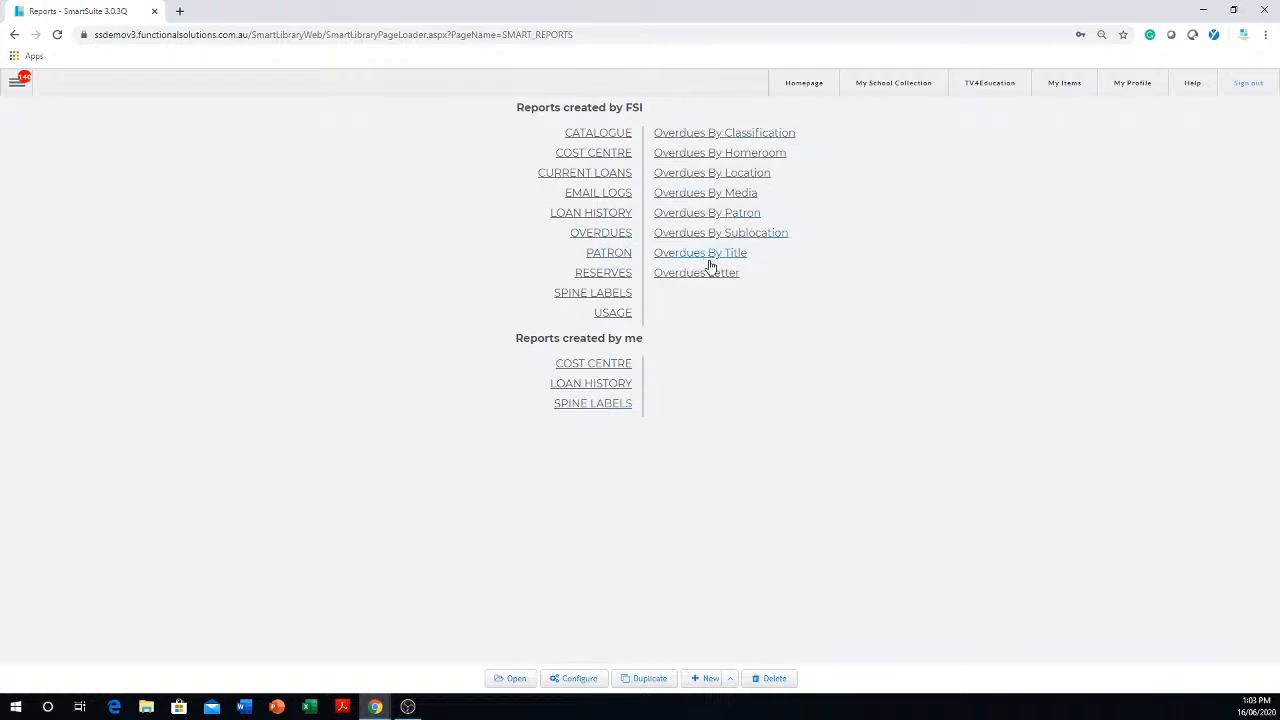
pyautogui.click(594, 136)
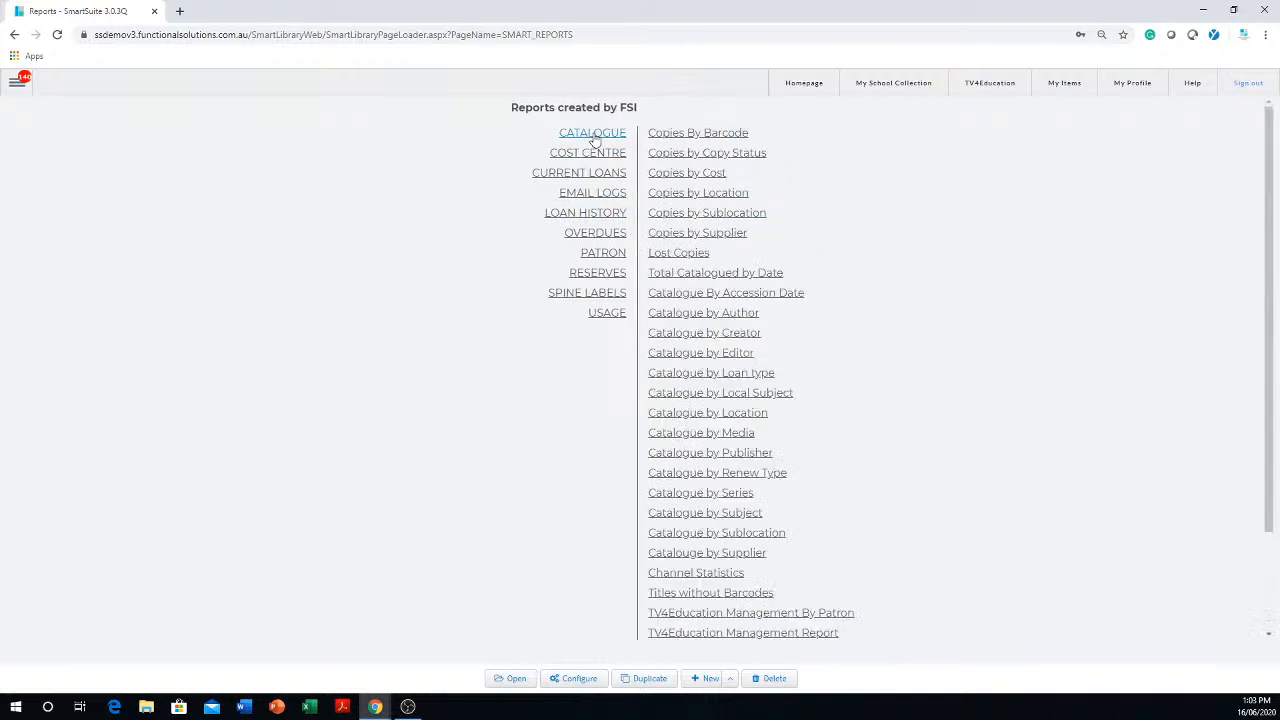
pyautogui.click(603, 156)
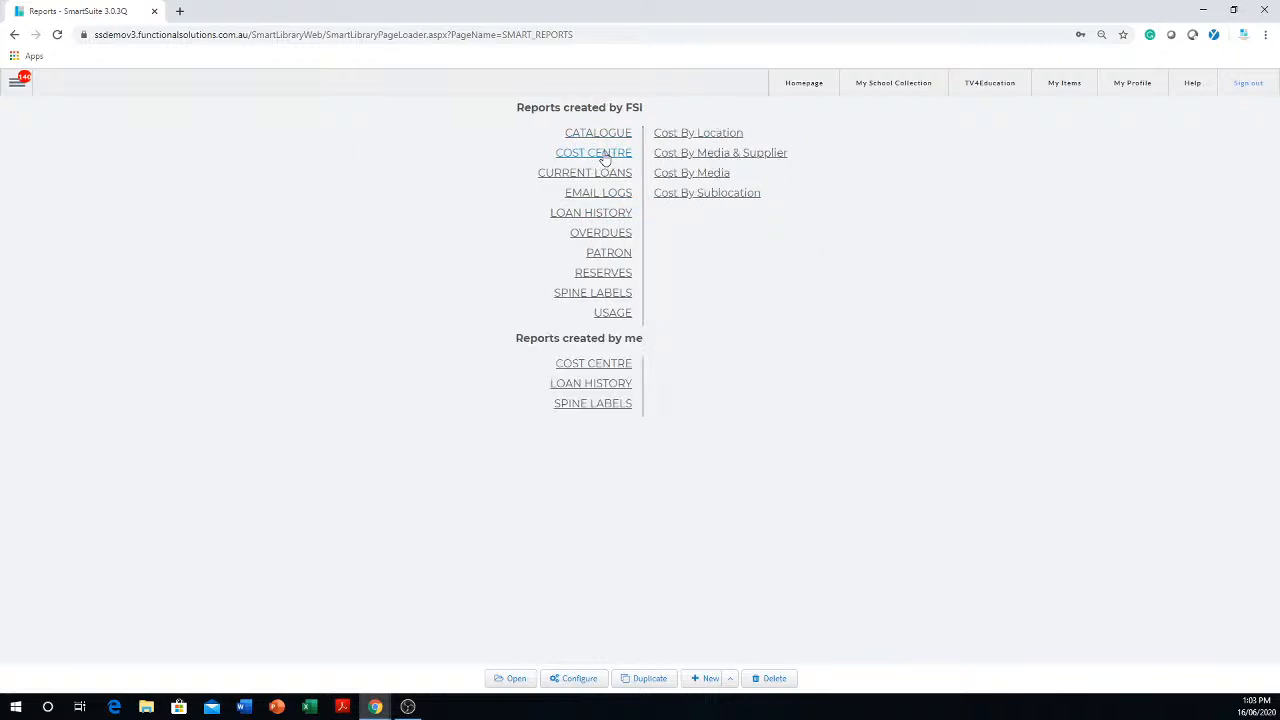
pyautogui.click(611, 179)
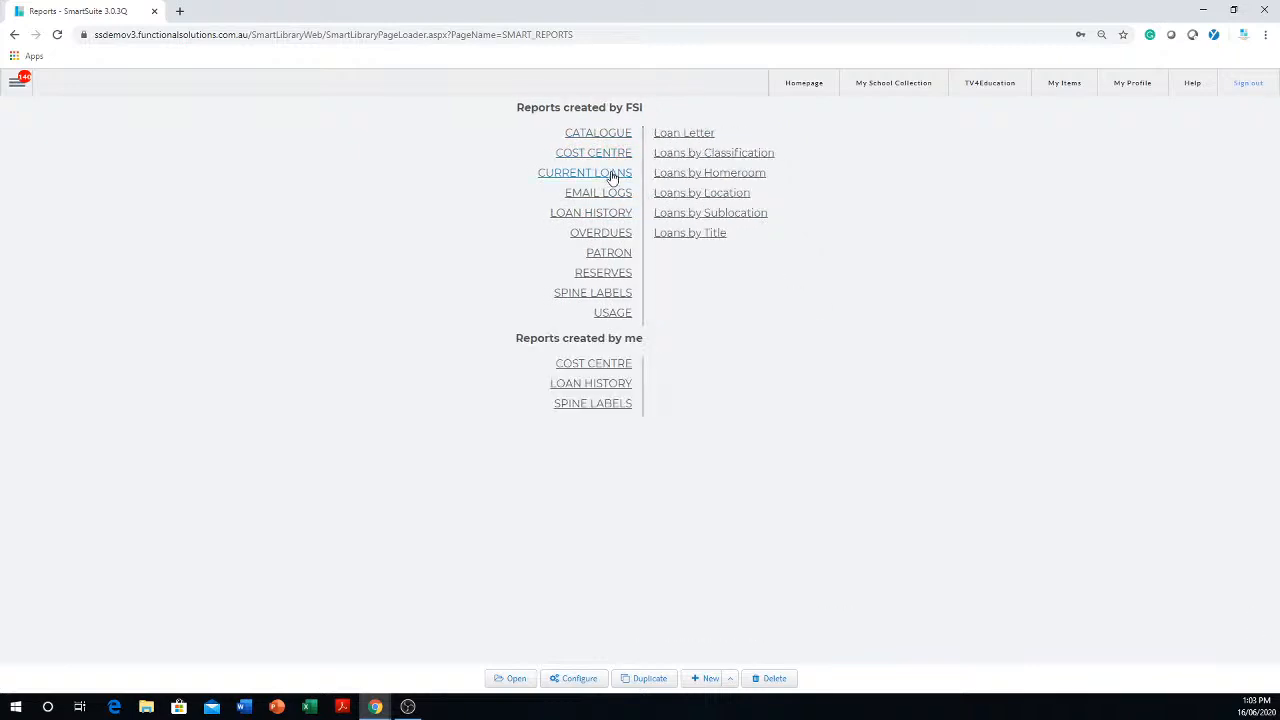
pyautogui.click(611, 253)
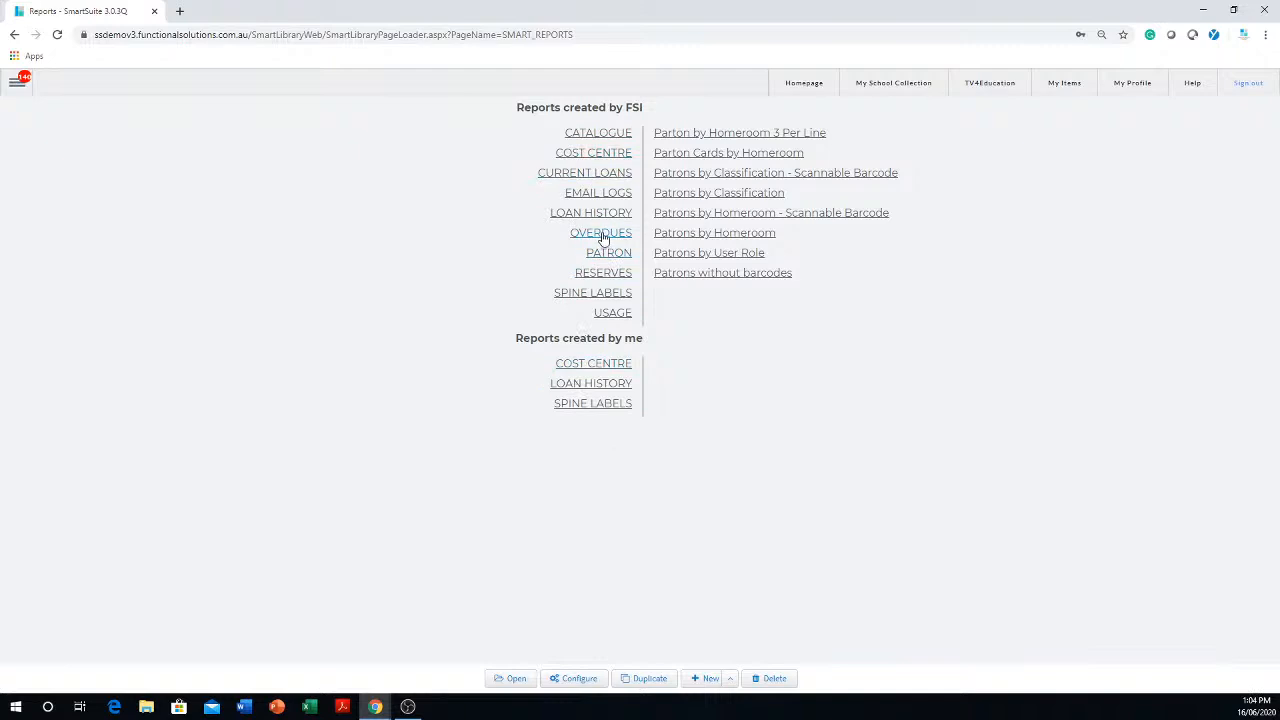
# - Open the FSI-created Overdues By Classification report from the Overdues category
pyautogui.click(601, 235)
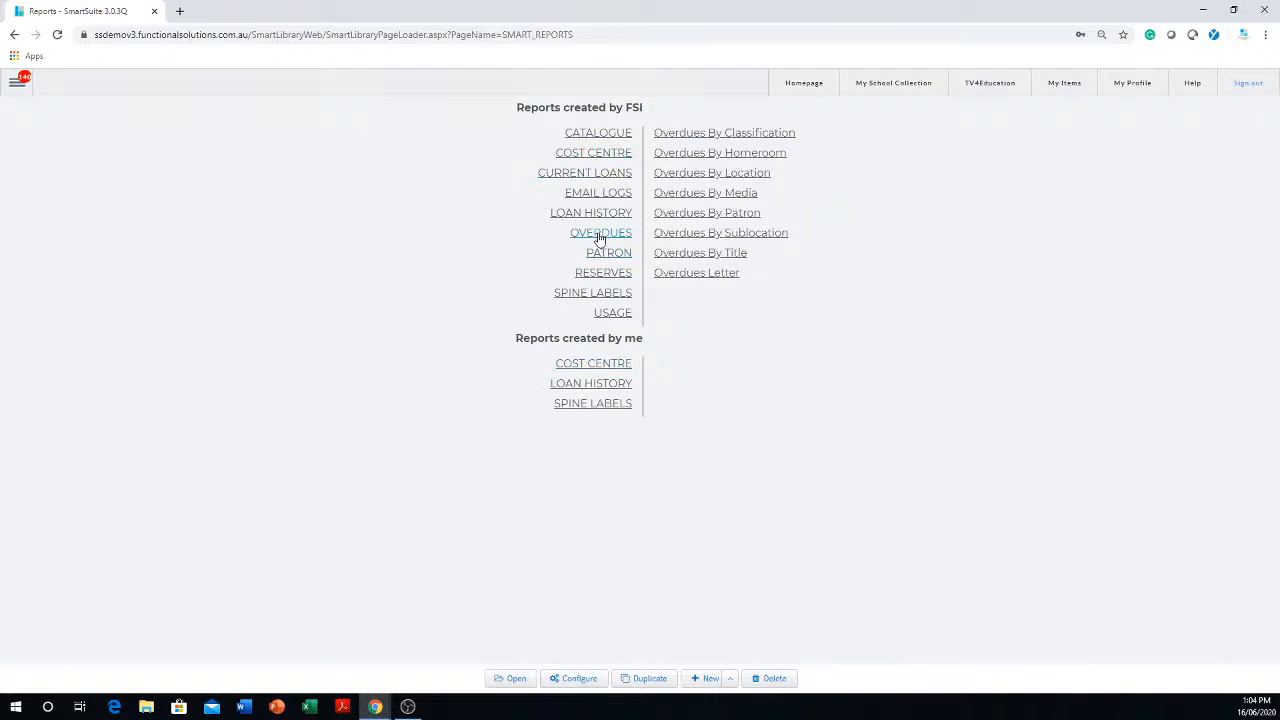
pyautogui.click(752, 134)
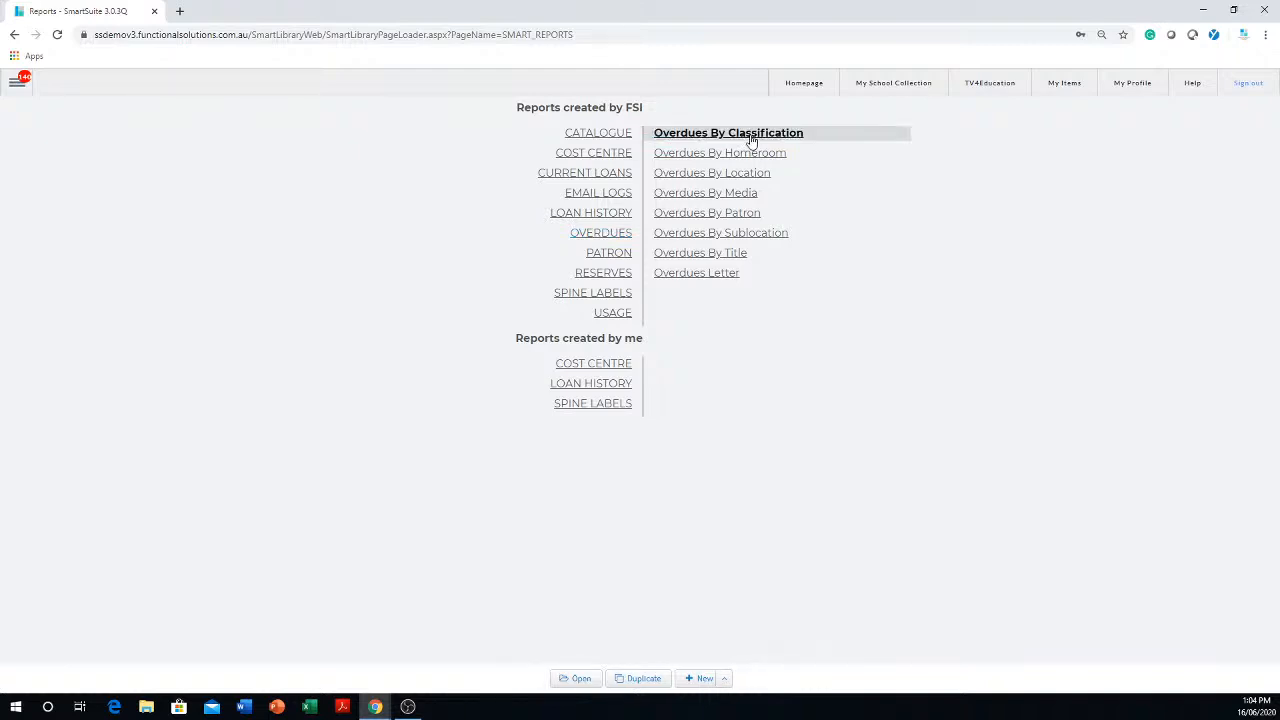
pyautogui.click(578, 682)
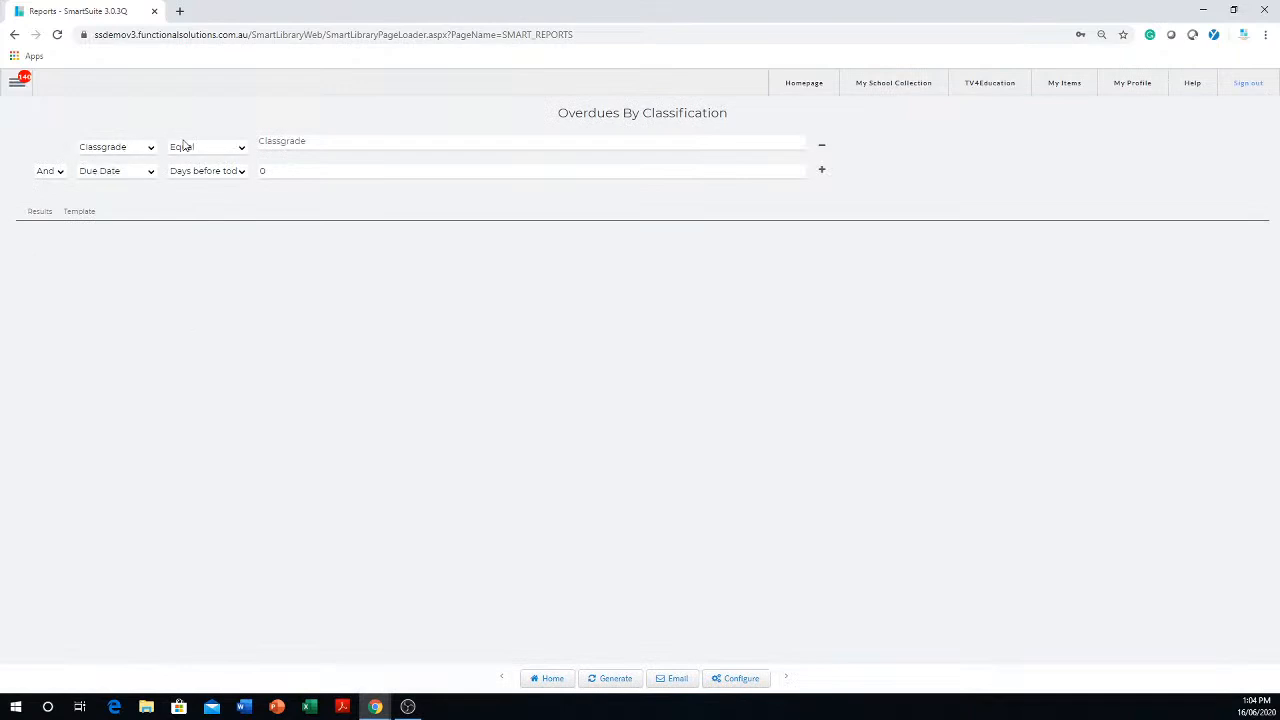
# - Set the Classgrade filter of the Overdues By Classification report to 07, 08 and 12
pyautogui.click(366, 144)
pyautogui.click(366, 144)
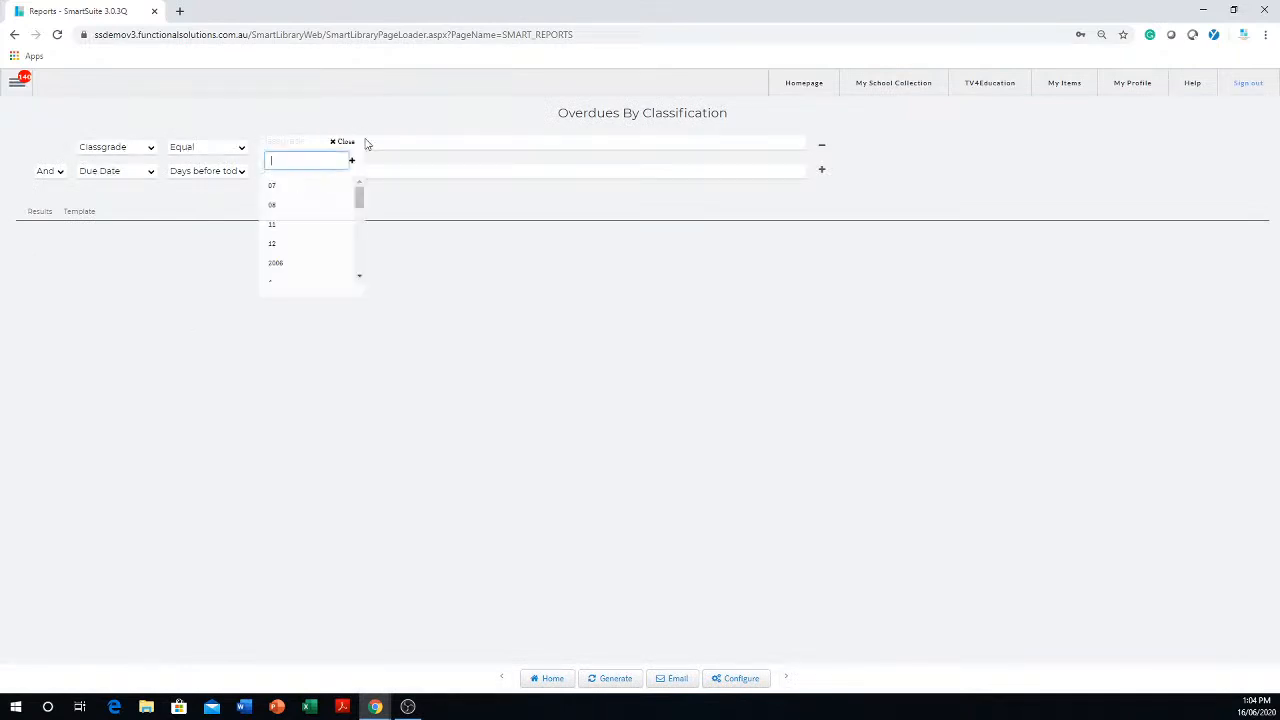
pyautogui.click(274, 189)
pyautogui.click(280, 208)
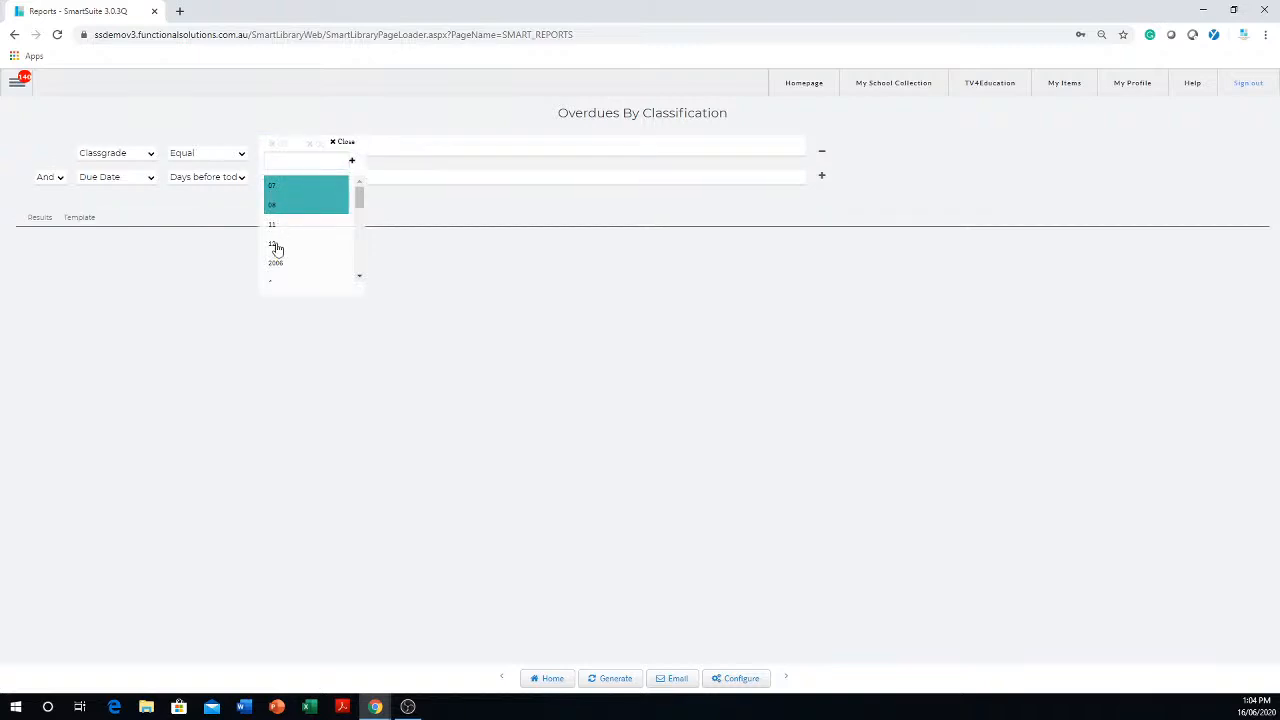
pyautogui.click(277, 250)
pyautogui.click(712, 338)
pyautogui.click(306, 174)
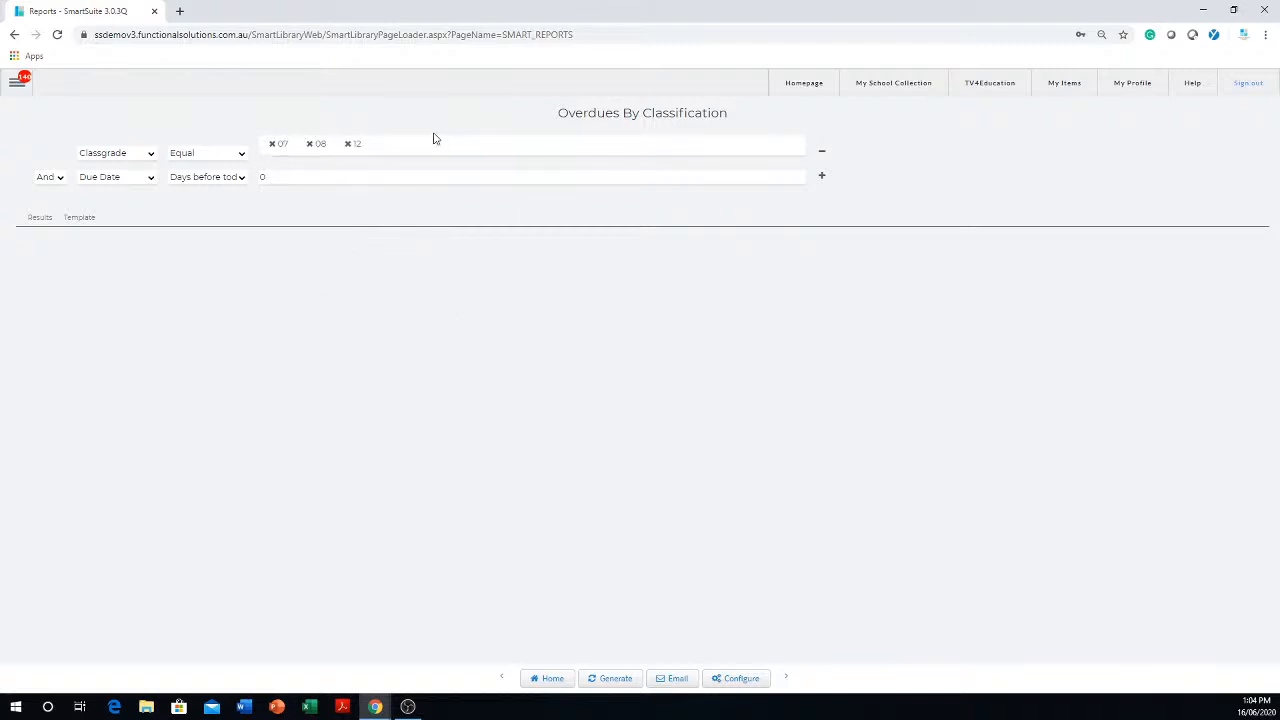
# - Narrow the Classgrade filter to 07 only and generate the report, showing its data results instead of the template
pyautogui.click(346, 145)
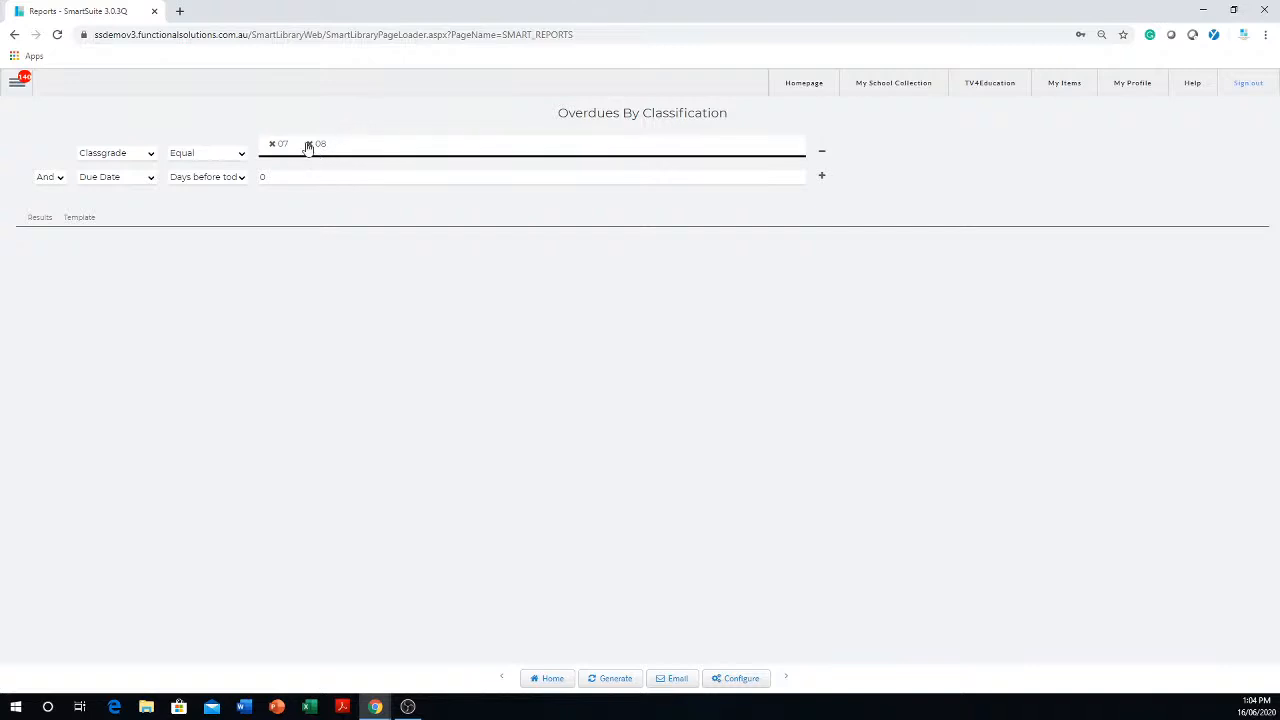
pyautogui.click(310, 146)
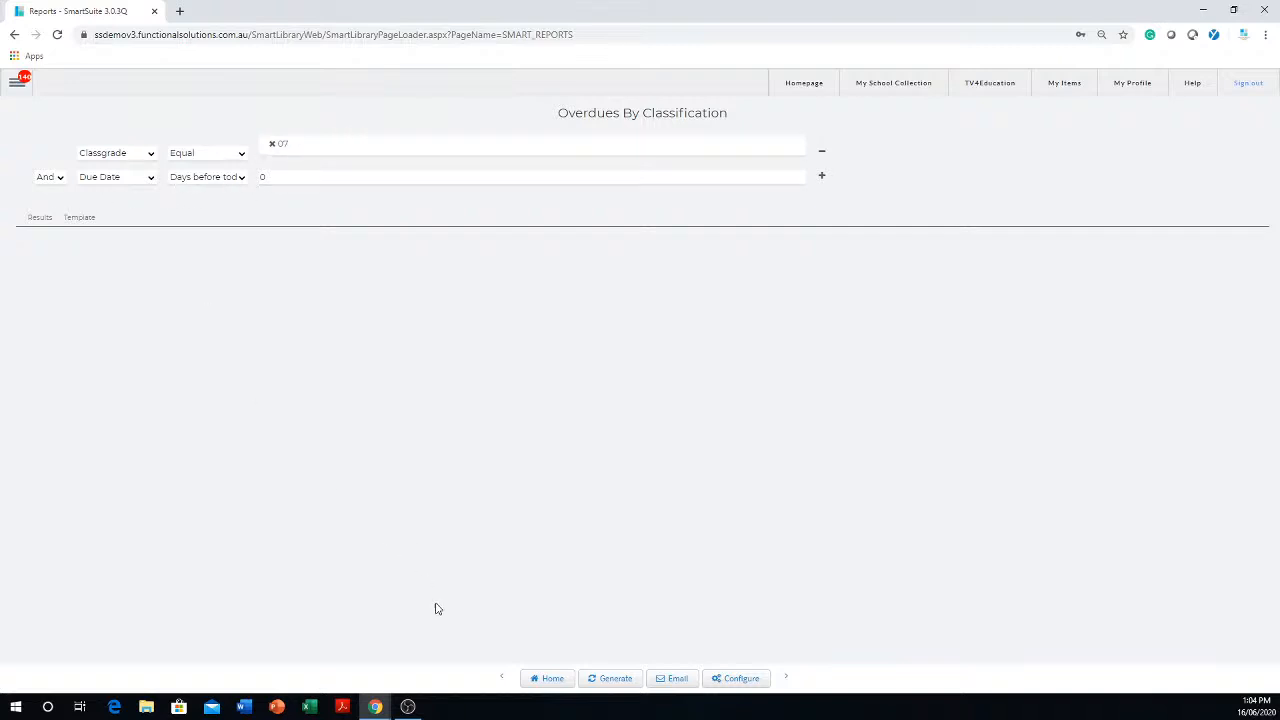
pyautogui.click(611, 679)
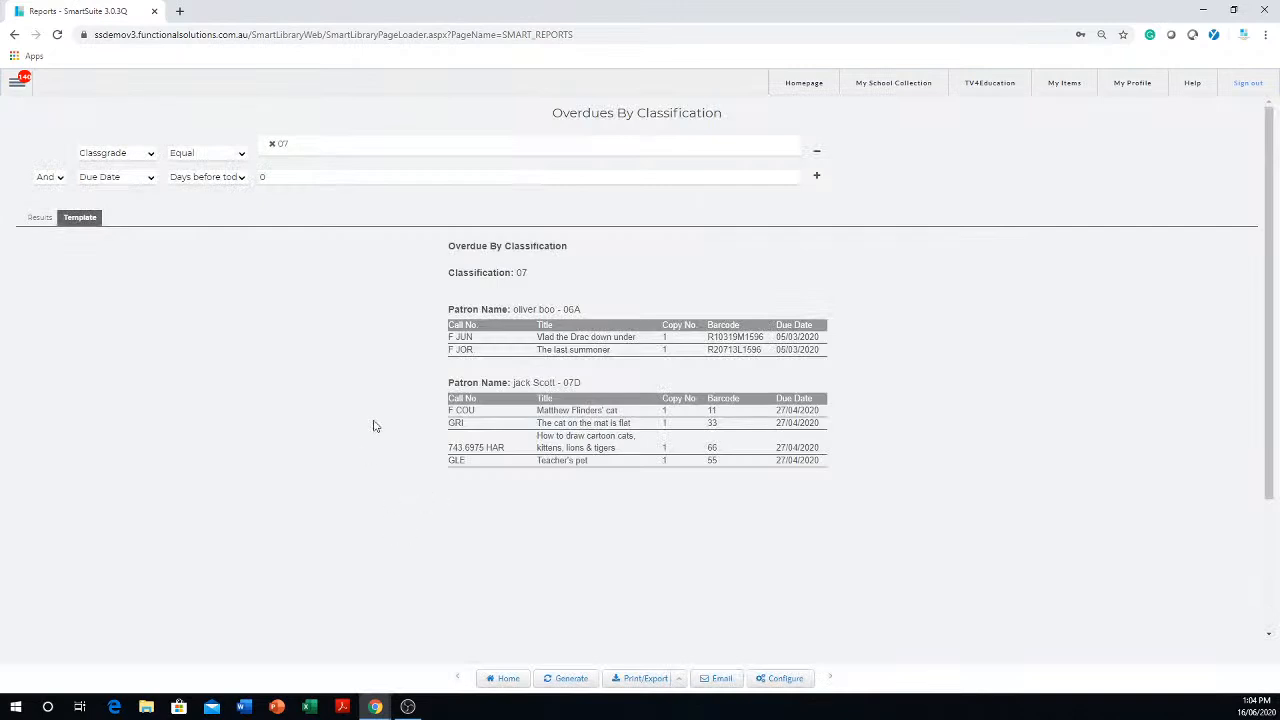
pyautogui.click(41, 218)
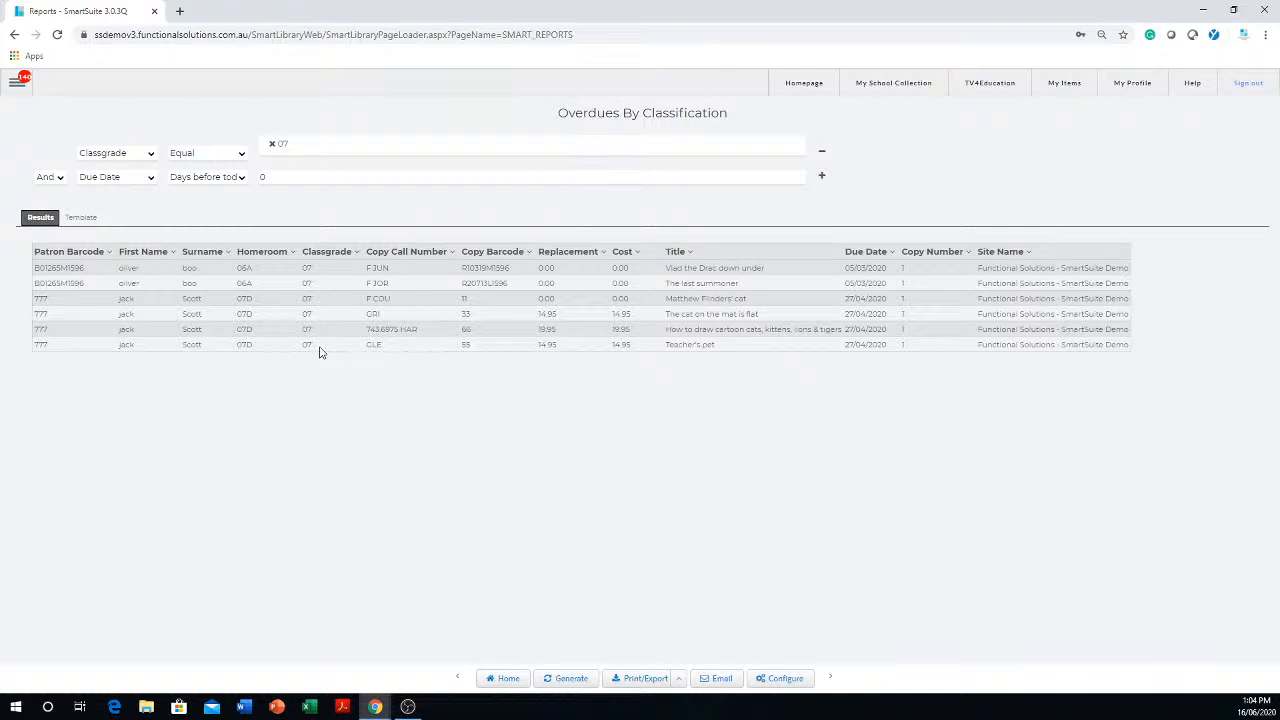
# - Look at the Share Report options for the generated overdues report and close them
pyautogui.click(678, 680)
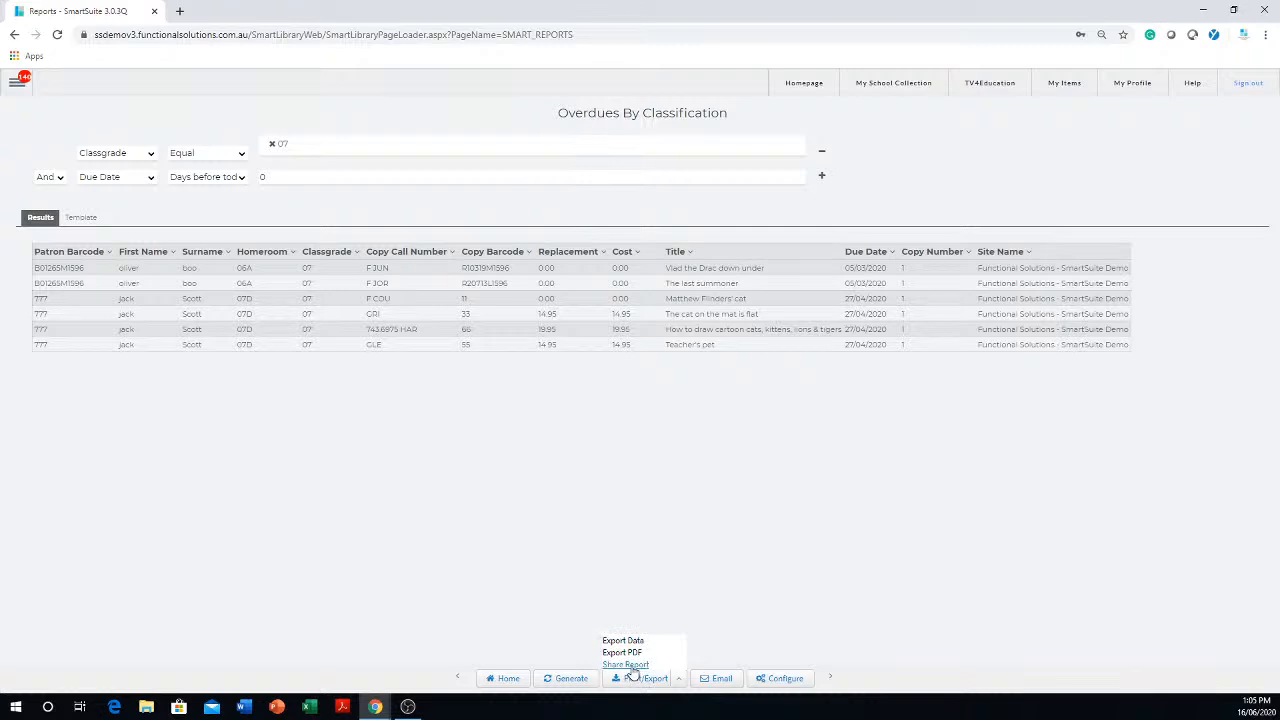
pyautogui.click(630, 666)
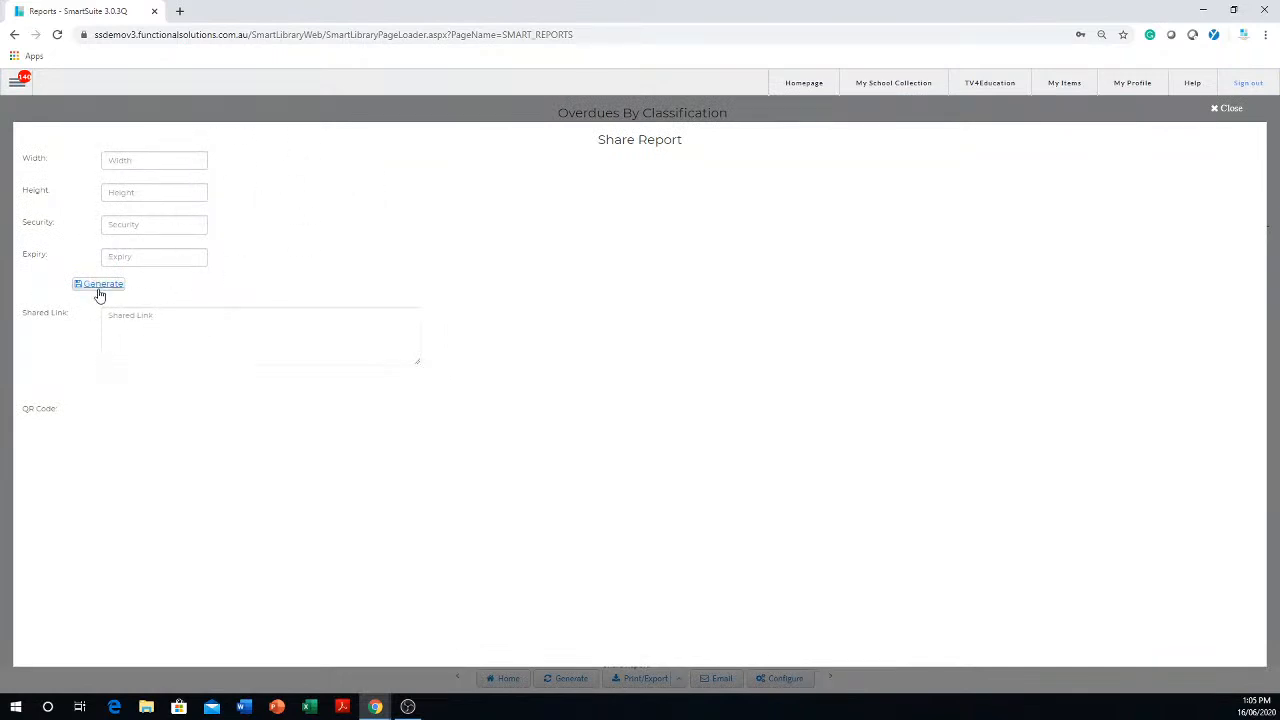
pyautogui.click(1225, 109)
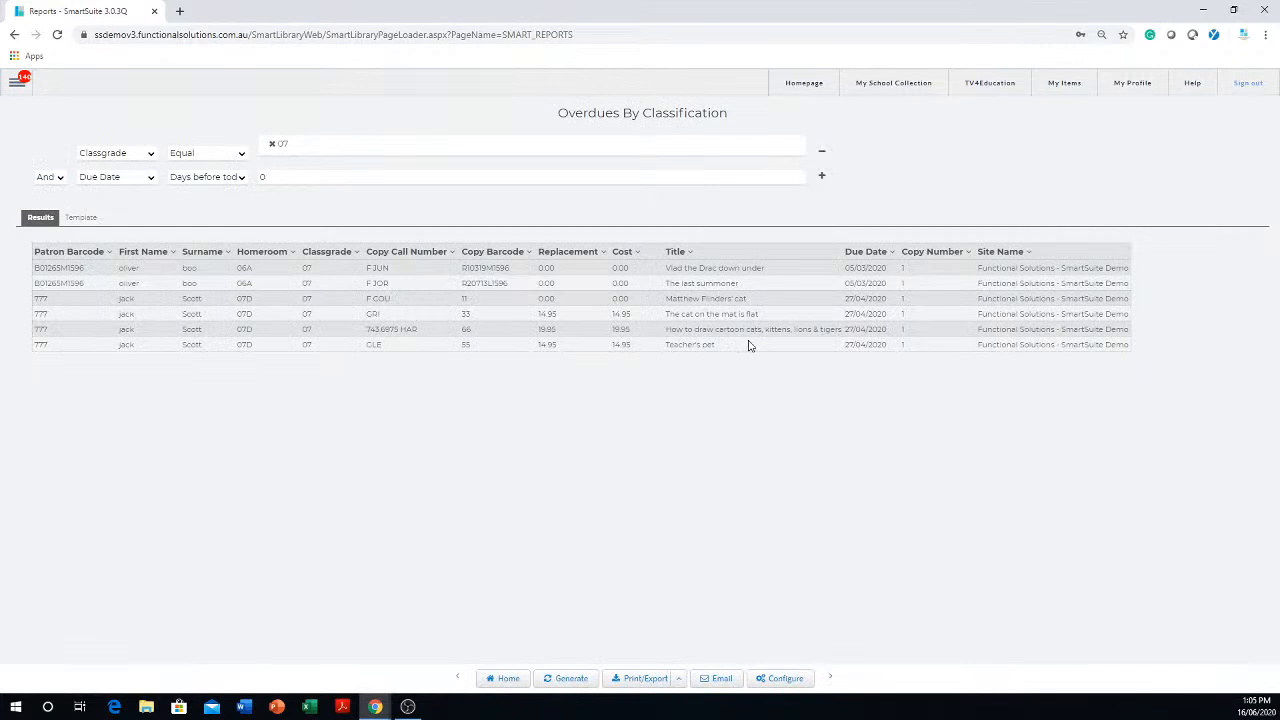
# - Open the report's email settings and enter the recipient's email address in Specified To
pyautogui.click(459, 182)
pyautogui.click(719, 680)
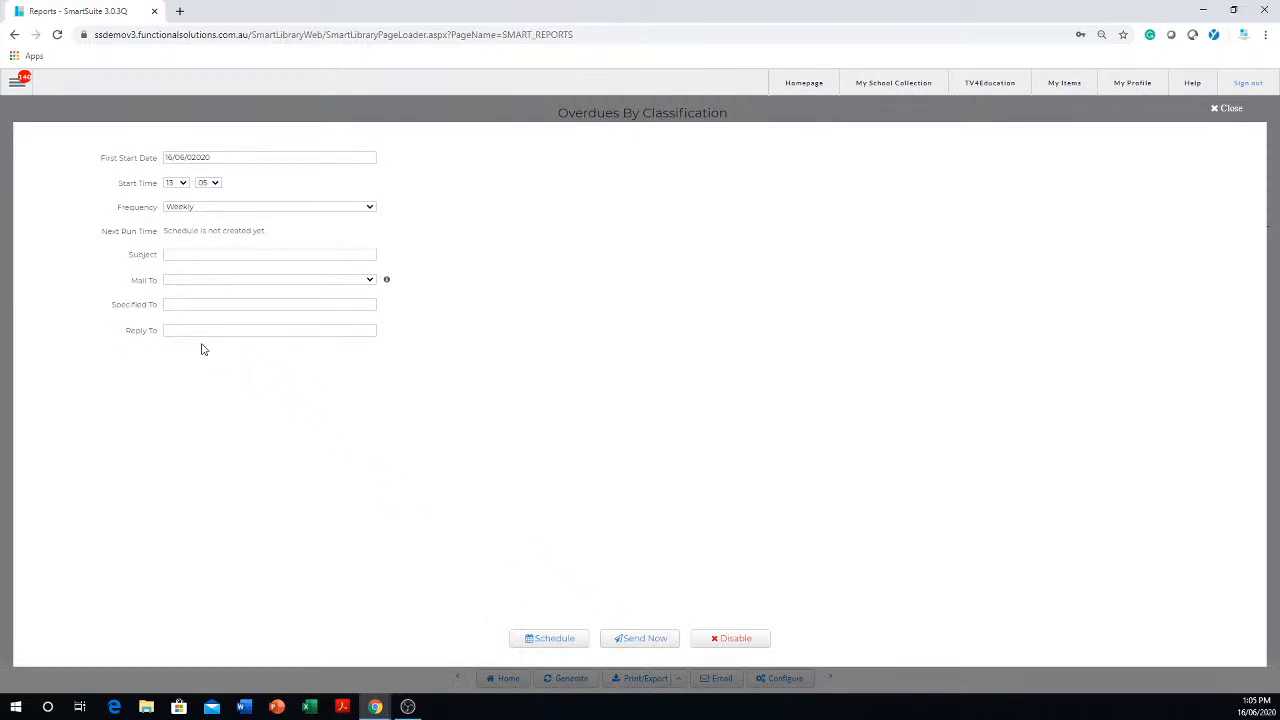
pyautogui.click(193, 299)
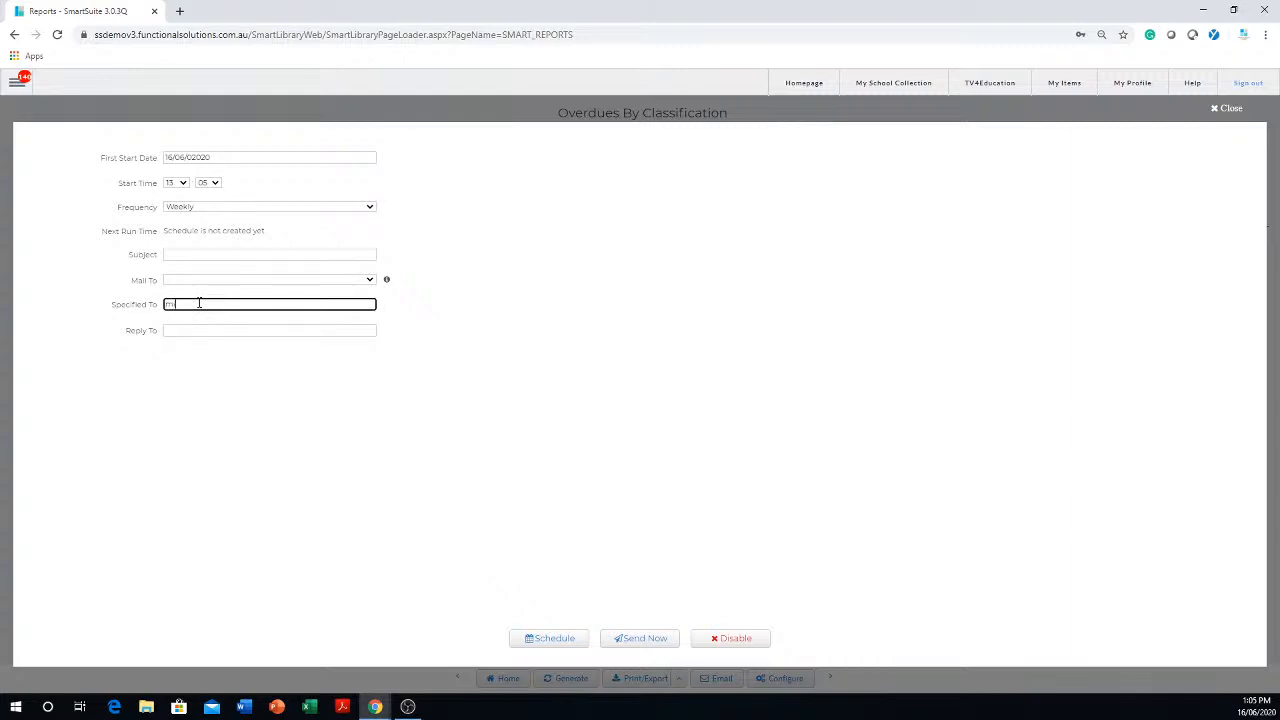
pyautogui.doubleClick(199, 303)
# - Set the email subject to the recipient's first name followed by ", please chase ptese overdues gor me"
pyautogui.click(210, 251)
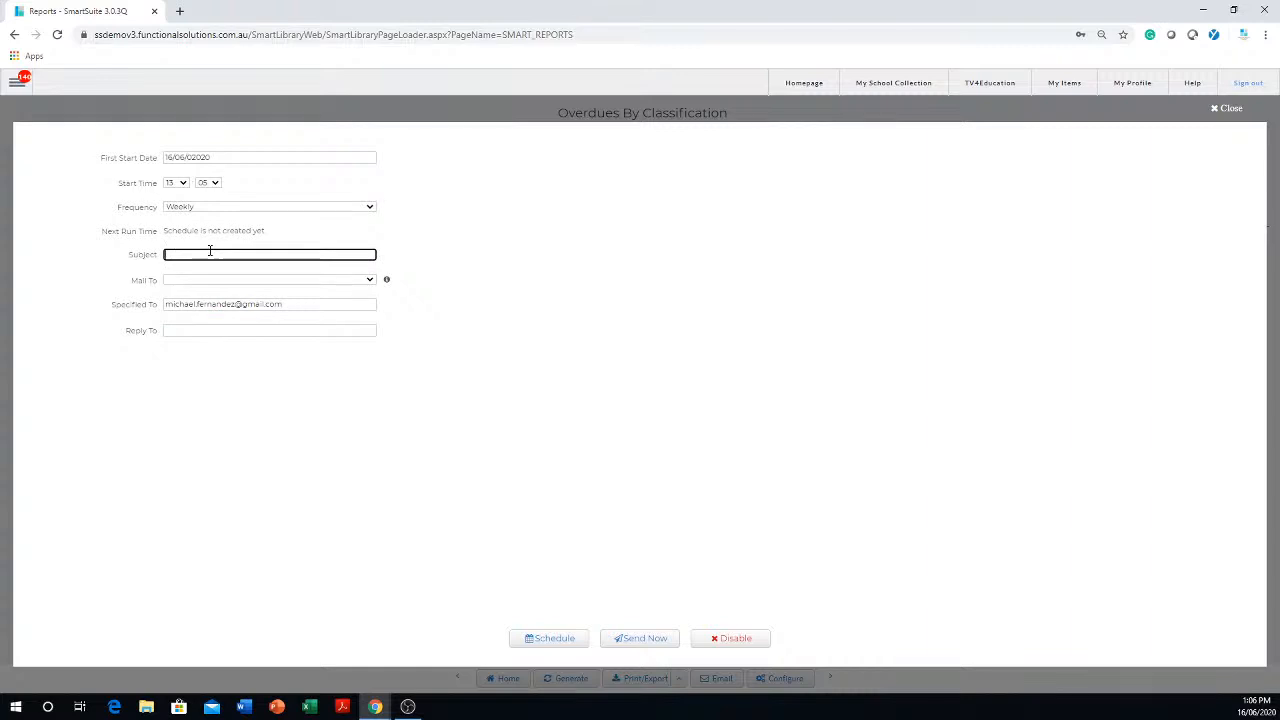
pyautogui.write('Jack, please chase tese overdues gor me')
pyautogui.click(244, 256)
pyautogui.rightClick(244, 256)
pyautogui.click(240, 255)
pyautogui.click(236, 256)
pyautogui.write('h')
# - Replace the Specified To address with the email address of the person named in the subject
pyautogui.click(304, 306)
pyautogui.moveTo(235, 298); pyautogui.dragTo(118, 301)
pyautogui.press('BackSpace')
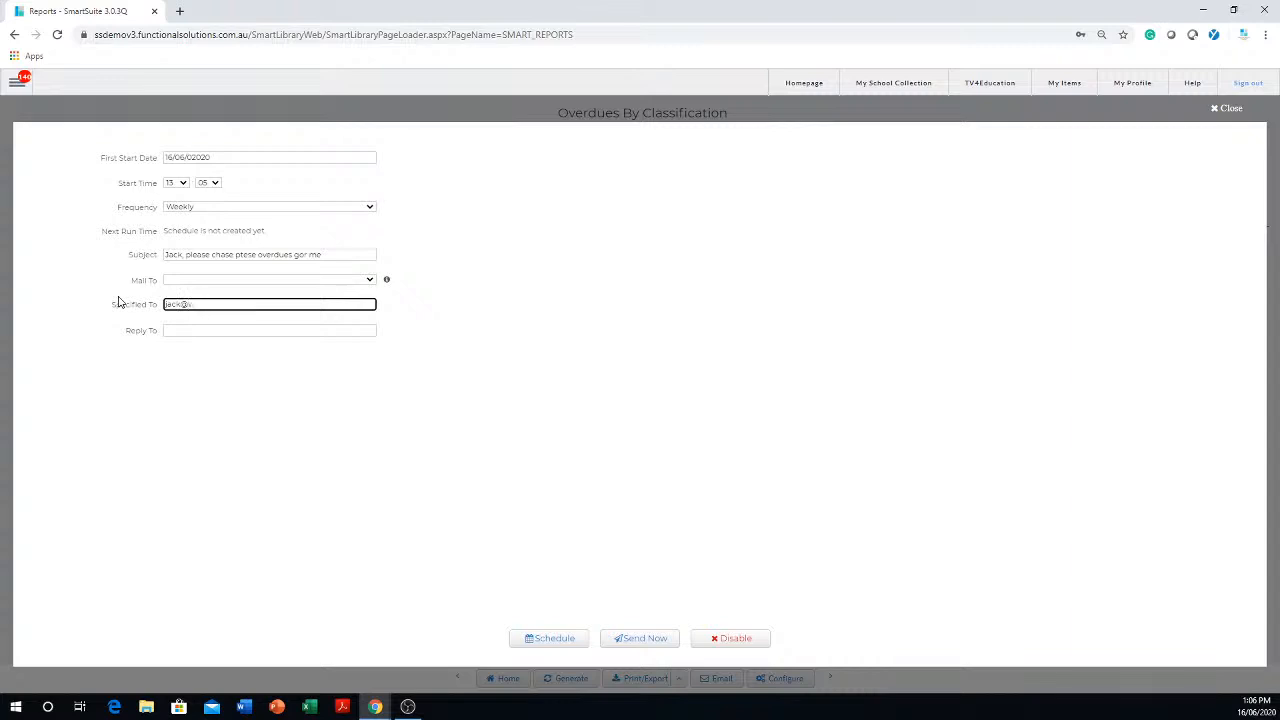
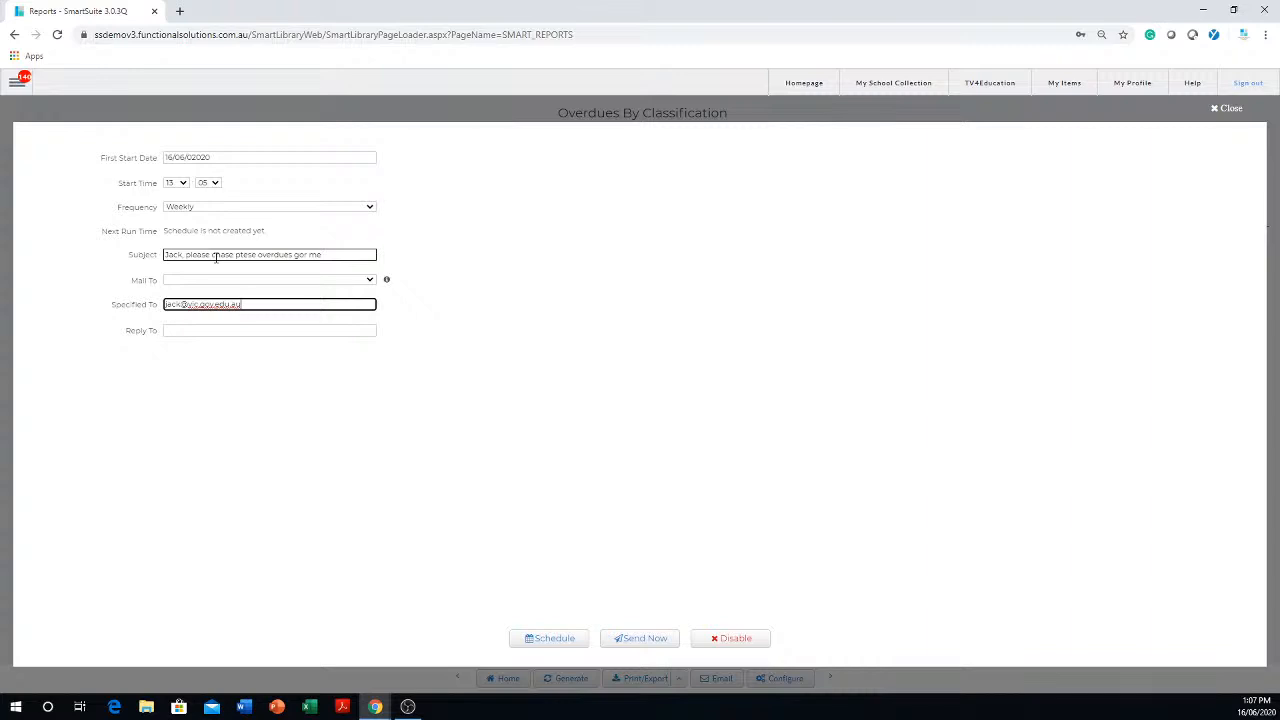
pyautogui.click(243, 331)
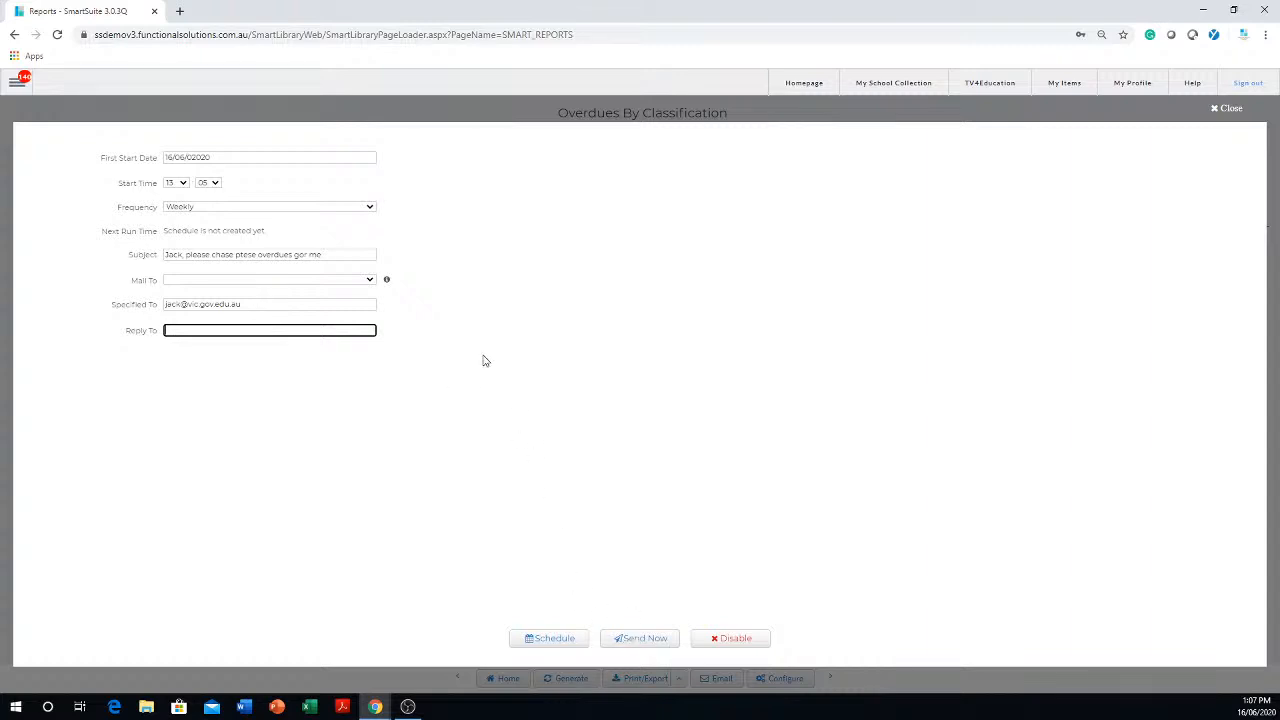
pyautogui.moveTo(350, 254); pyautogui.dragTo(153, 243)
pyautogui.moveTo(266, 304); pyautogui.dragTo(160, 303)
pyautogui.click(284, 332)
# - Send the overdues report email immediately to the specified recipient and confirm the sending
pyautogui.click(645, 641)
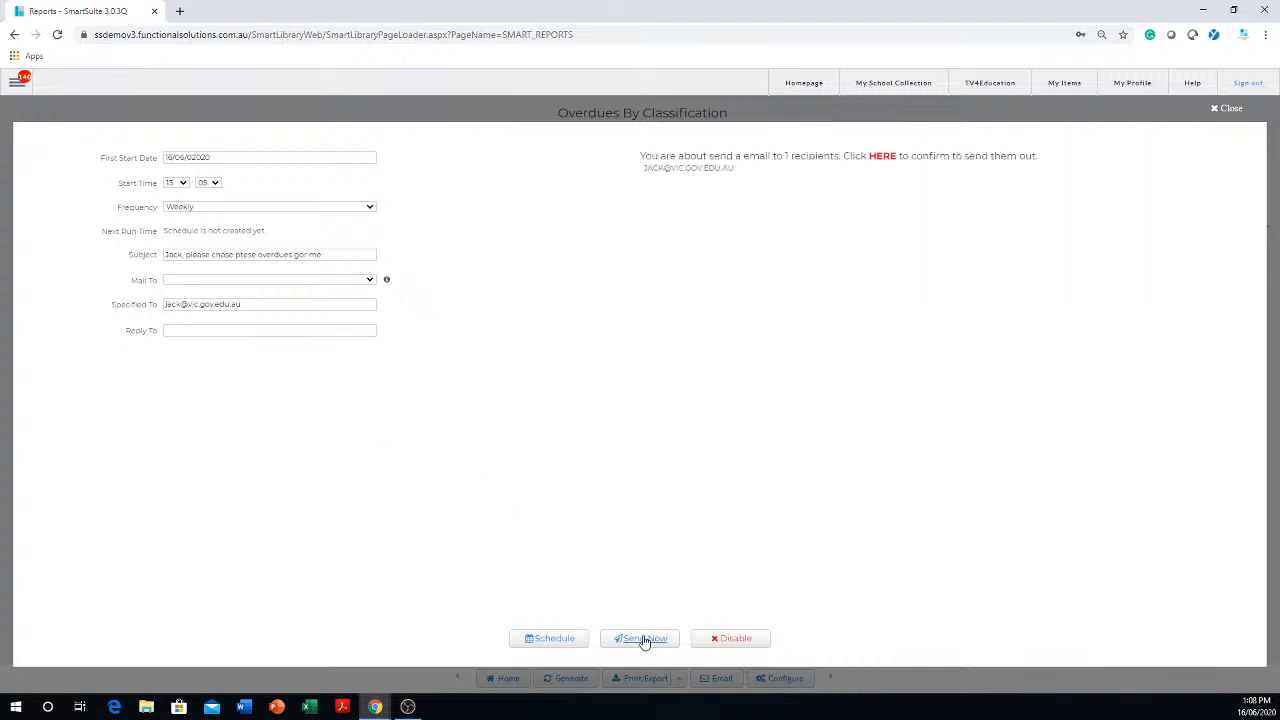
pyautogui.click(882, 156)
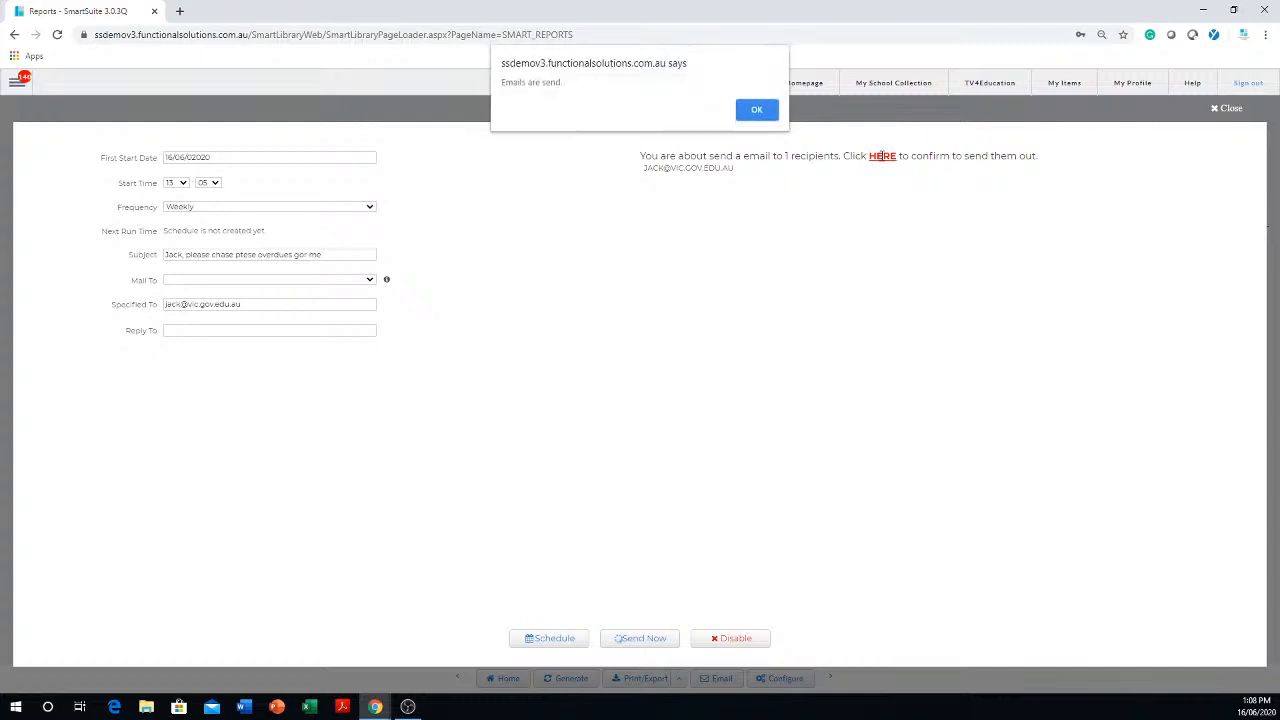
pyautogui.click(757, 111)
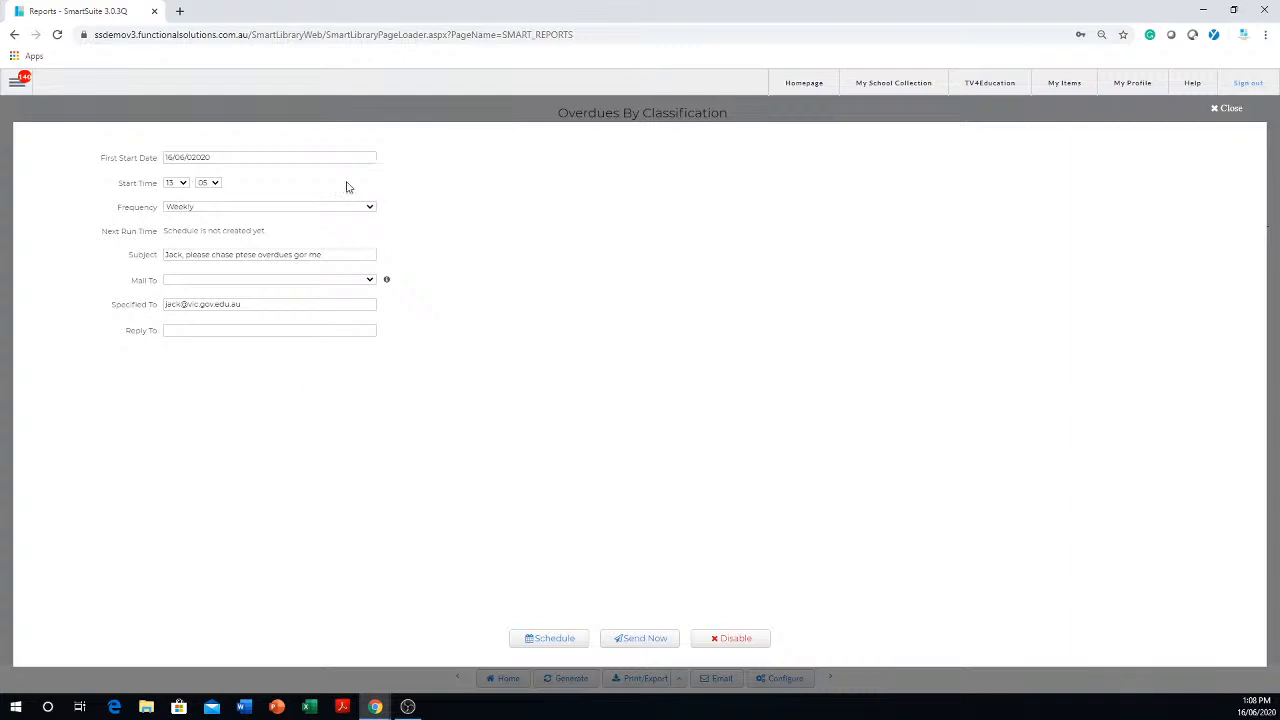
# - Schedule the overdues report email to go out weekly at 13:05, starting 16/06/2020
pyautogui.click(308, 152)
pyautogui.click(221, 308)
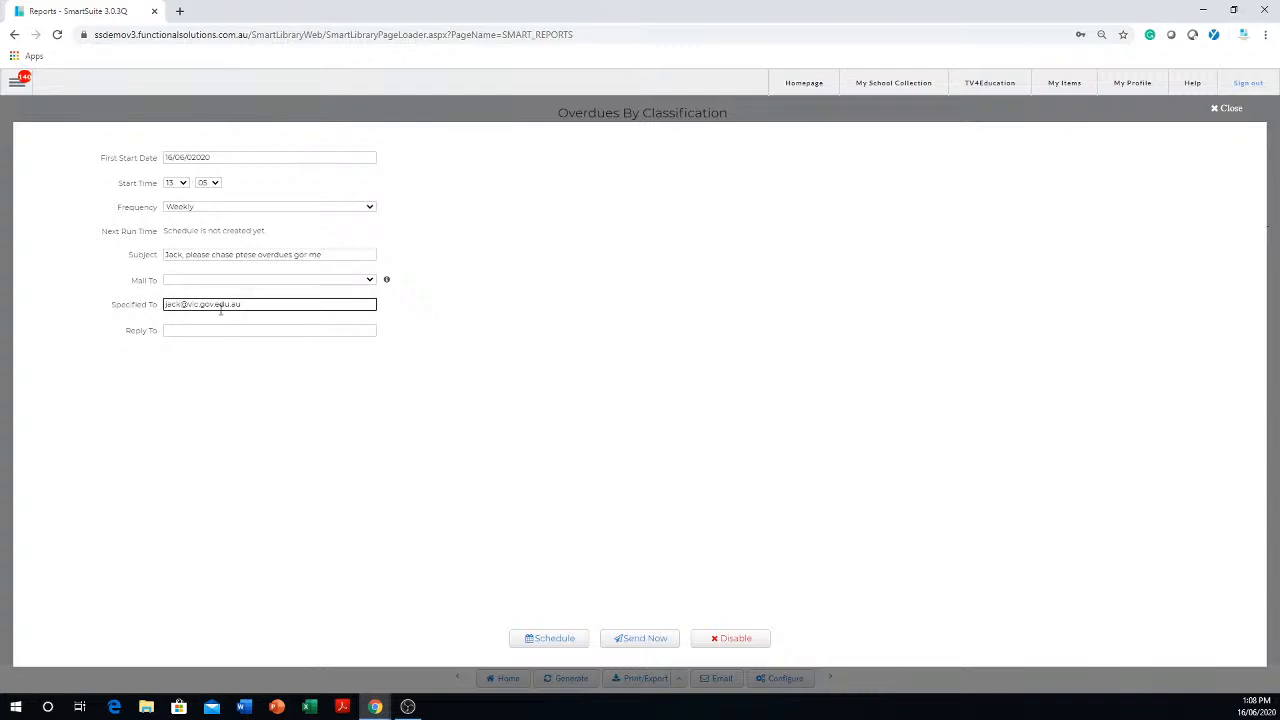
pyautogui.click(117, 150)
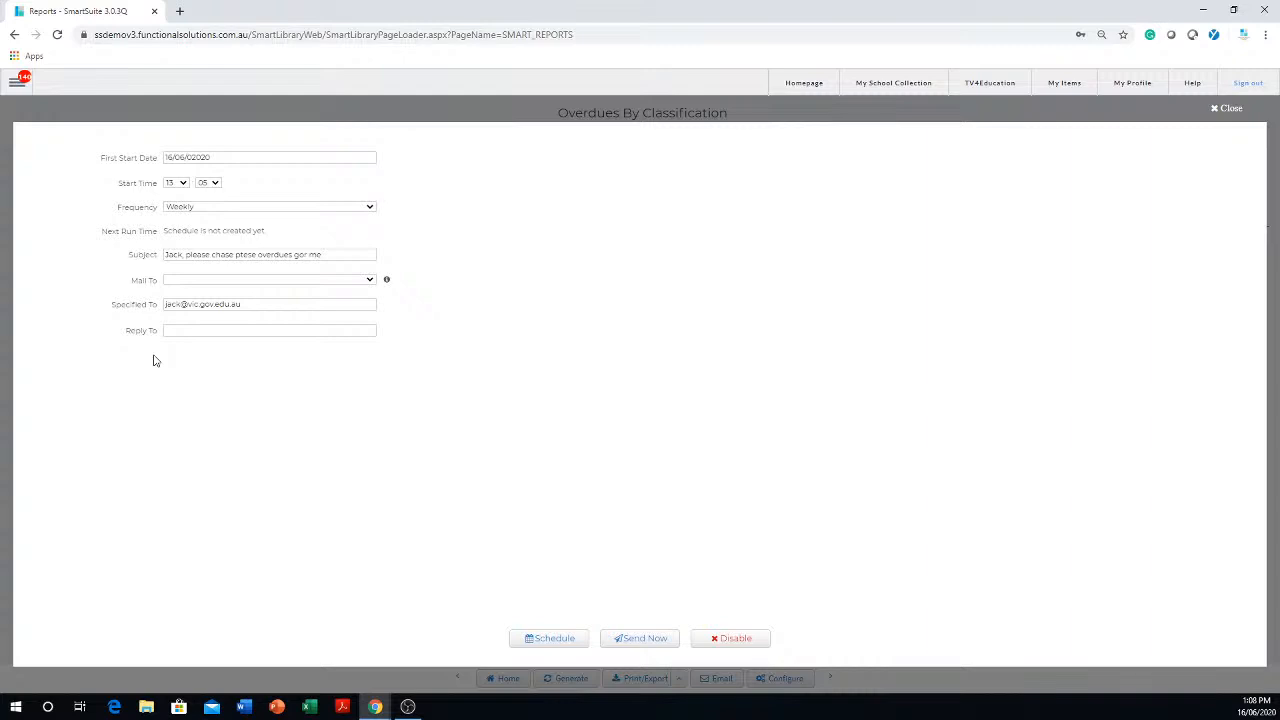
pyautogui.click(337, 260)
pyautogui.click(549, 642)
# - Set the email schedule's first start date to 21/06/2020 and its start time to 9:00
pyautogui.moveTo(158, 158); pyautogui.dragTo(119, 160)
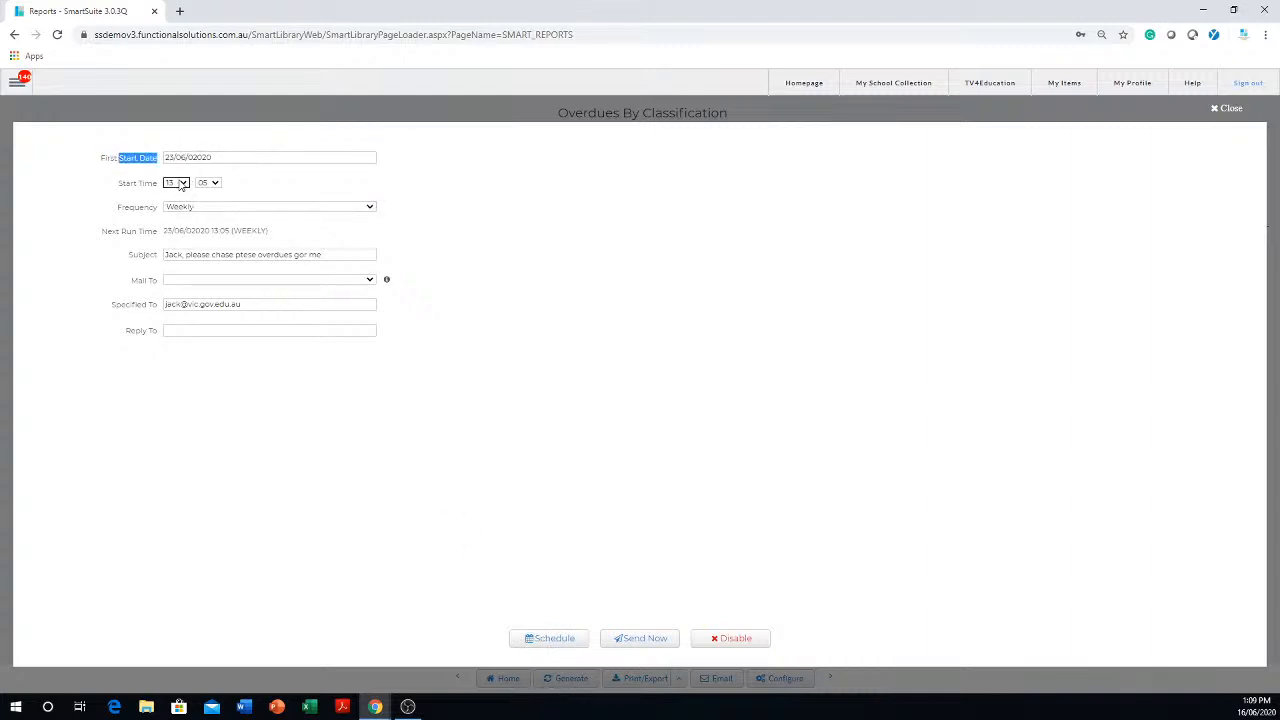
pyautogui.click(204, 155)
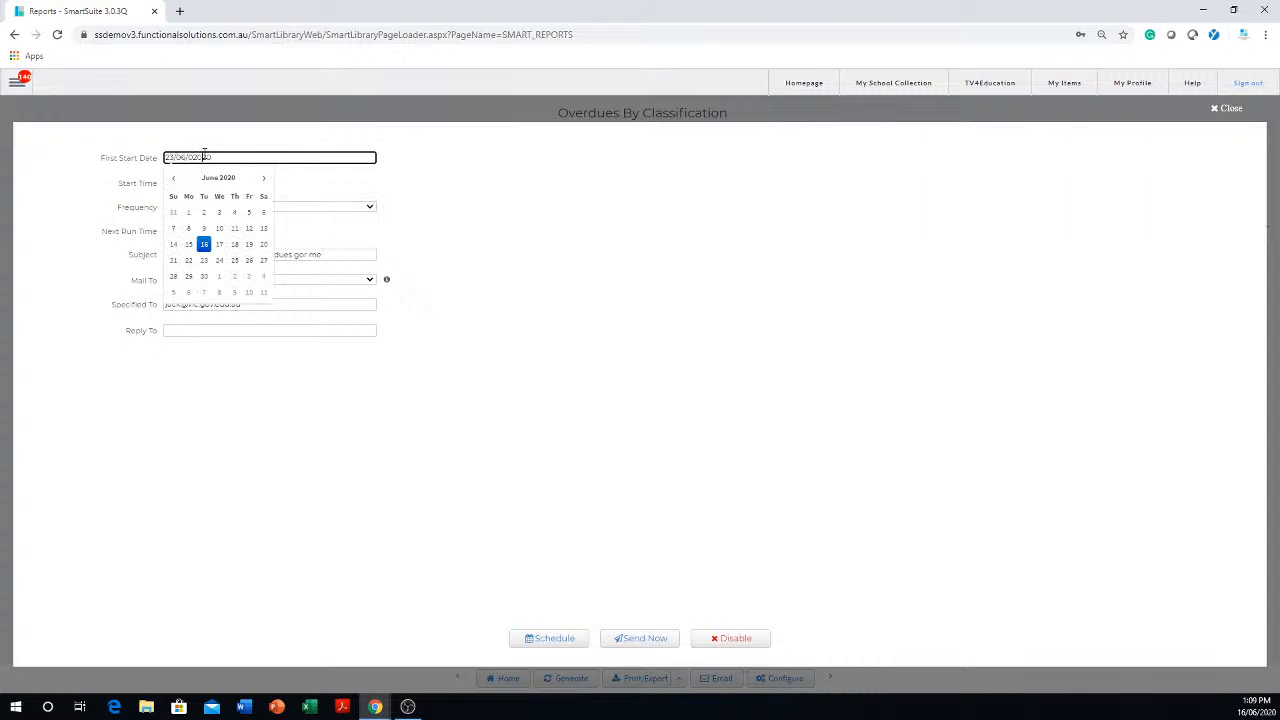
pyautogui.click(174, 262)
pyautogui.click(185, 183)
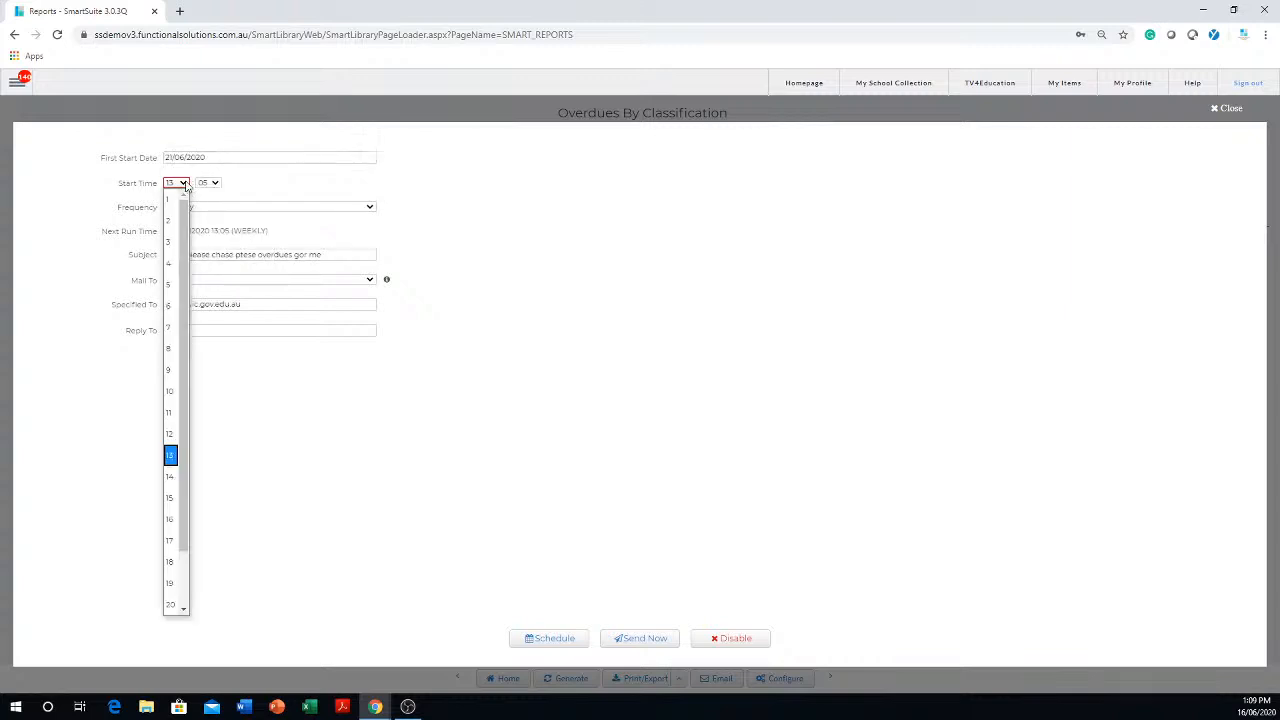
pyautogui.click(170, 371)
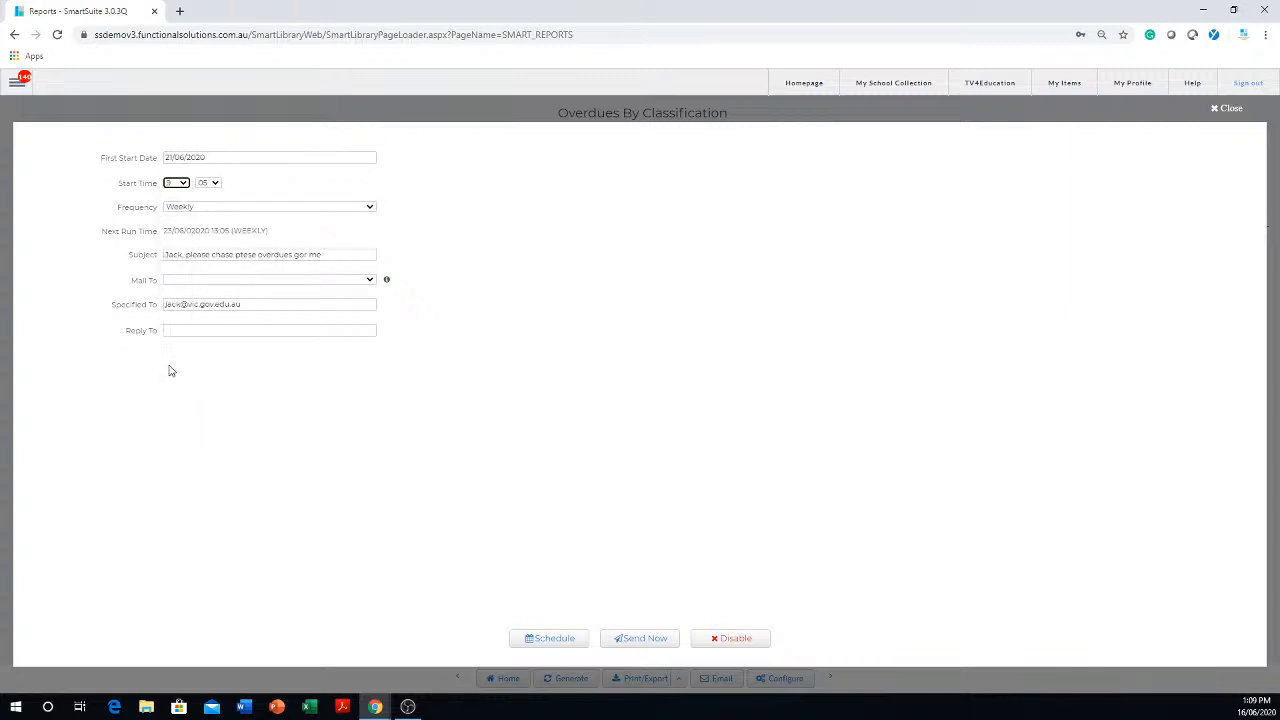
pyautogui.click(216, 184)
pyautogui.click(206, 201)
# - Review the Subject, Specified To and Reply To fields and save the updated weekly email schedule
pyautogui.click(252, 250)
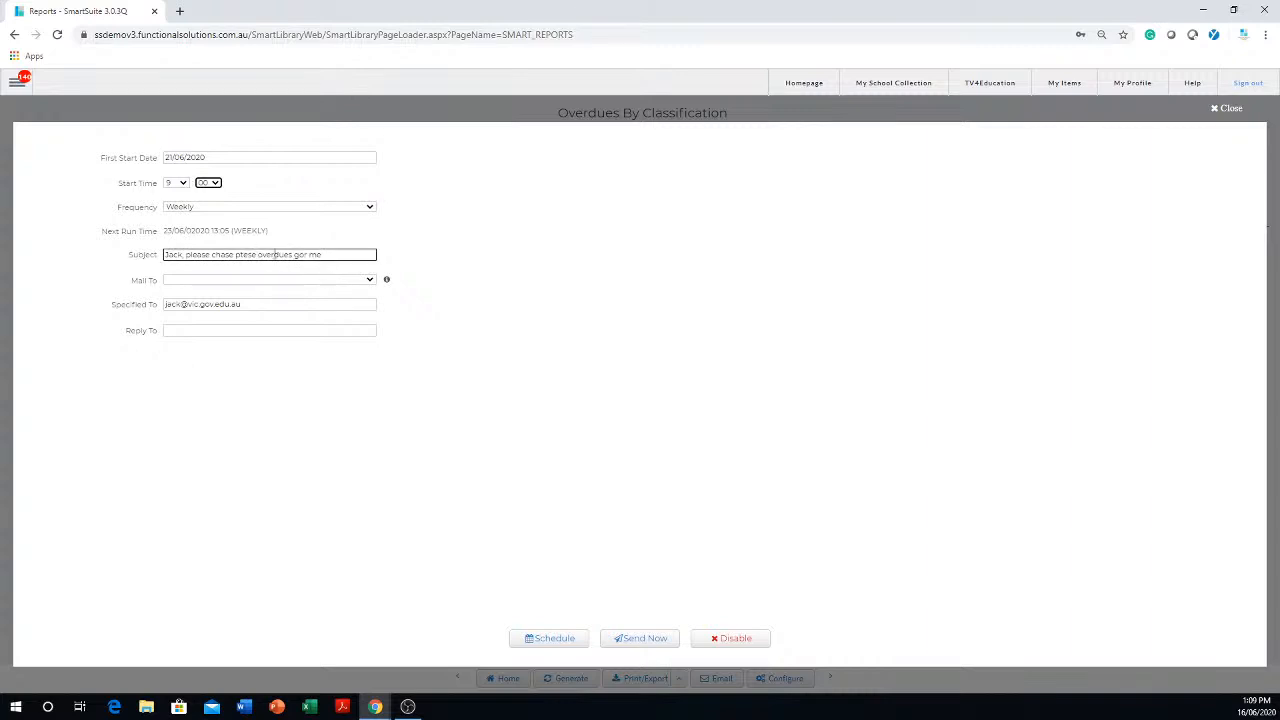
pyautogui.click(325, 329)
pyautogui.click(261, 305)
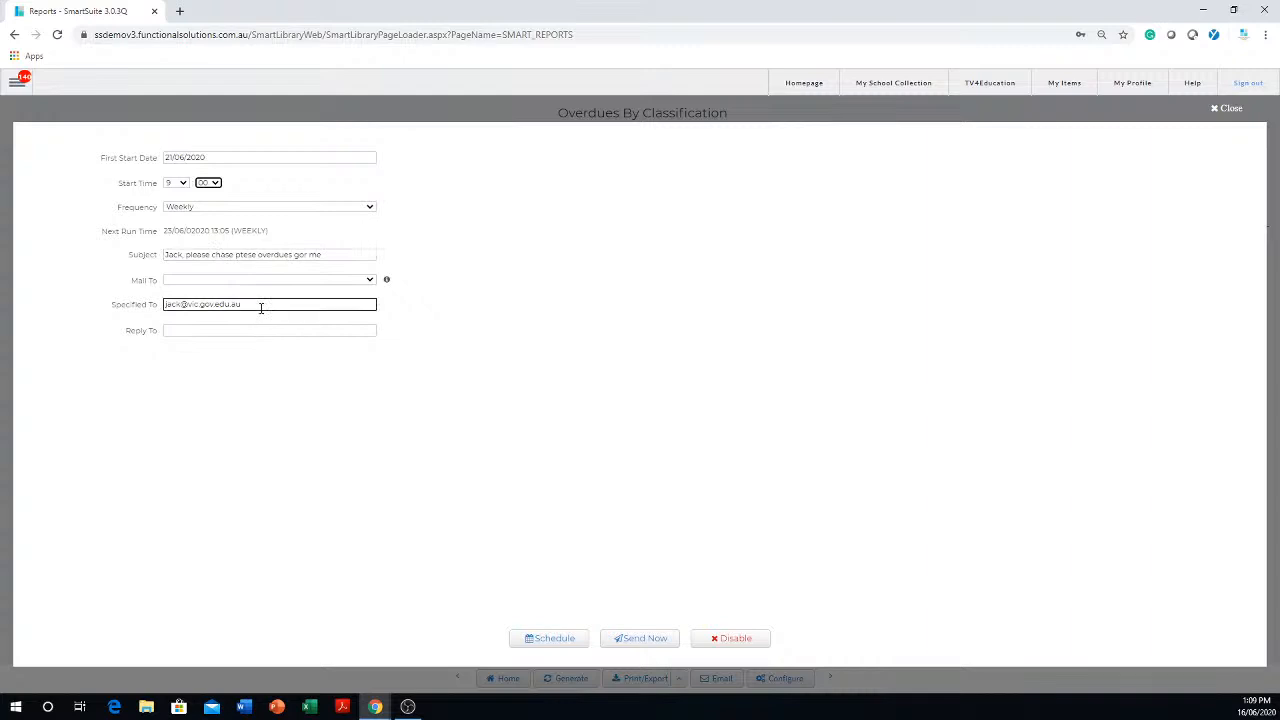
pyautogui.click(226, 334)
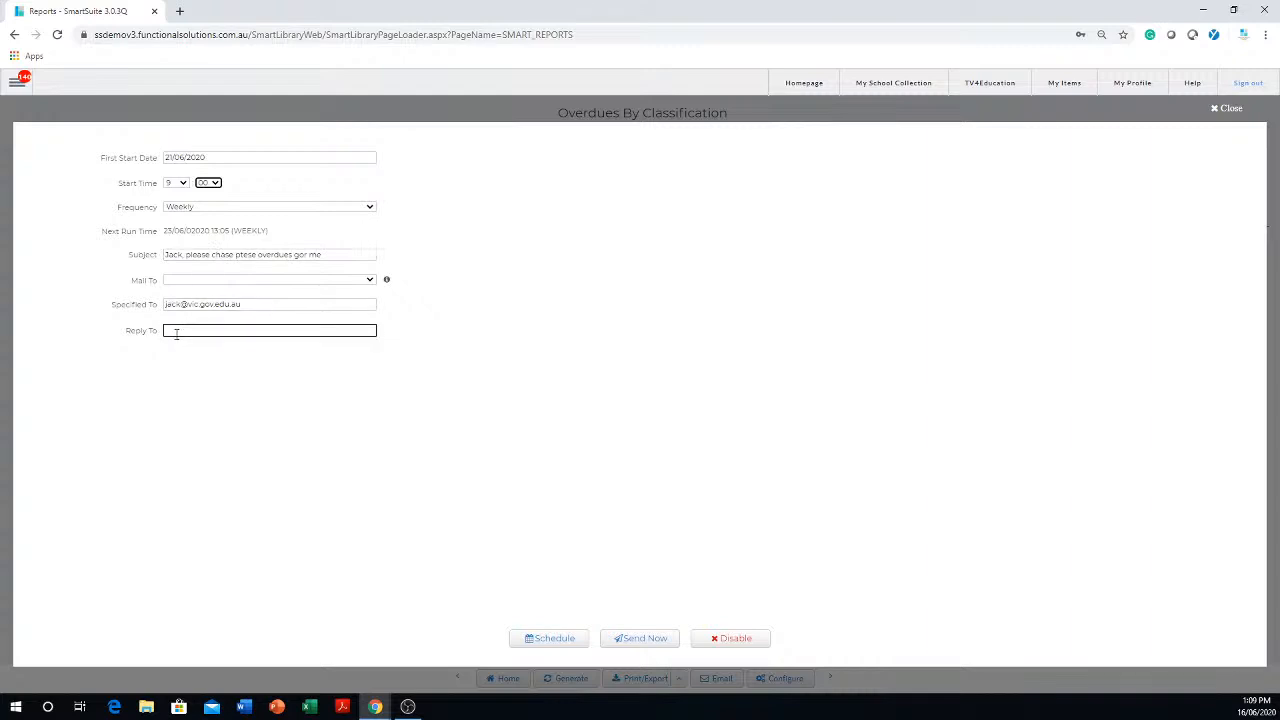
pyautogui.click(177, 333)
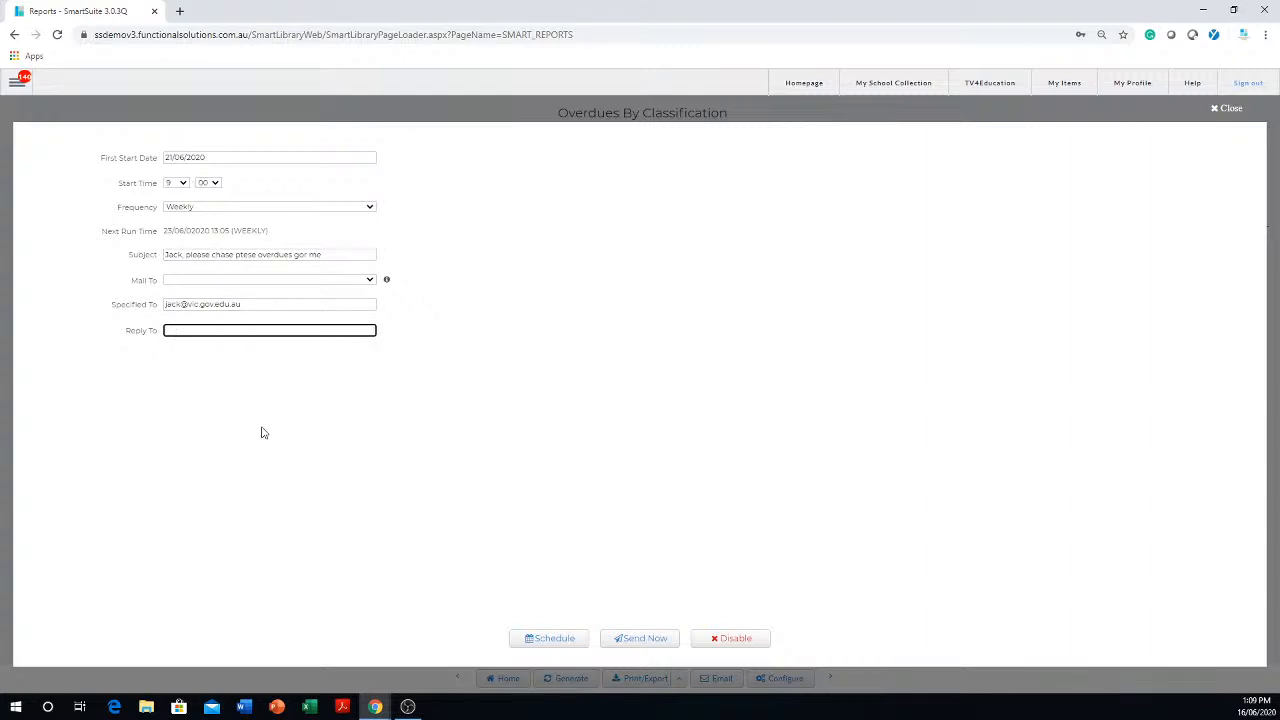
pyautogui.click(543, 645)
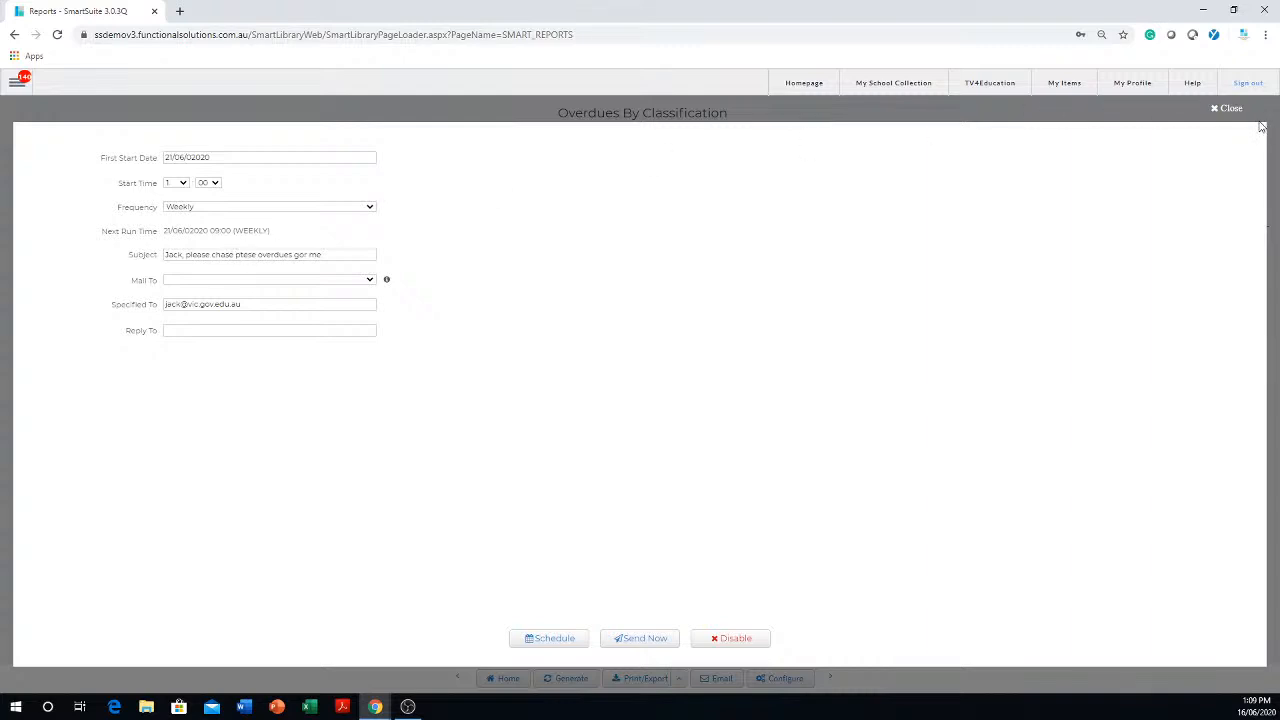
# - Disable the report's email schedule, confirm stopping it, and close the email settings
pyautogui.click(728, 648)
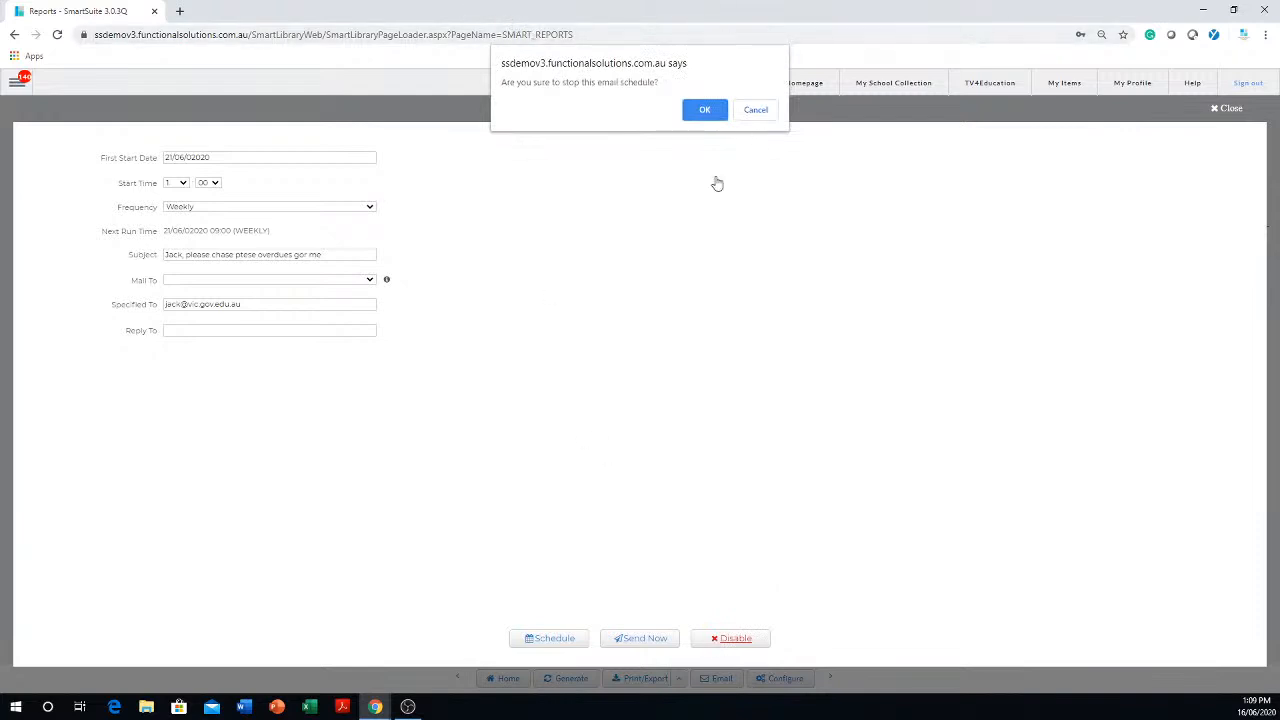
pyautogui.click(703, 110)
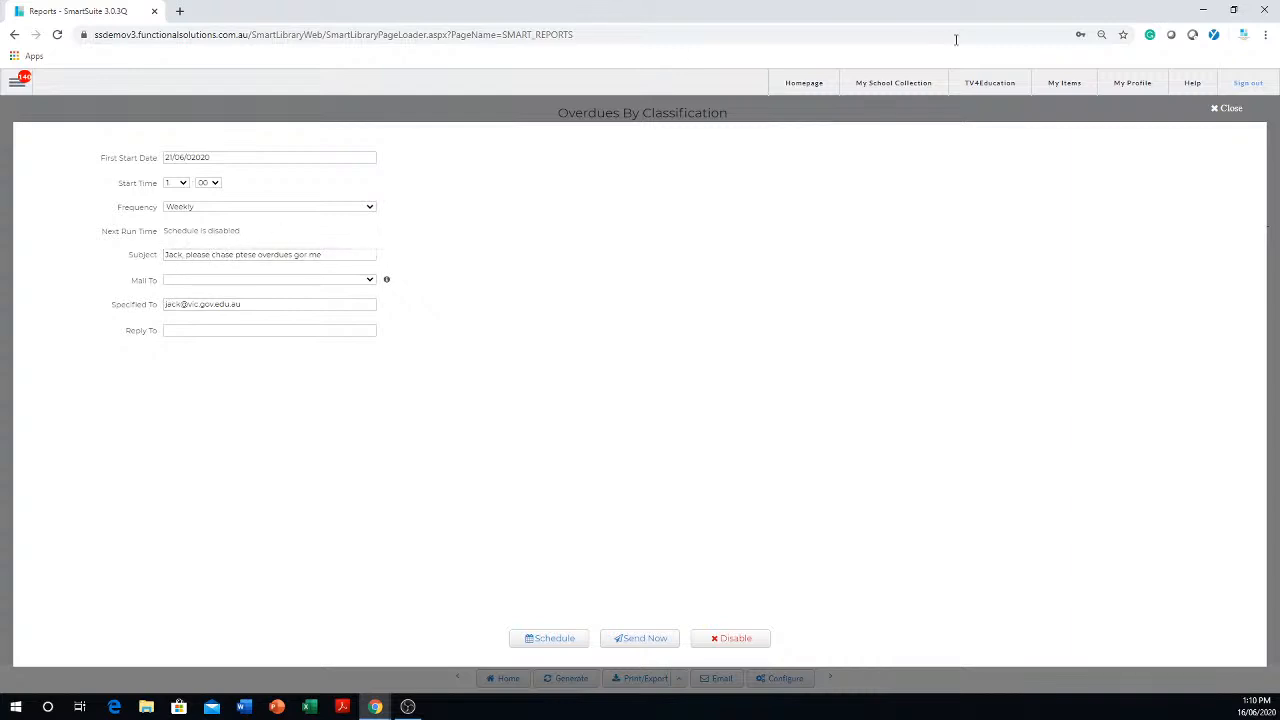
pyautogui.click(1224, 109)
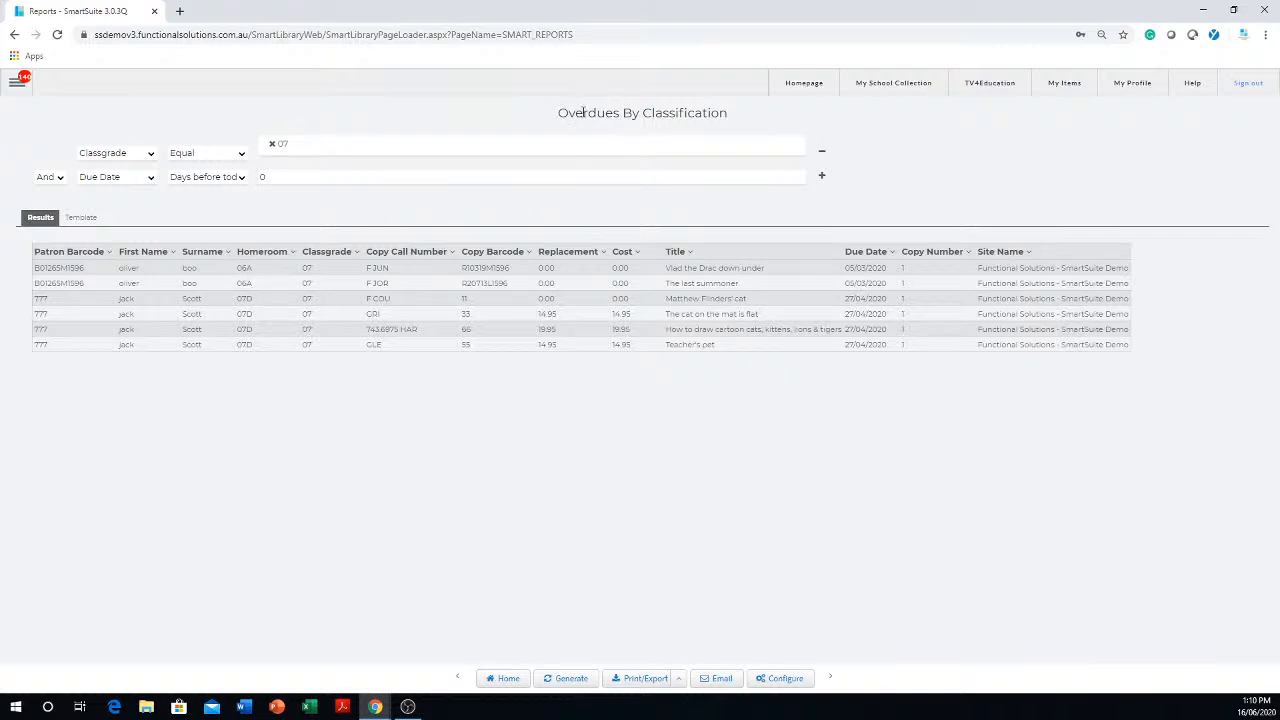
# - Change the report's first filter field from Classgrade to Homeroom
pyautogui.moveTo(743, 110); pyautogui.dragTo(546, 125)
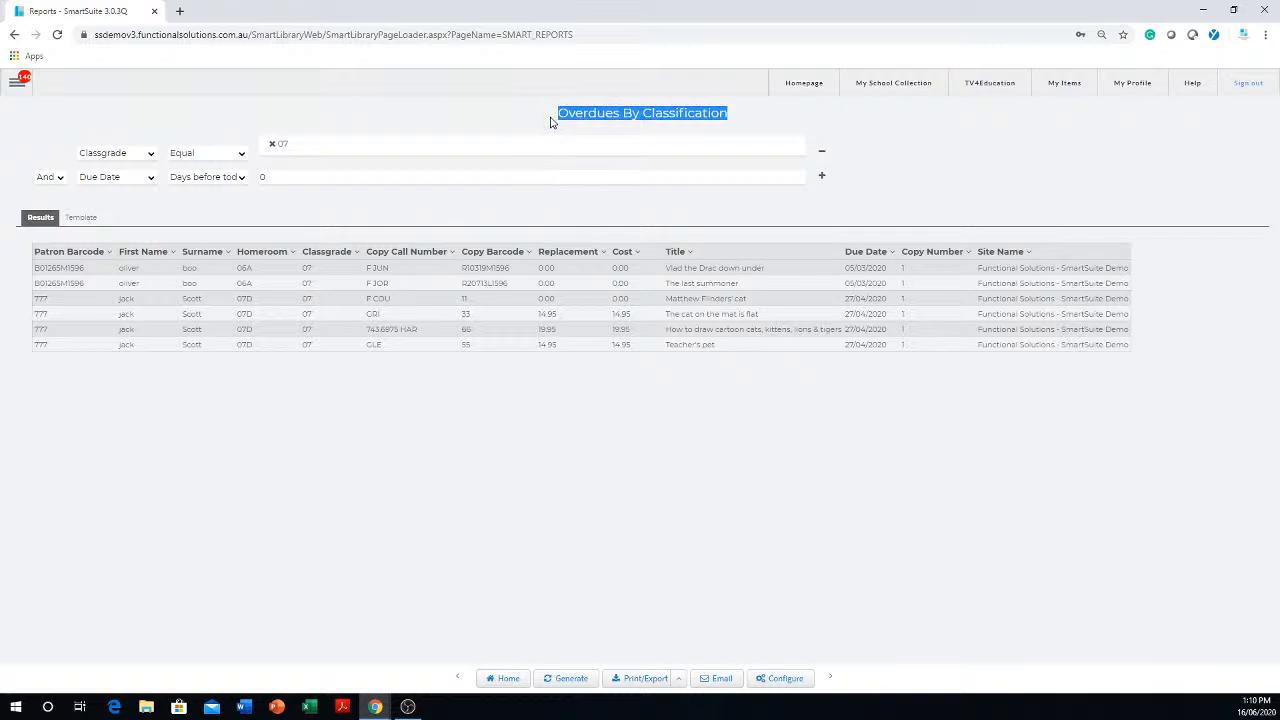
pyautogui.click(151, 157)
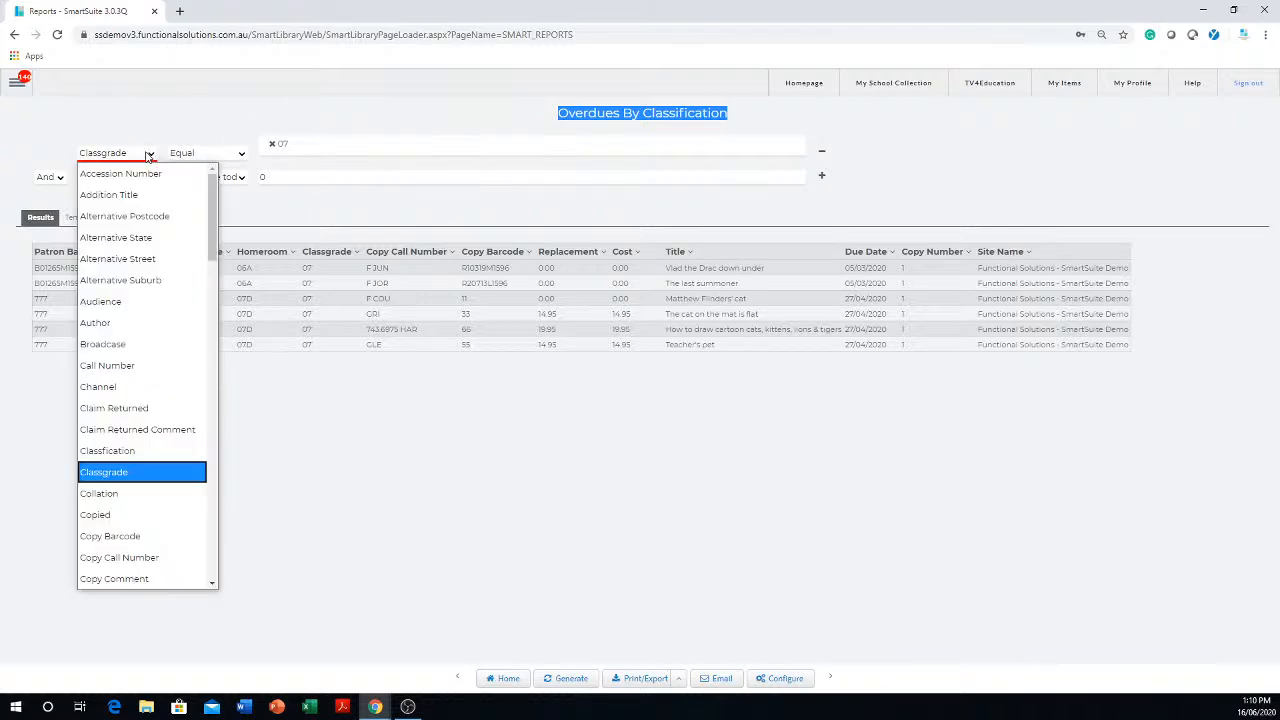
pyautogui.scroll(-5, 132, 250)
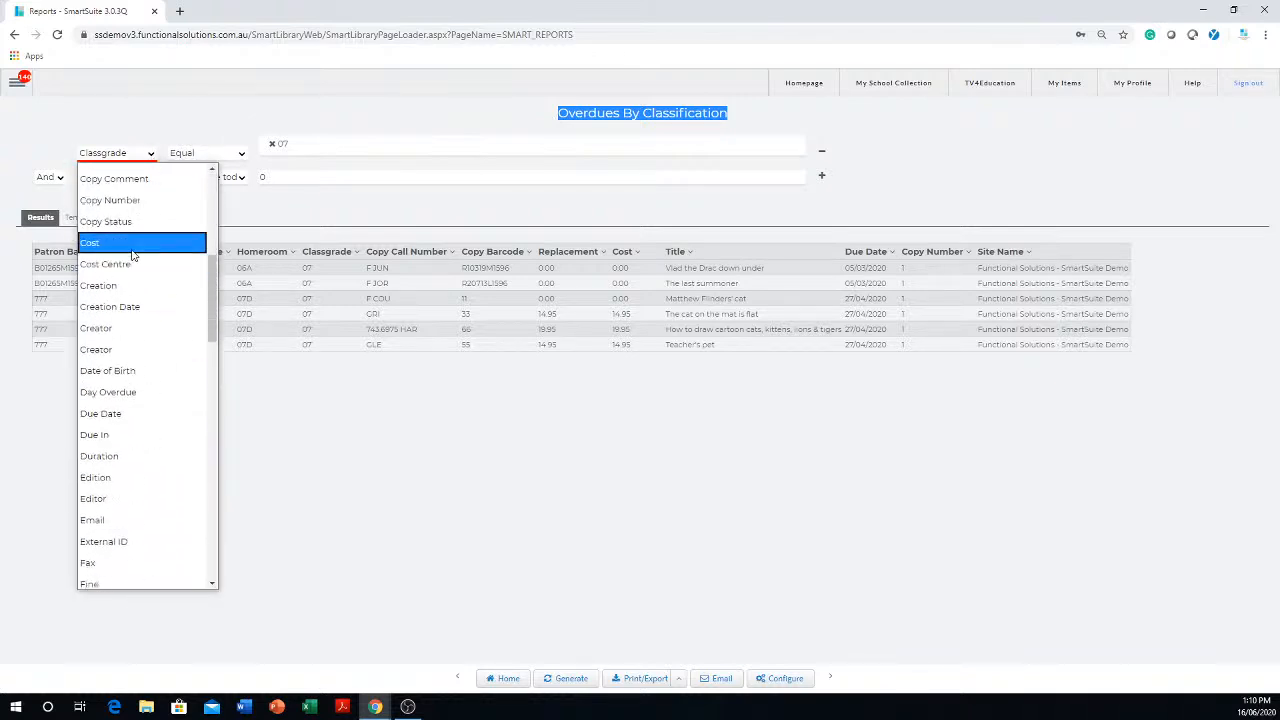
pyautogui.scroll(-3, 205, 236)
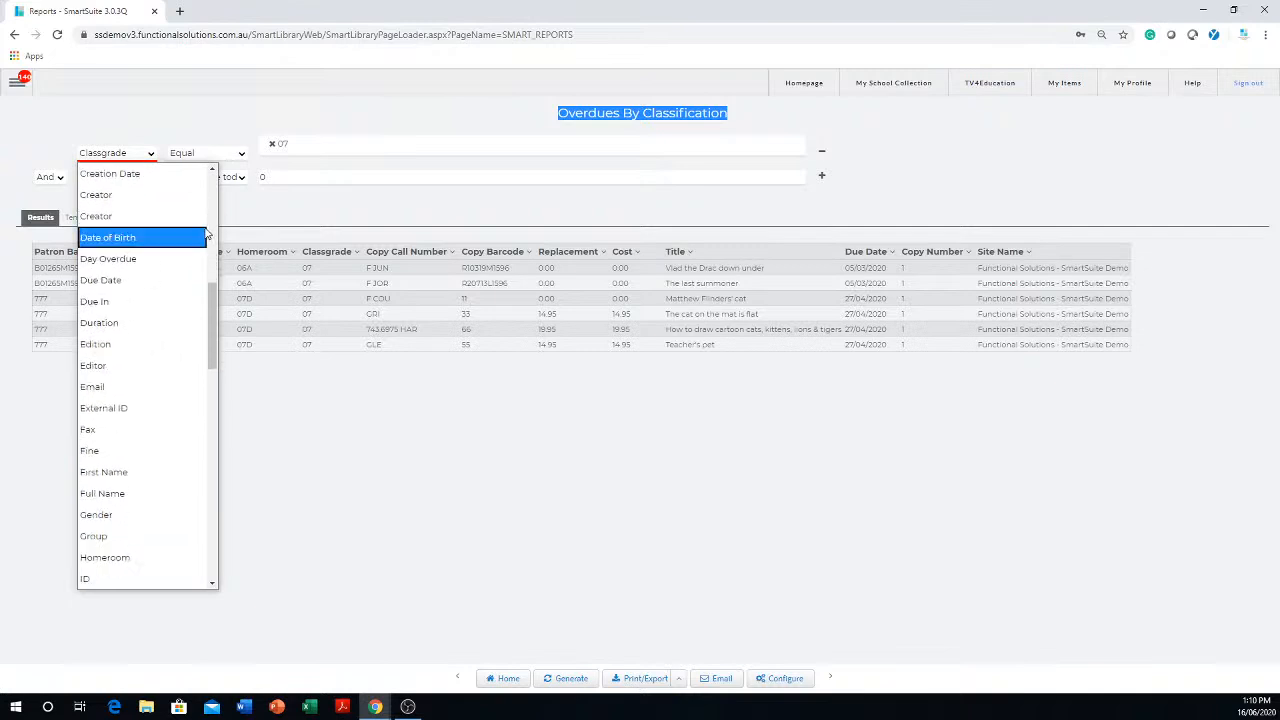
pyautogui.scroll(-3, 189, 400)
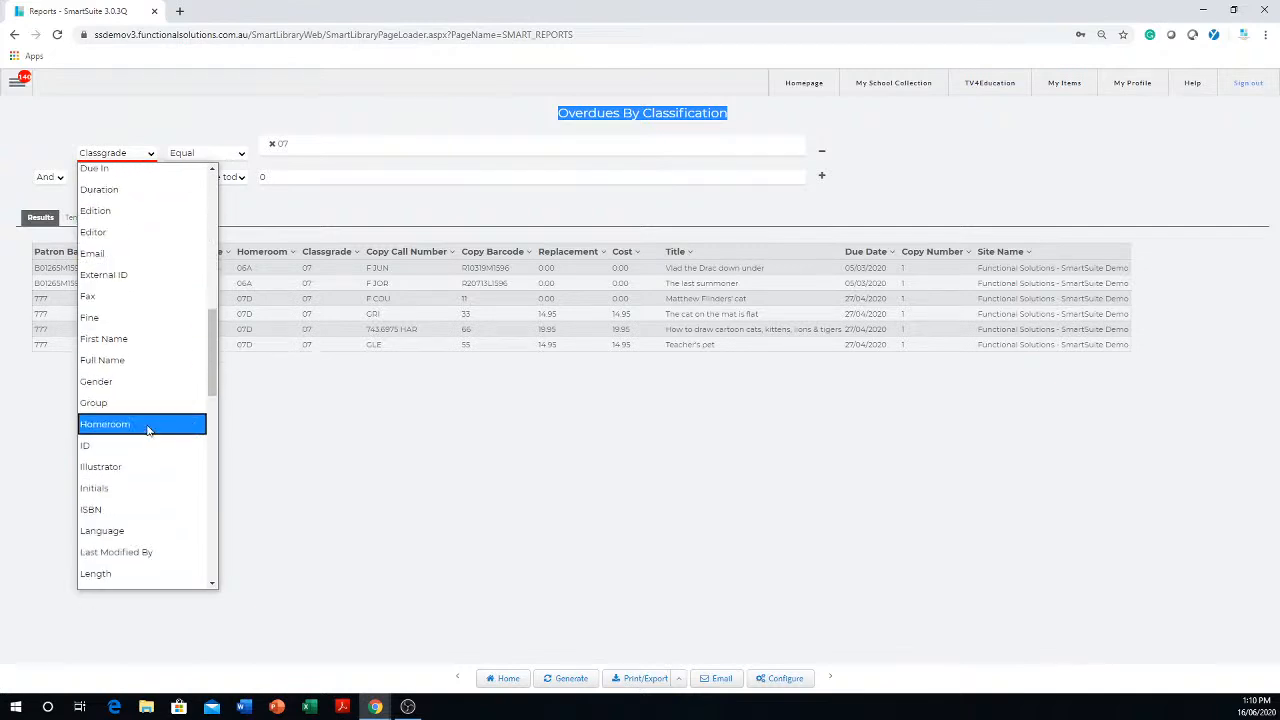
pyautogui.click(126, 429)
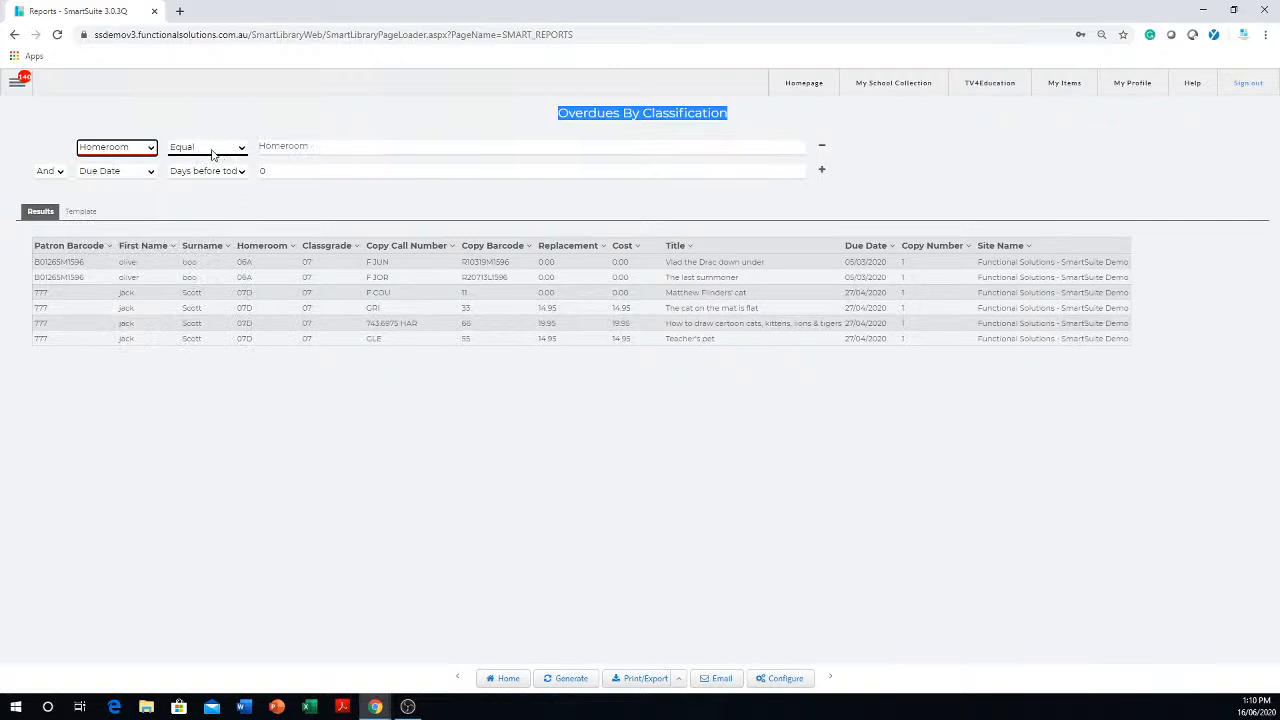
# - Set the Homeroom filter to 07D, regenerate the overdues report, and show its results table
pyautogui.click(329, 145)
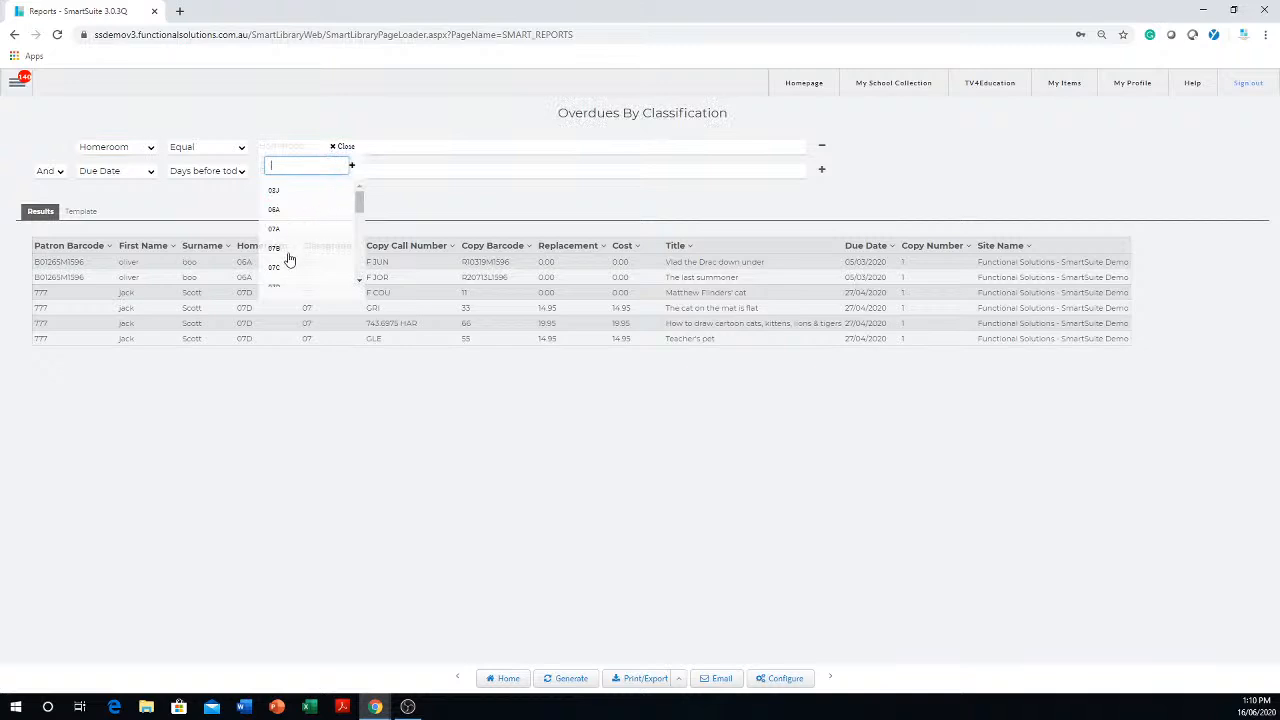
pyautogui.scroll(-1, 290, 248)
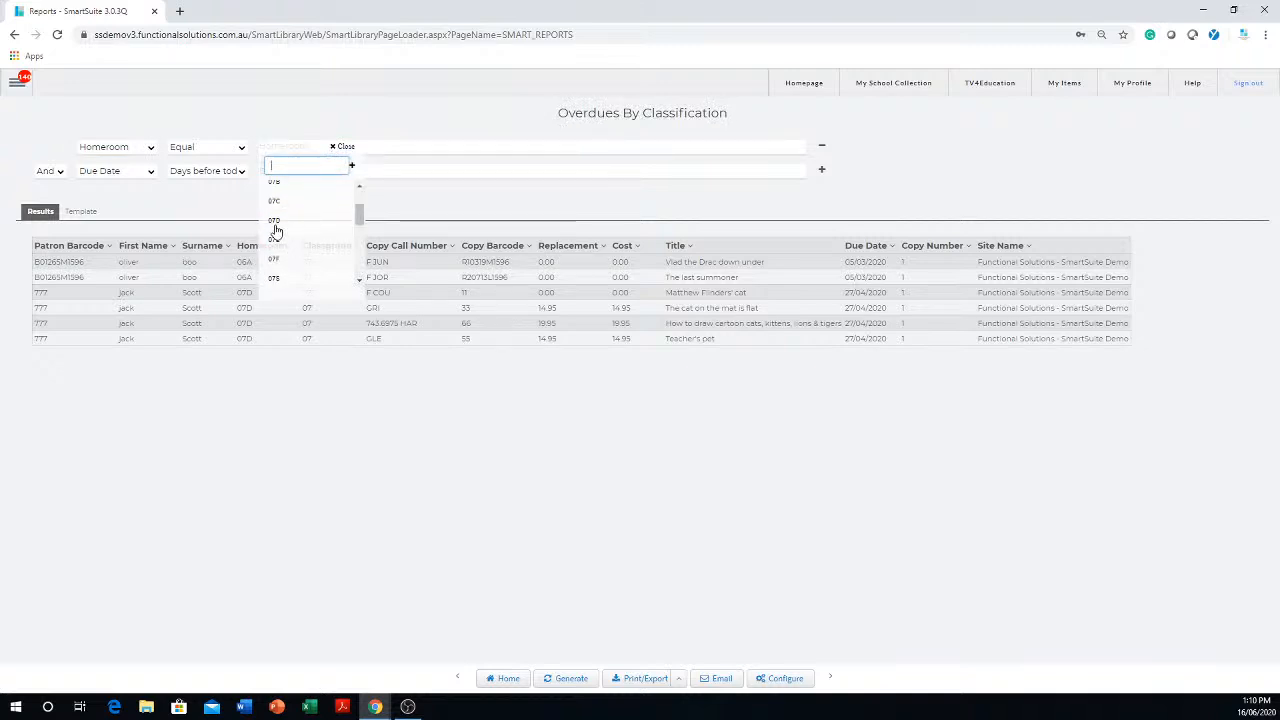
pyautogui.click(278, 222)
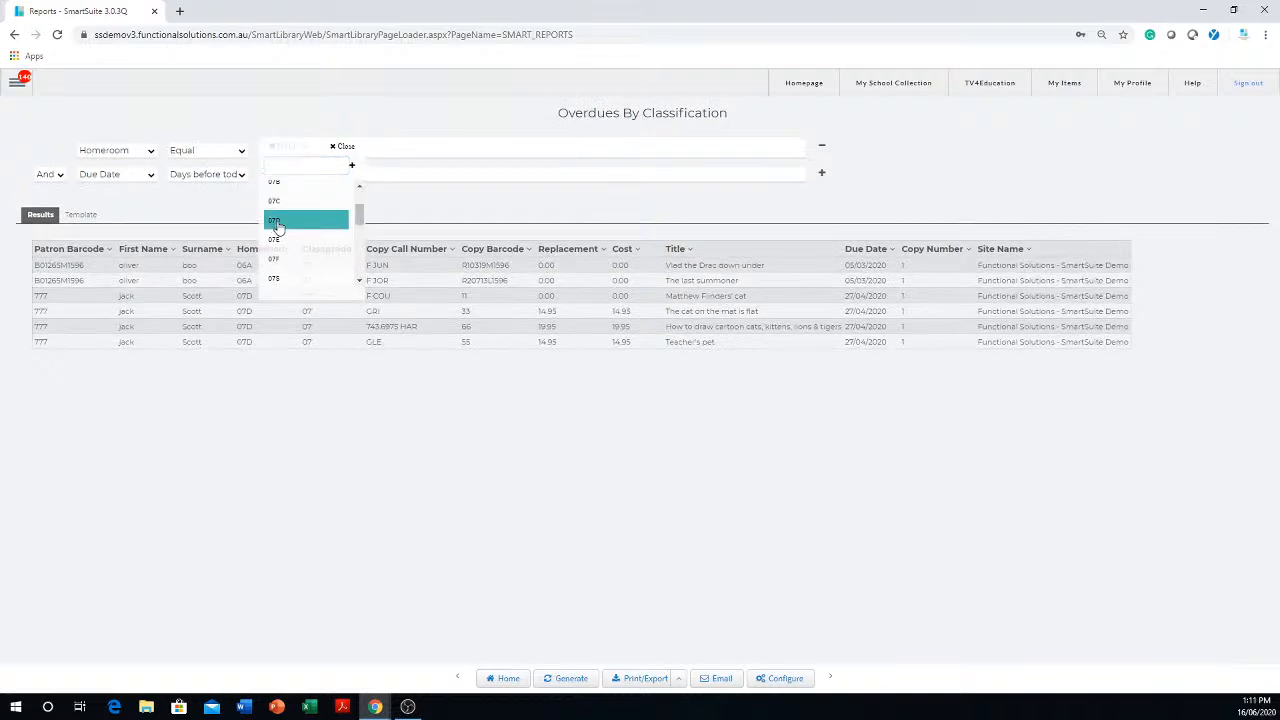
pyautogui.click(235, 436)
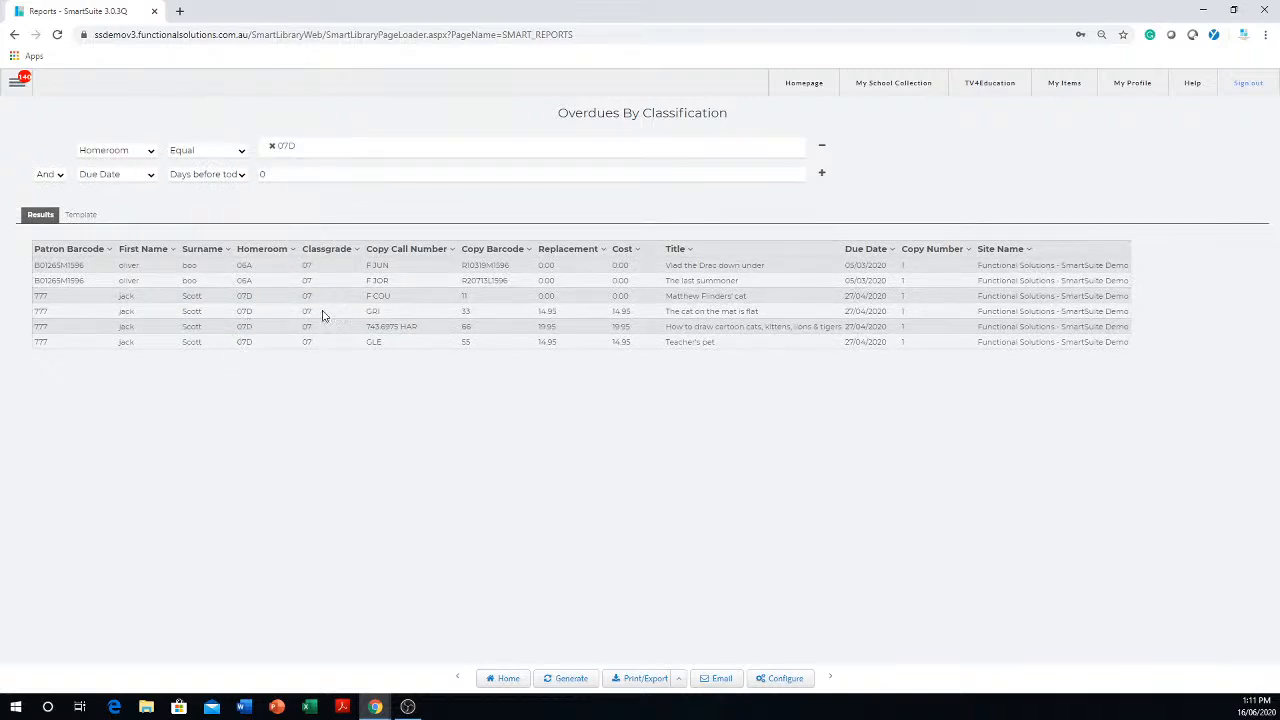
pyautogui.click(565, 680)
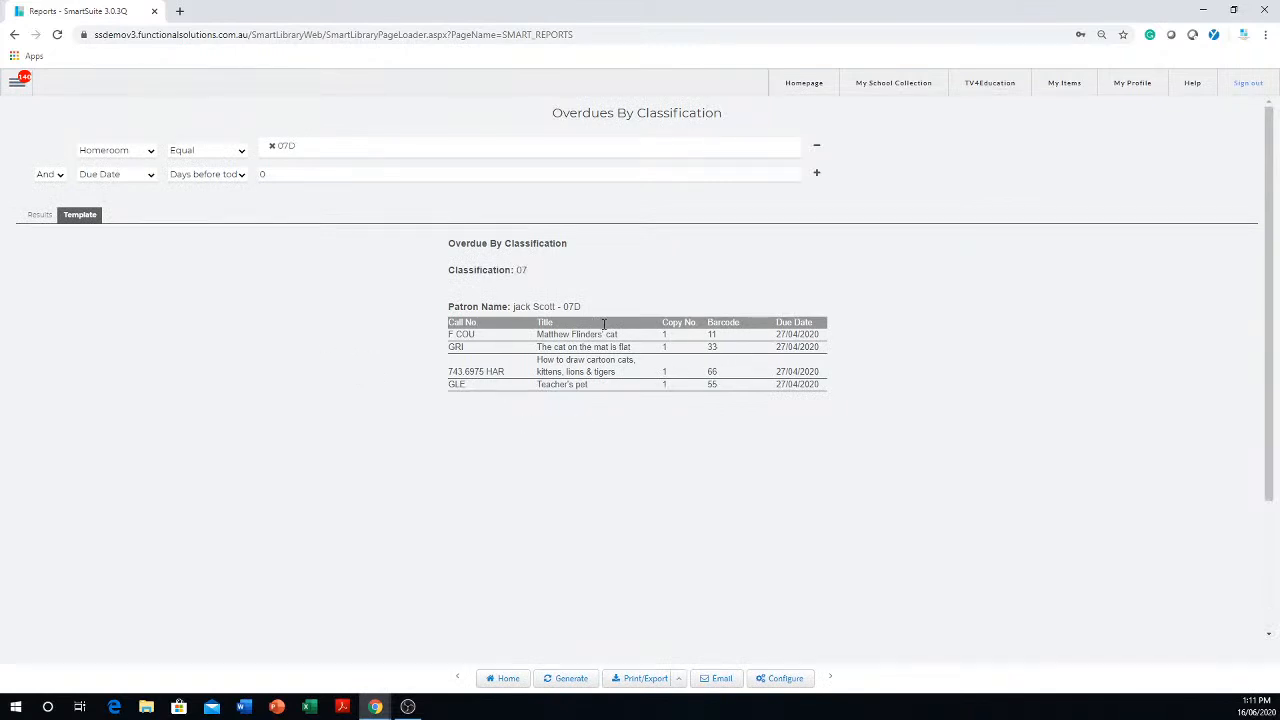
pyautogui.click(41, 216)
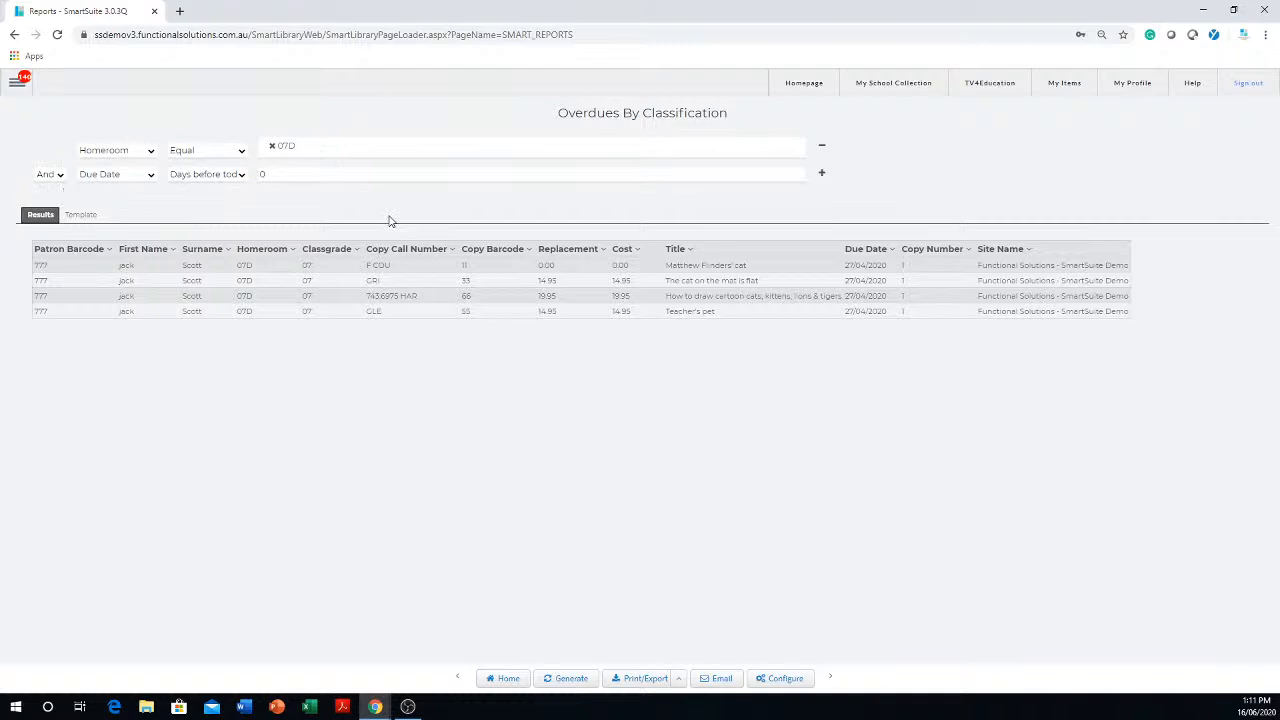
# - Set the Due Date filter to 7 days before today and add a third filter on Location
pyautogui.click(297, 170)
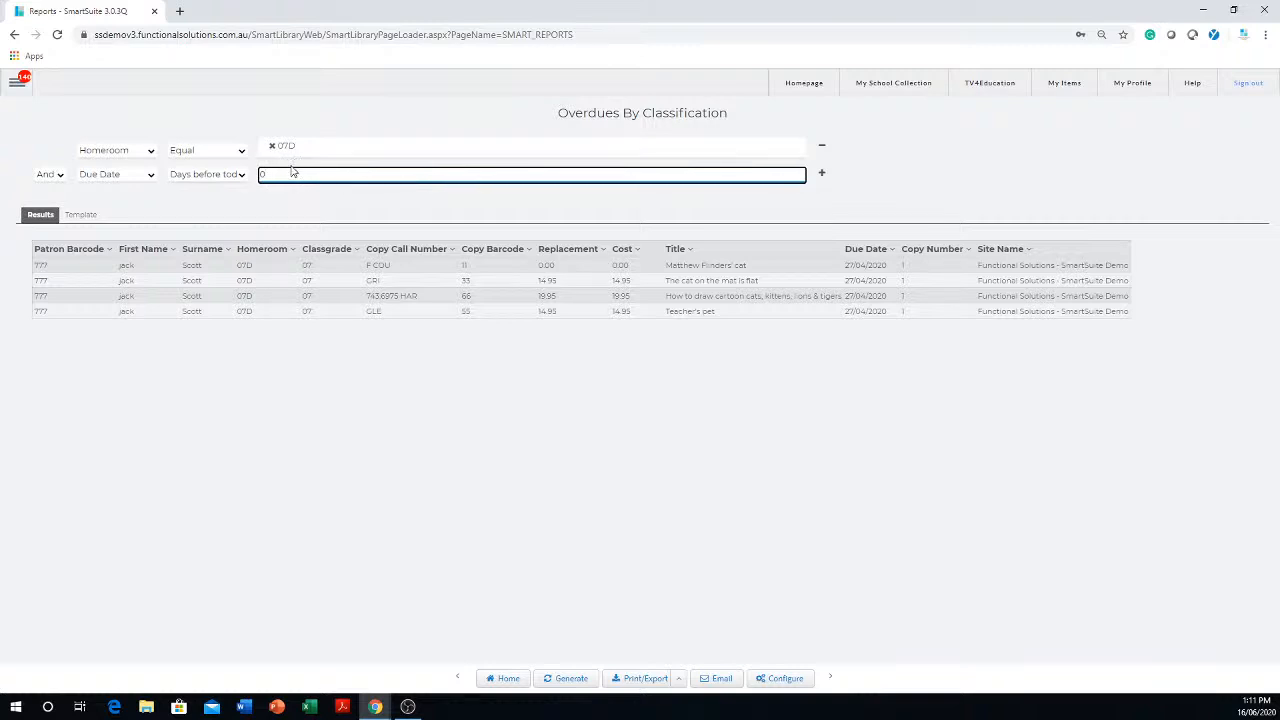
pyautogui.hotkey('ctrl', 'a')
pyautogui.click(822, 176)
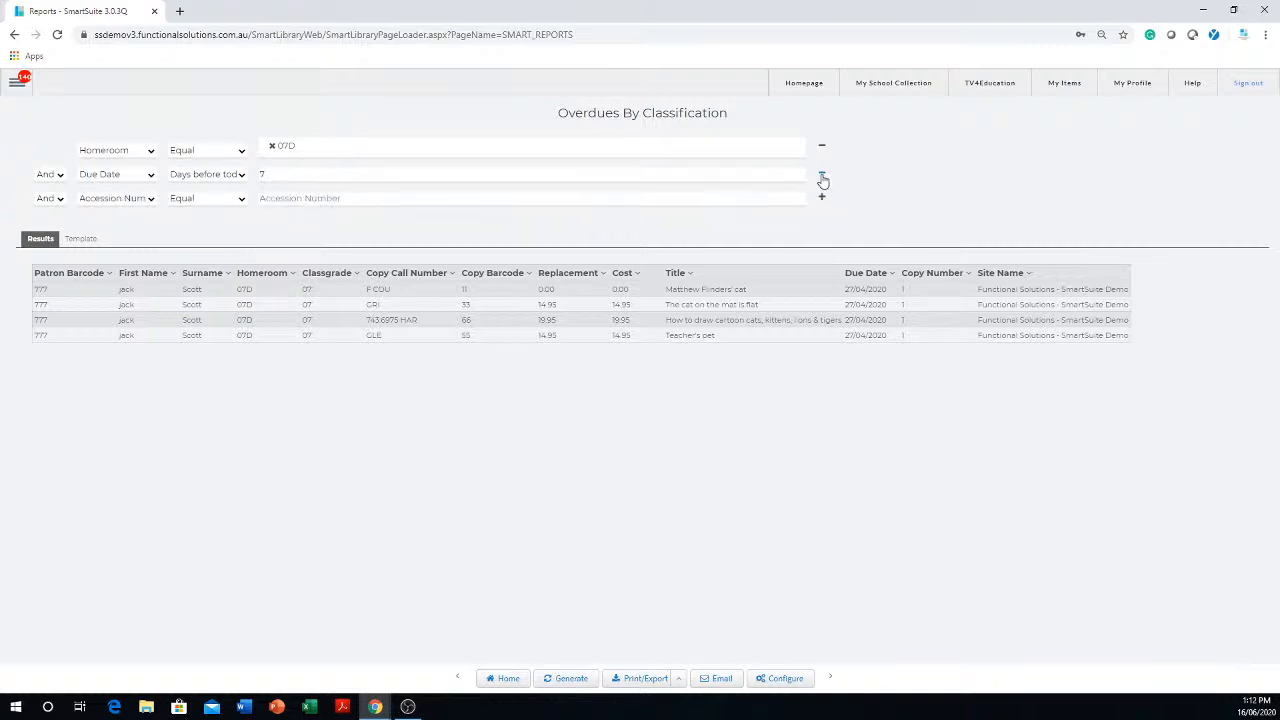
pyautogui.click(151, 203)
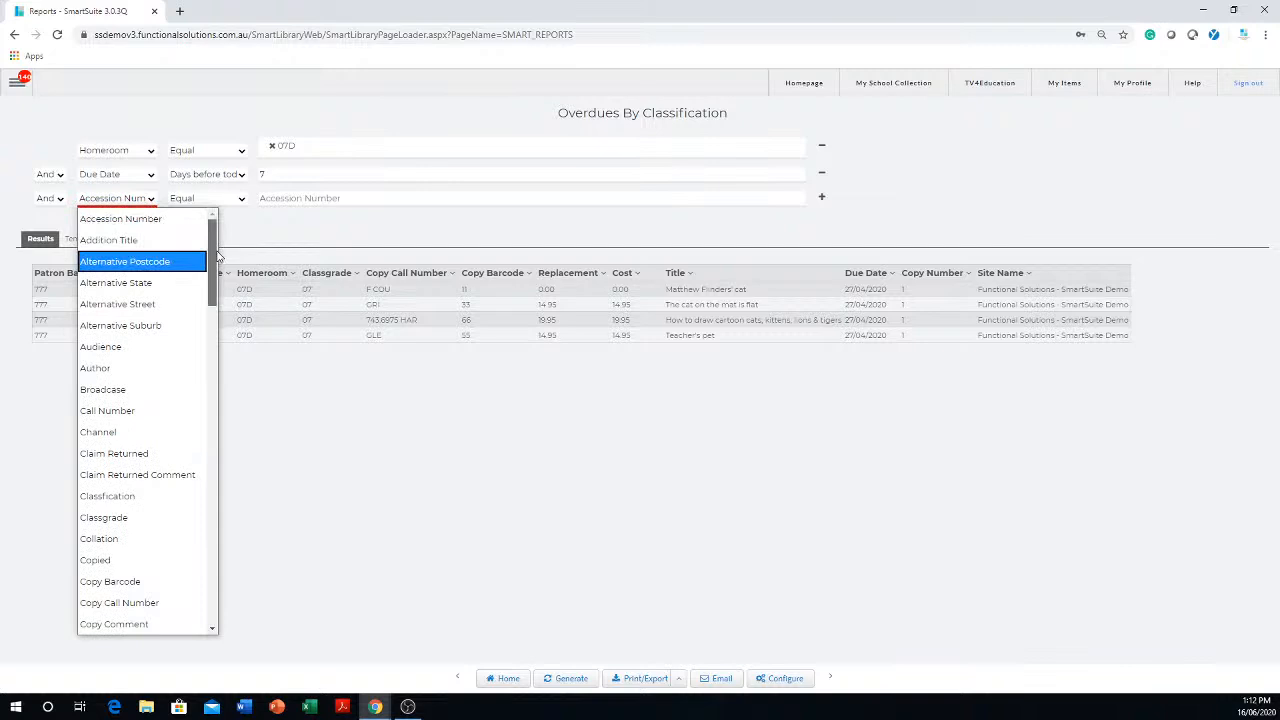
pyautogui.scroll(-8, 200, 320)
pyautogui.scroll(-5, 185, 374)
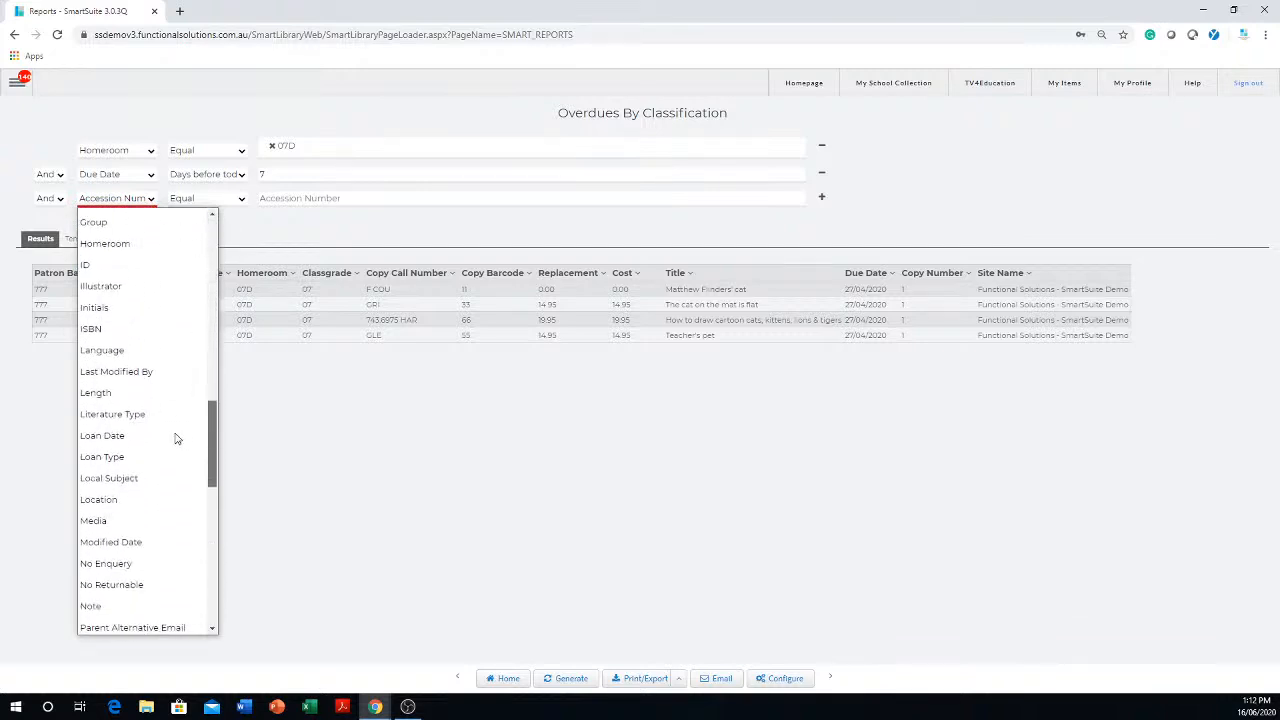
pyautogui.scroll(-2, 176, 441)
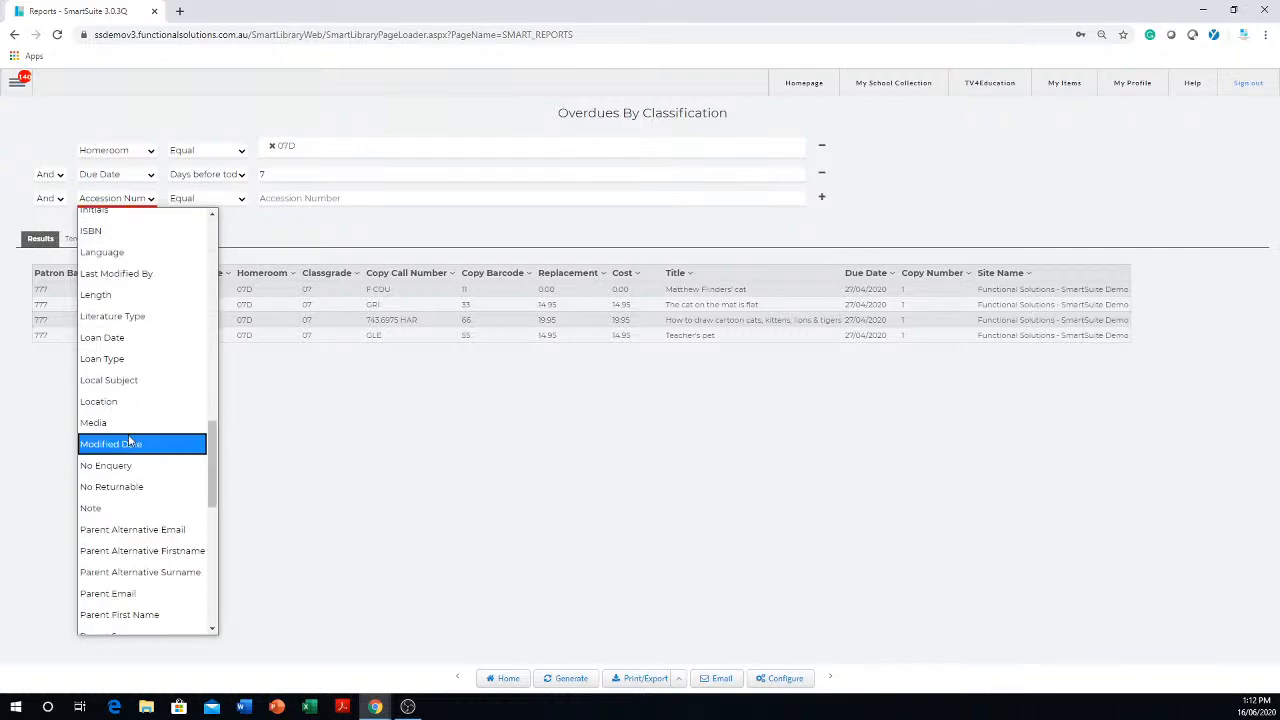
pyautogui.click(111, 404)
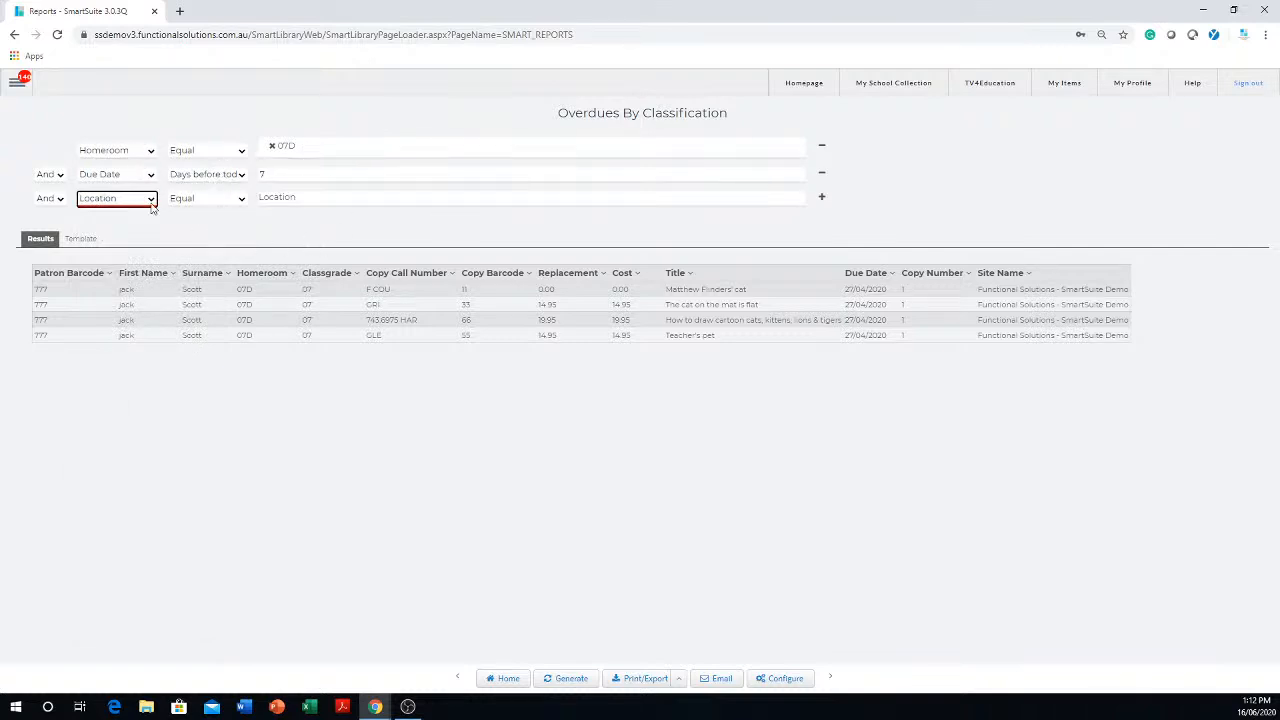
# - Set the Location filter to B3 Classroom
pyautogui.click(326, 200)
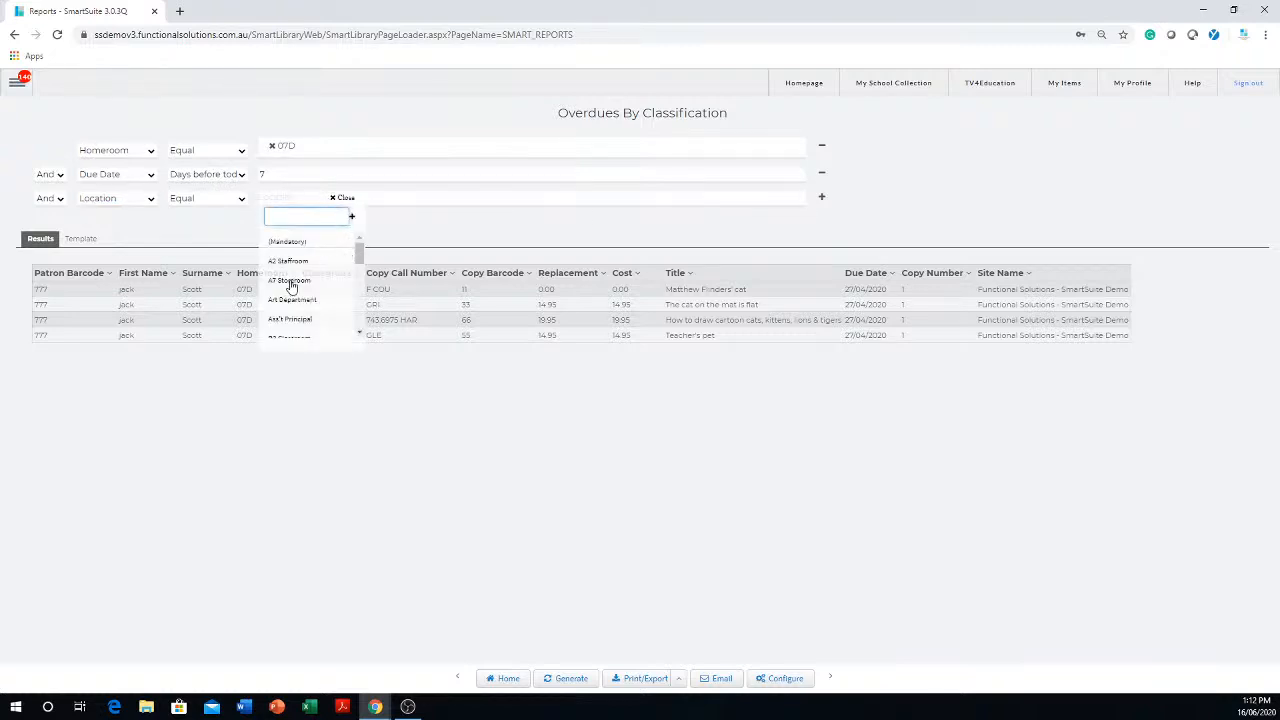
pyautogui.click(530, 480)
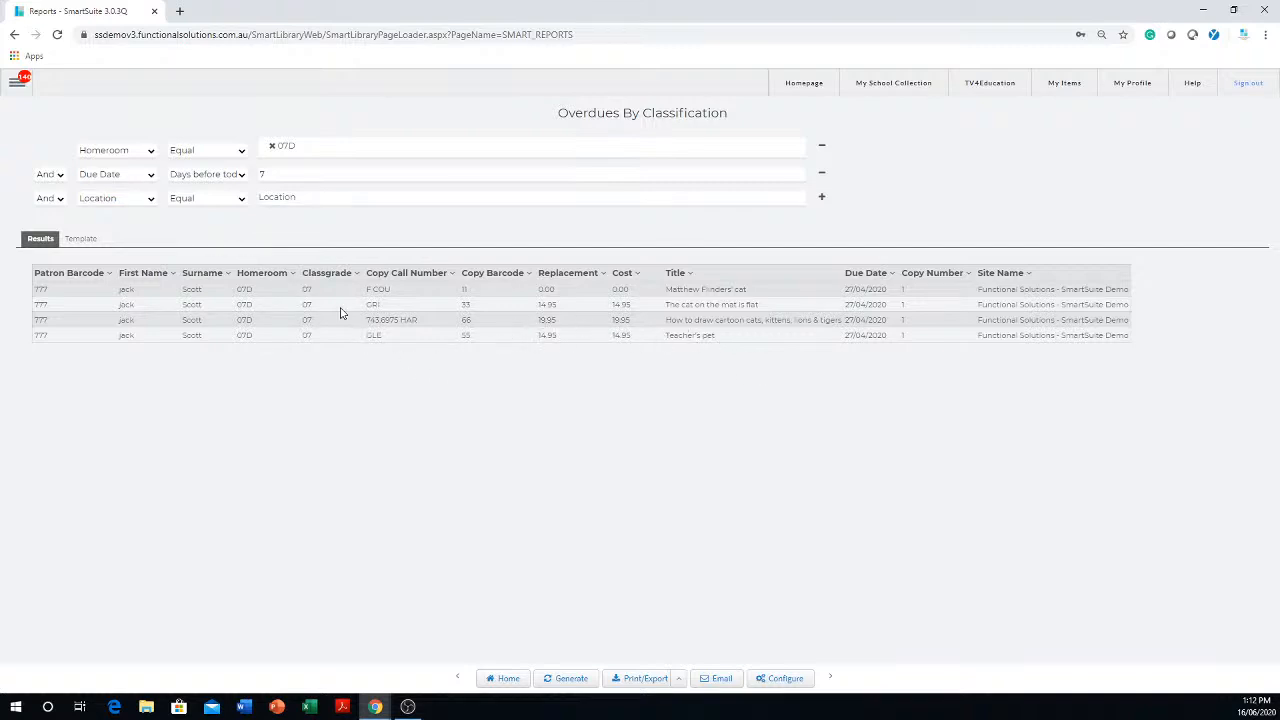
pyautogui.click(330, 200)
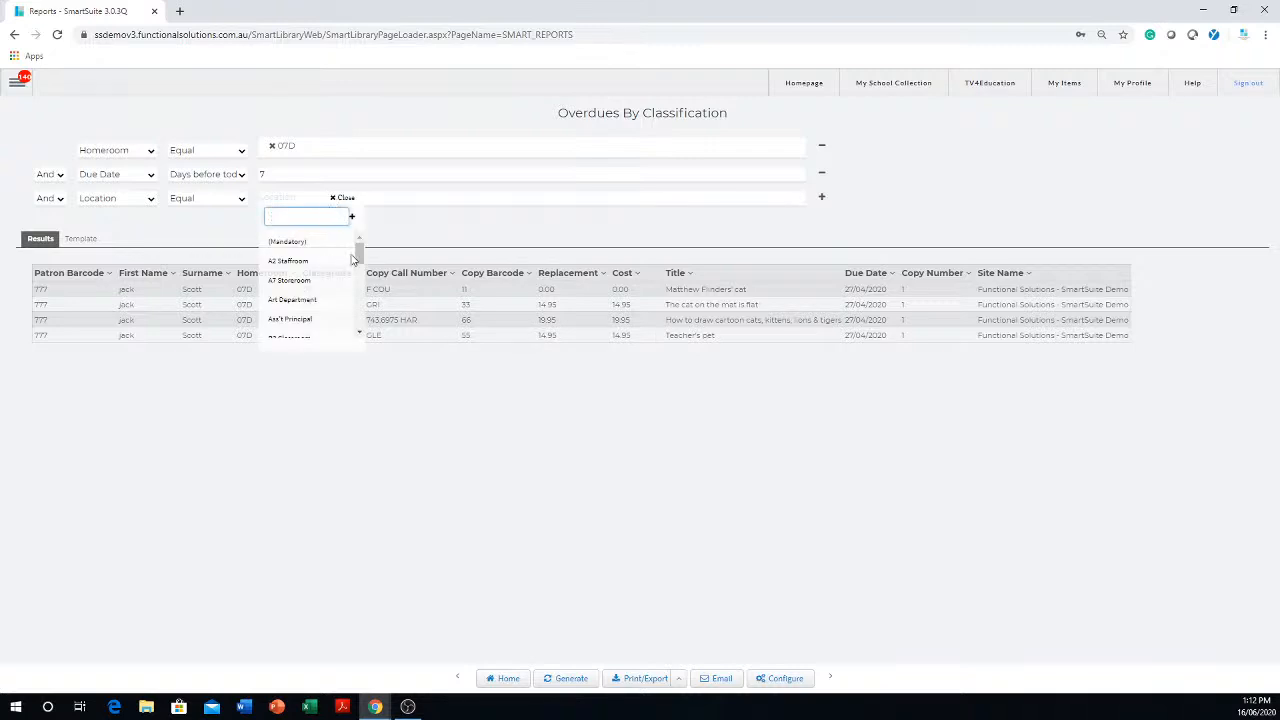
pyautogui.scroll(-1, 318, 288)
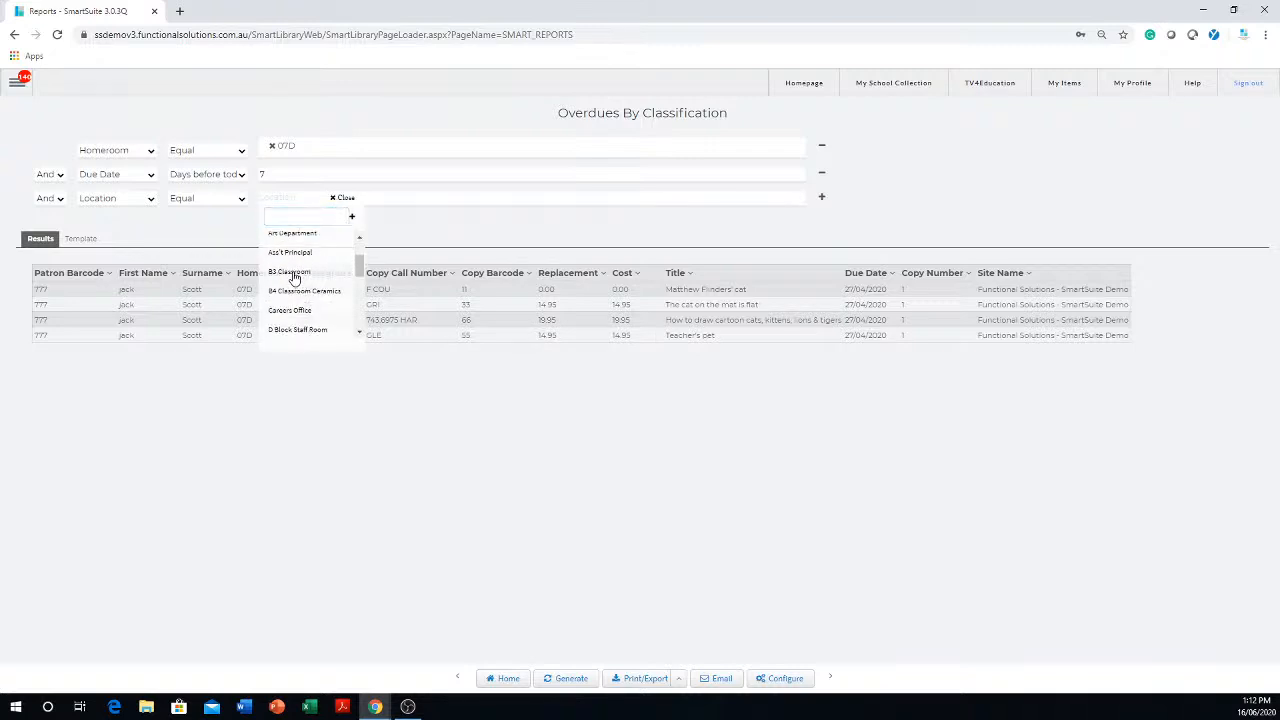
pyautogui.click(294, 274)
pyautogui.click(404, 485)
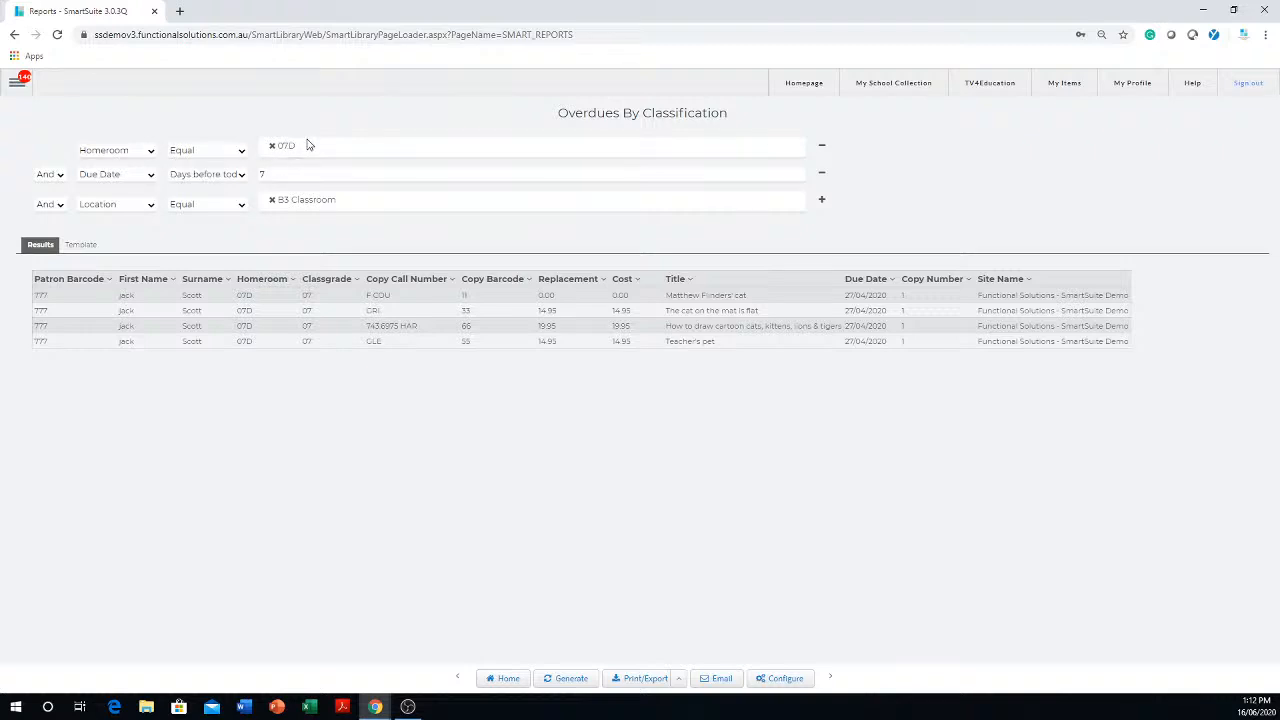
# - Set the Due Date filter to 0 days before today
pyautogui.click(278, 173)
pyautogui.write('0')
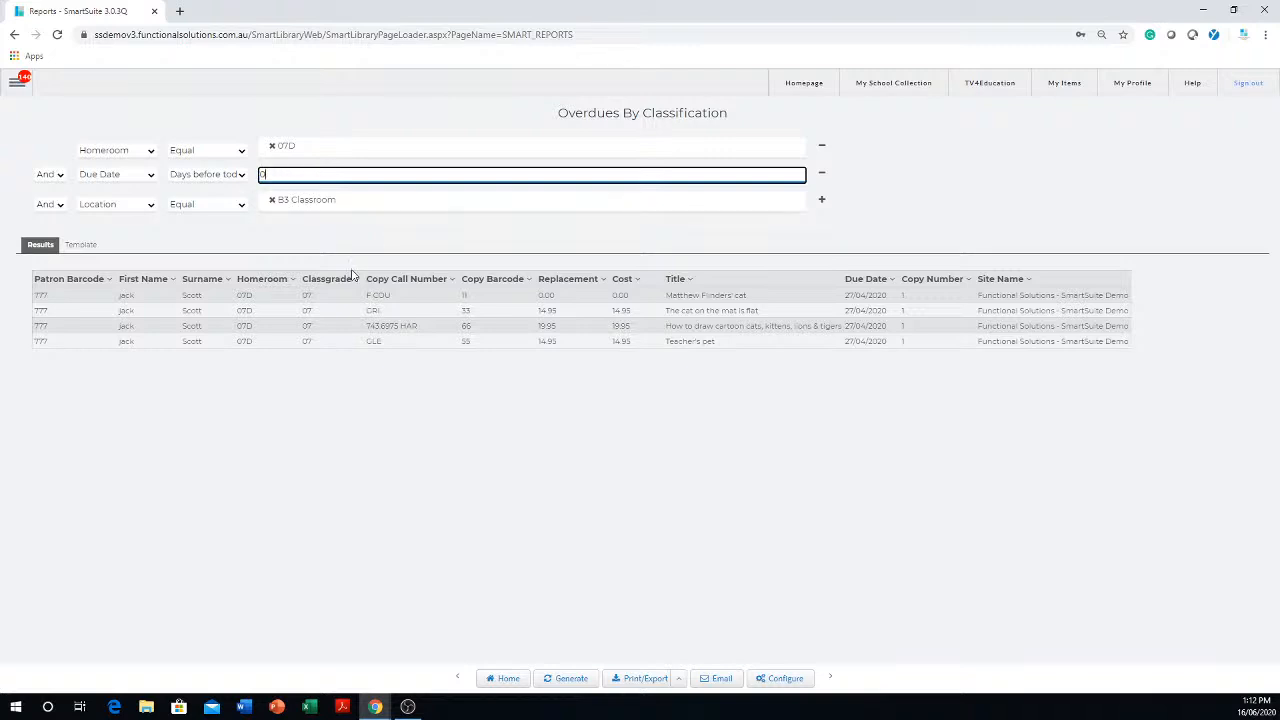
pyautogui.click(203, 247)
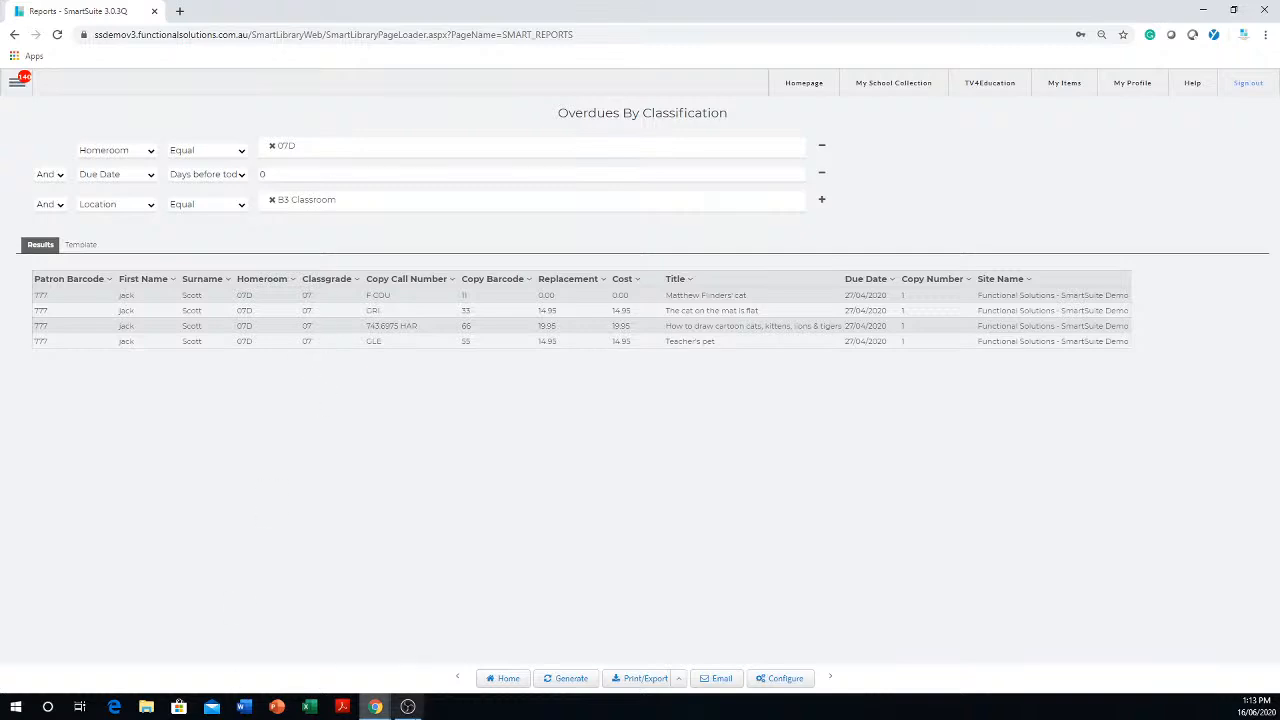
# - Return to the saved report list and duplicate the Overdues By Classification report
pyautogui.click(507, 679)
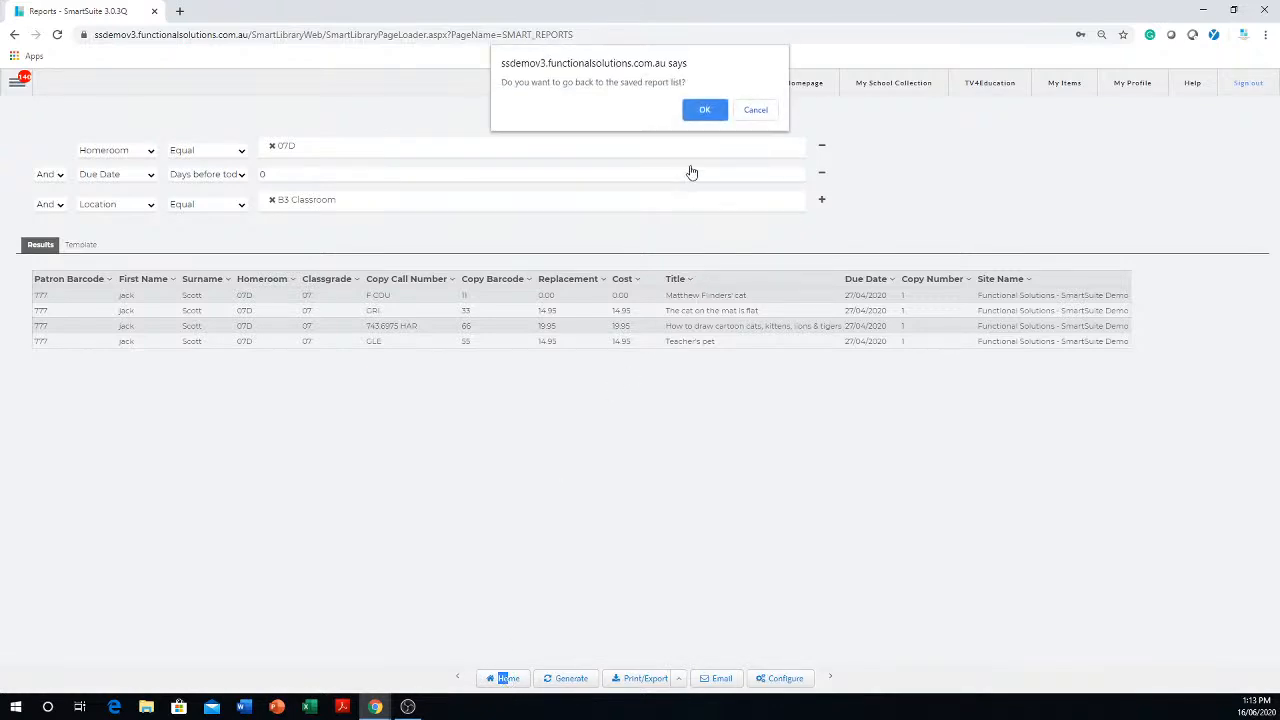
pyautogui.click(705, 110)
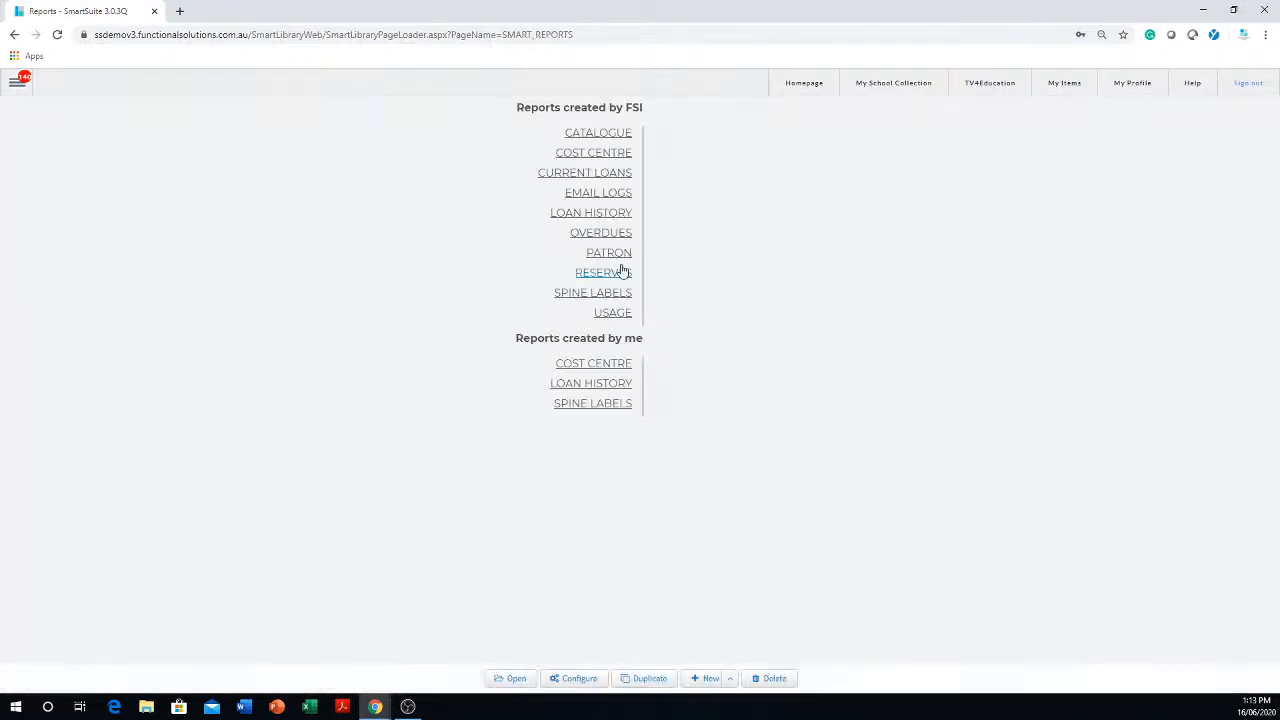
pyautogui.click(609, 237)
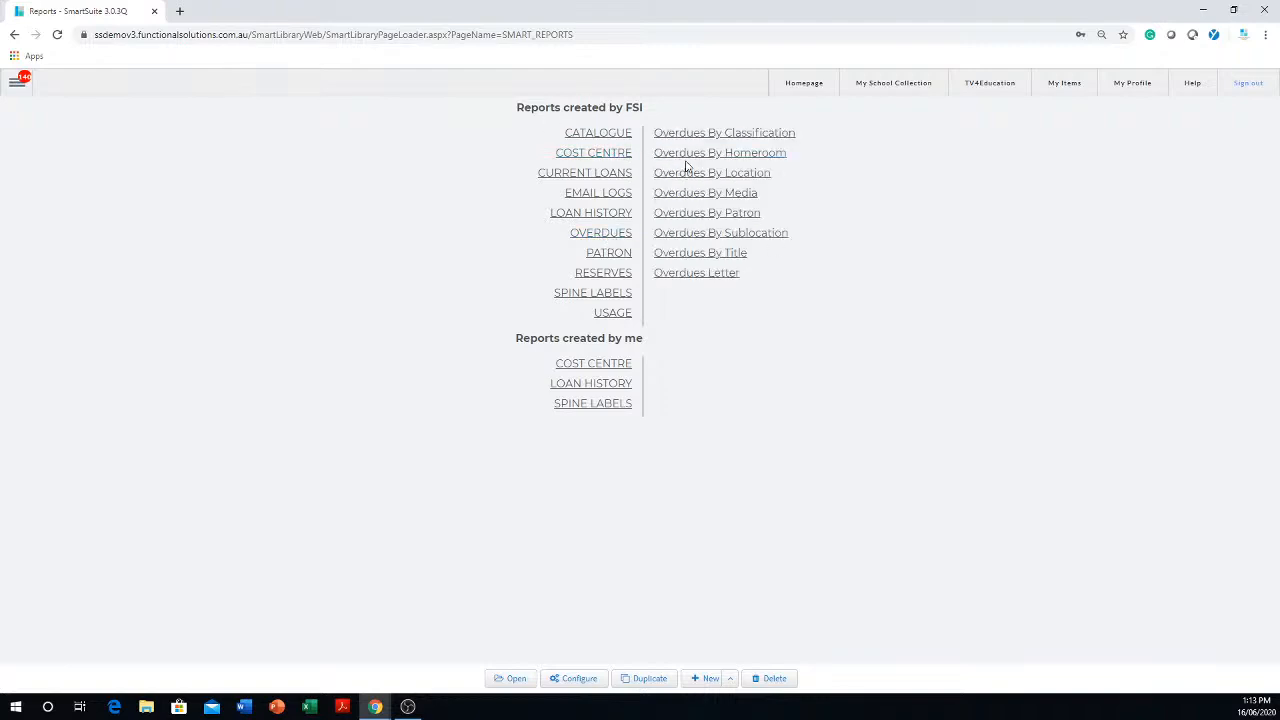
pyautogui.click(751, 139)
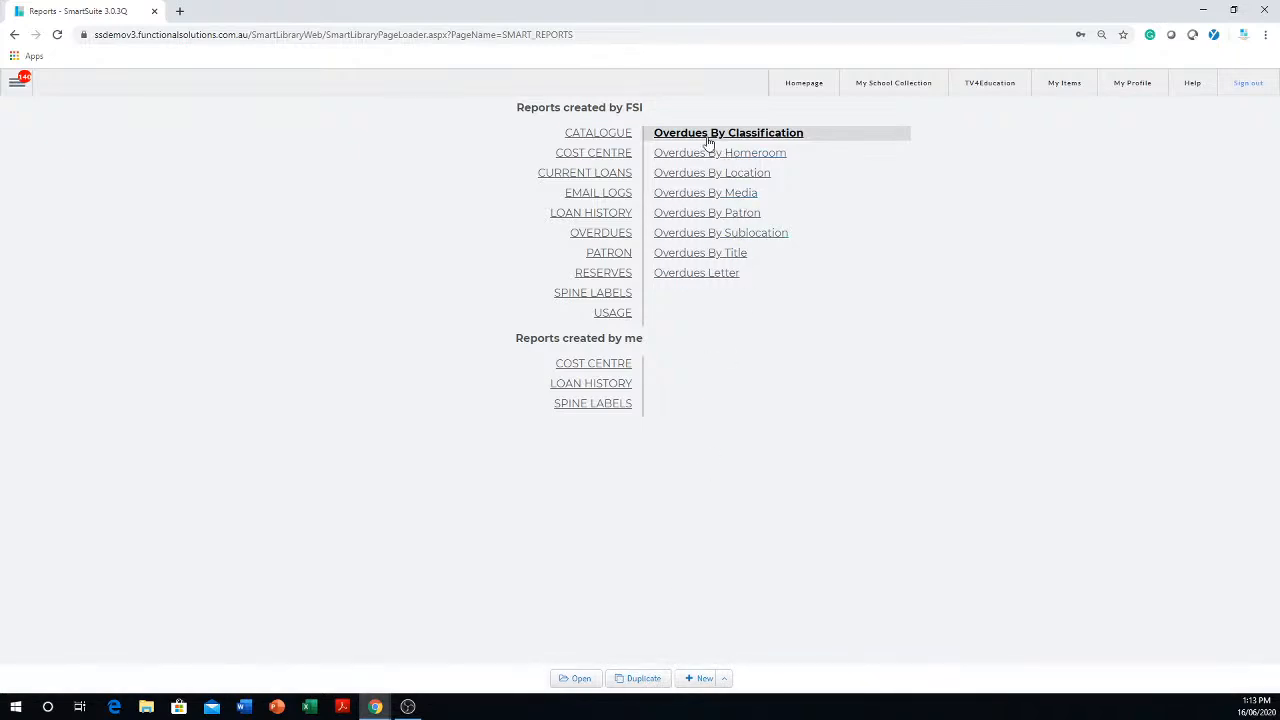
pyautogui.click(641, 680)
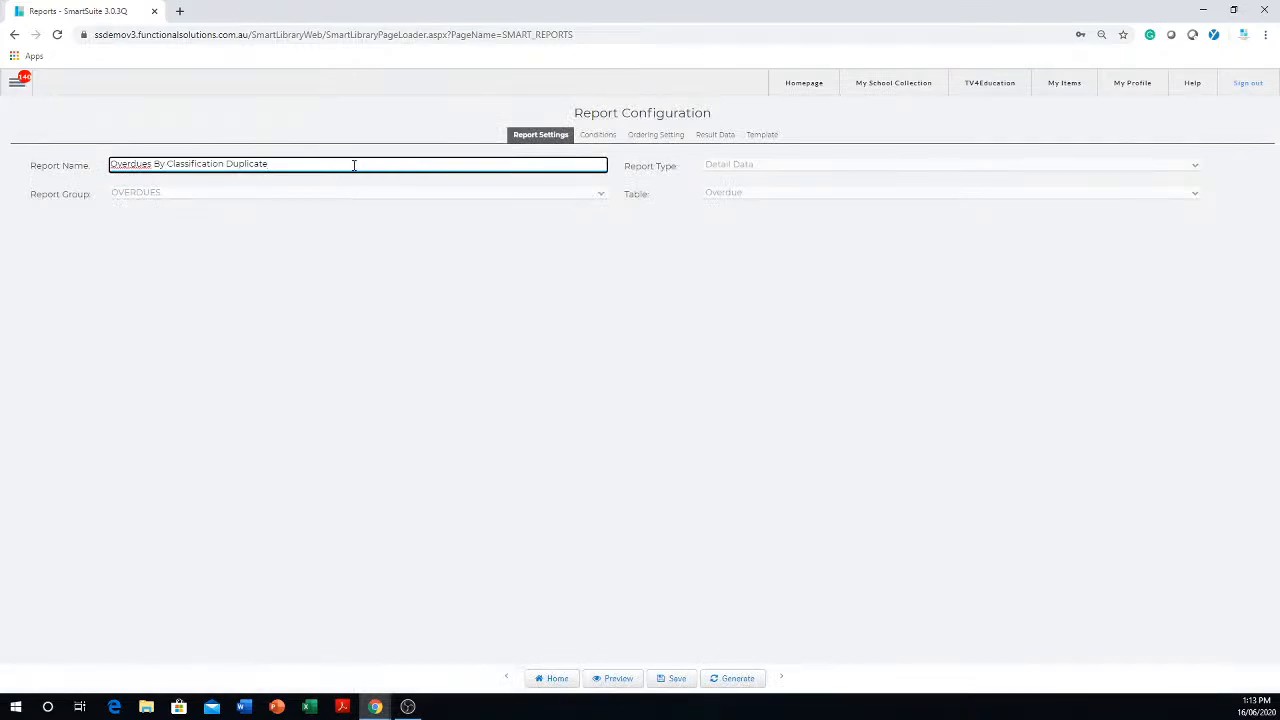
# - Rename the duplicated report to "Overdue Homeroom for a location" and save it
pyautogui.moveTo(354, 165); pyautogui.dragTo(28, 174)
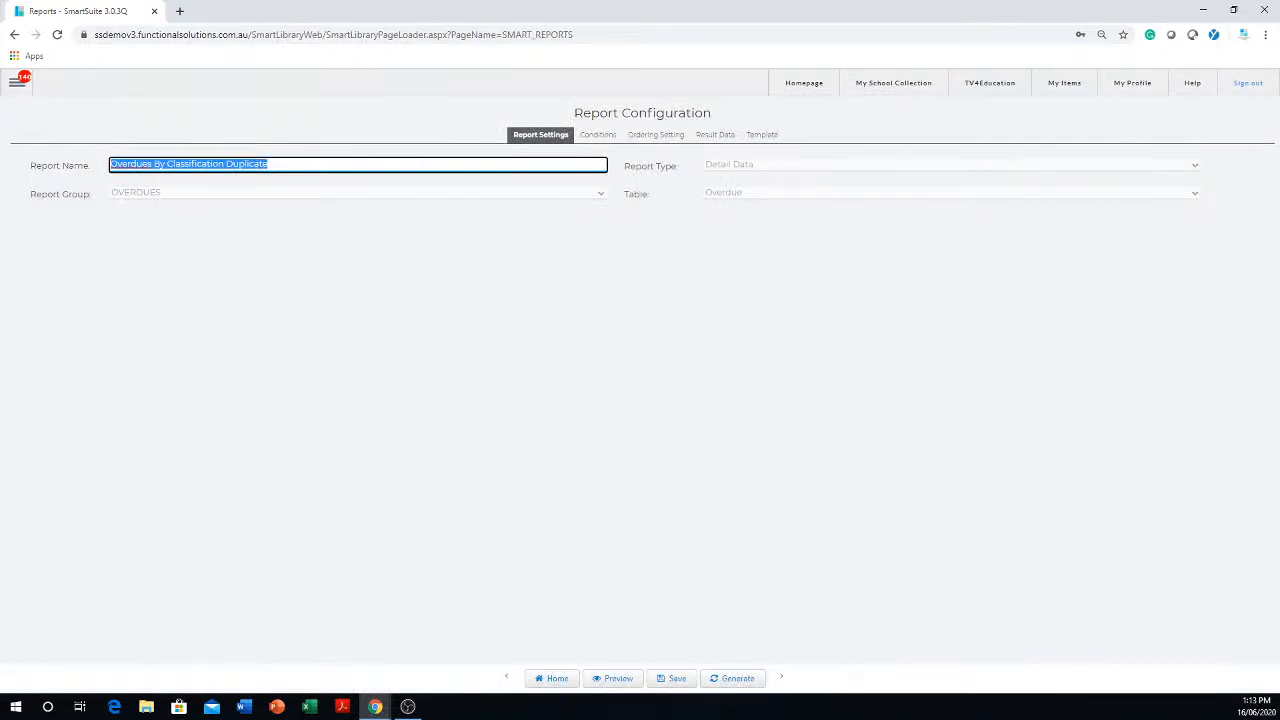
pyautogui.write('Overdeu BY Homeroom for a location')
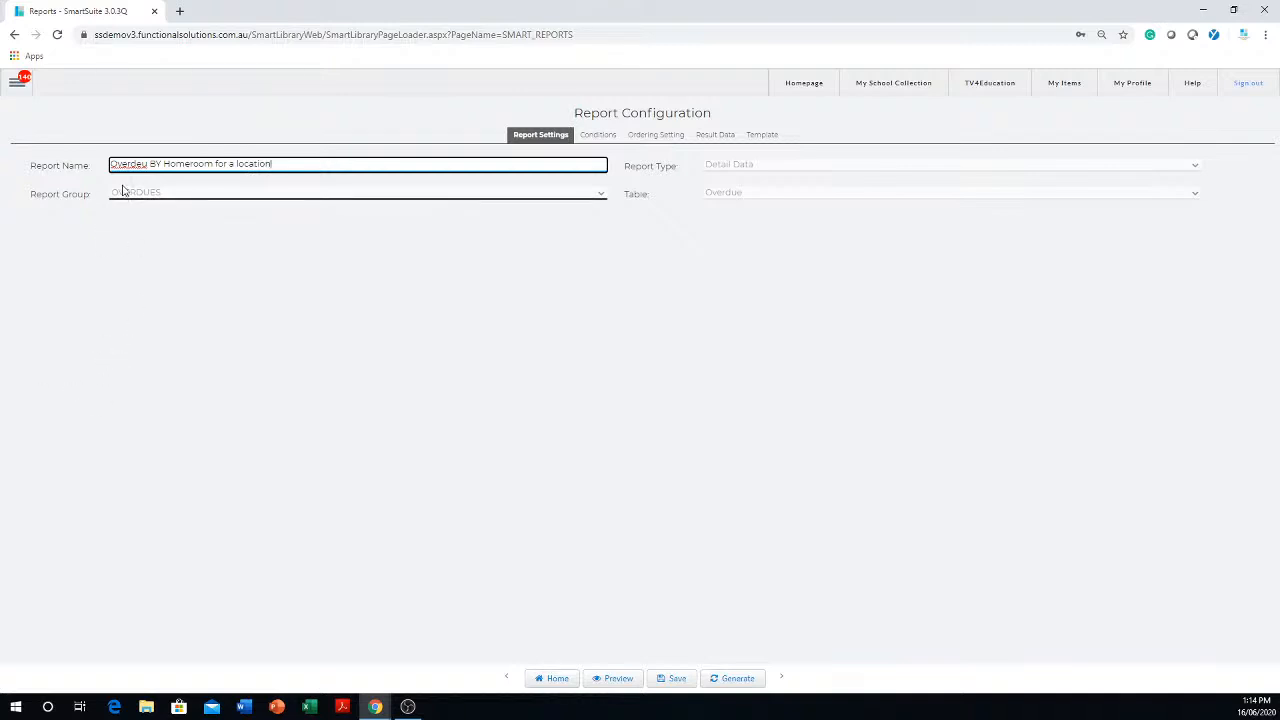
pyautogui.moveTo(140, 165); pyautogui.dragTo(152, 165)
pyautogui.press('BackSpace')
pyautogui.write('ue')
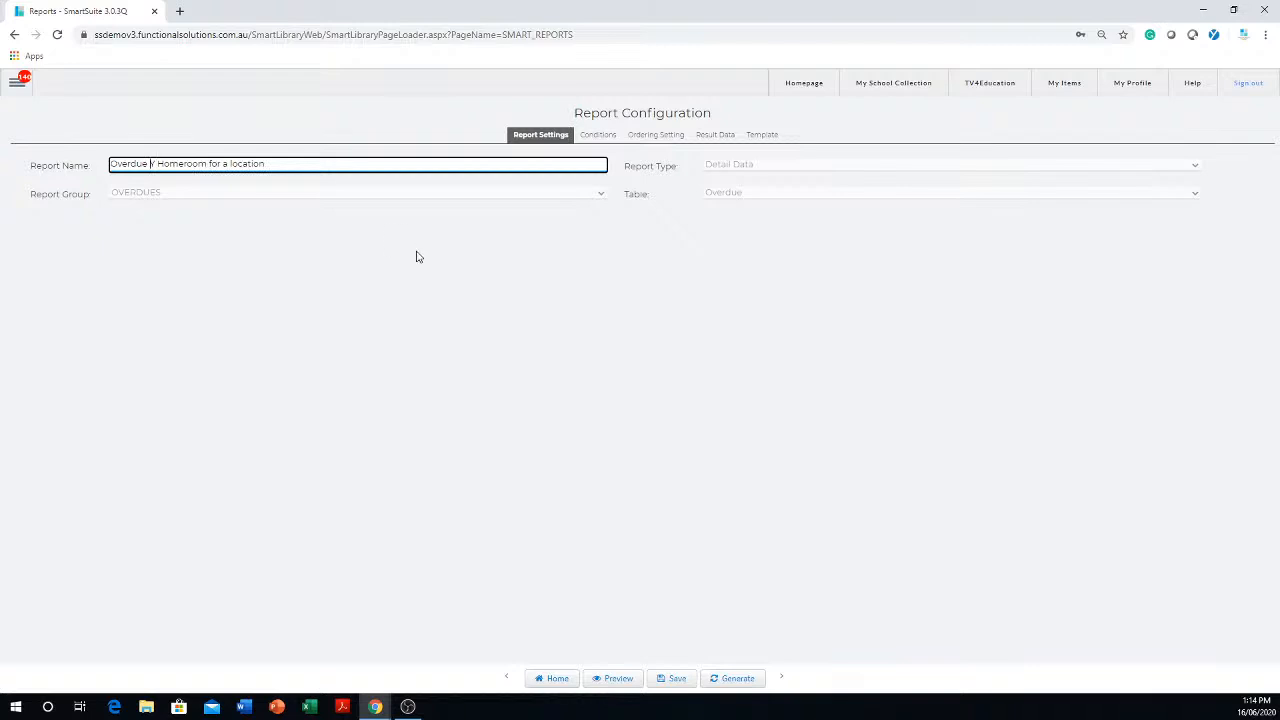
pyautogui.press('BackSpace')
pyautogui.click(676, 680)
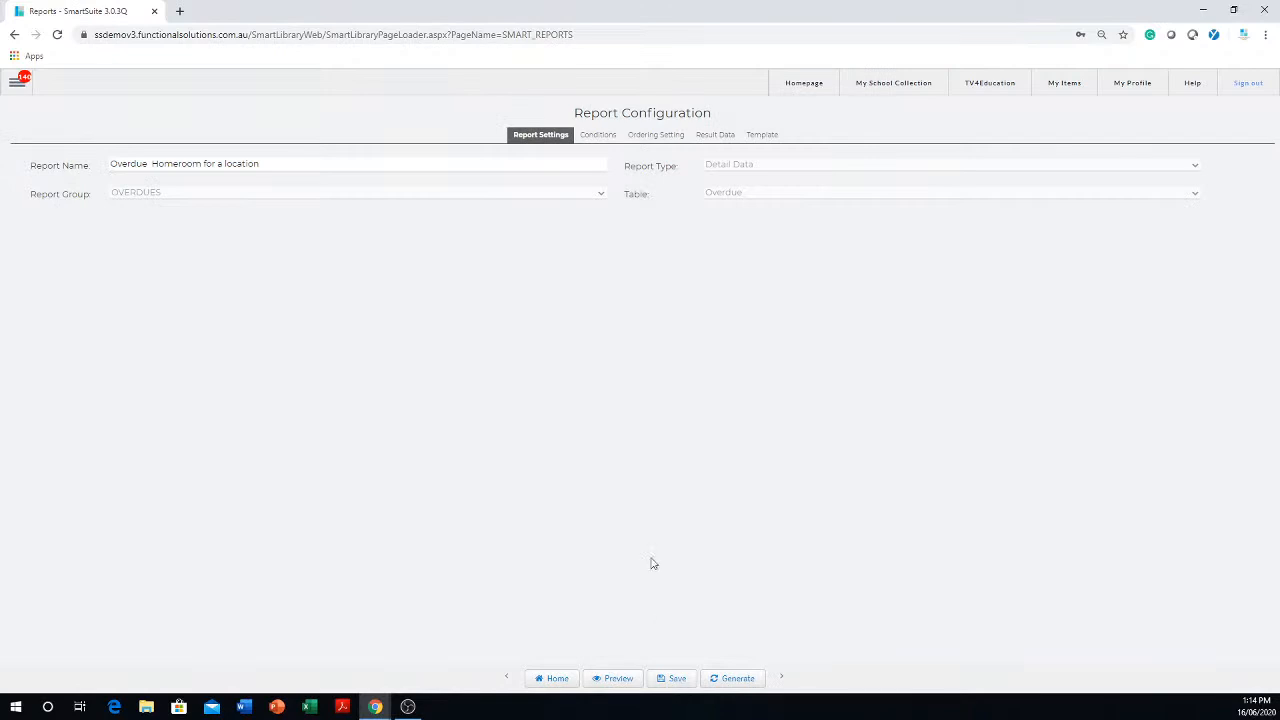
# - Go back to the saved report list and open "Overdue Homeroom for a location" from the self-created overdues reports
pyautogui.click(557, 680)
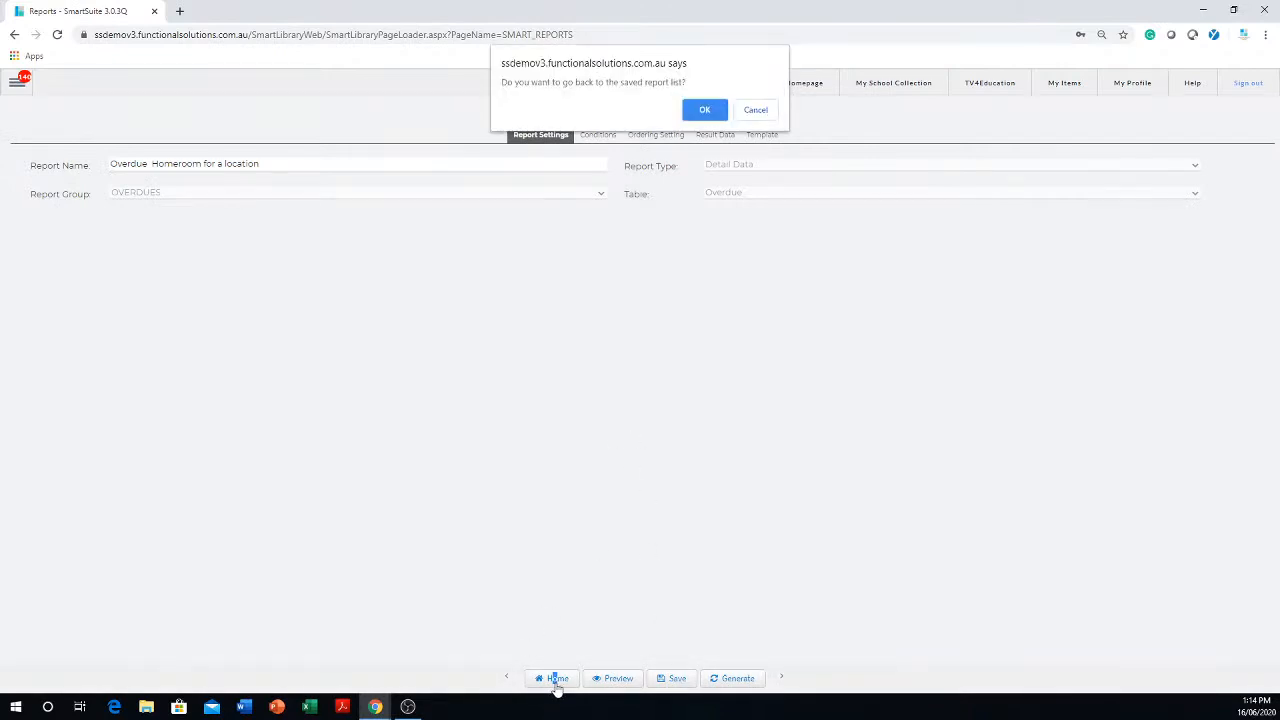
pyautogui.click(697, 110)
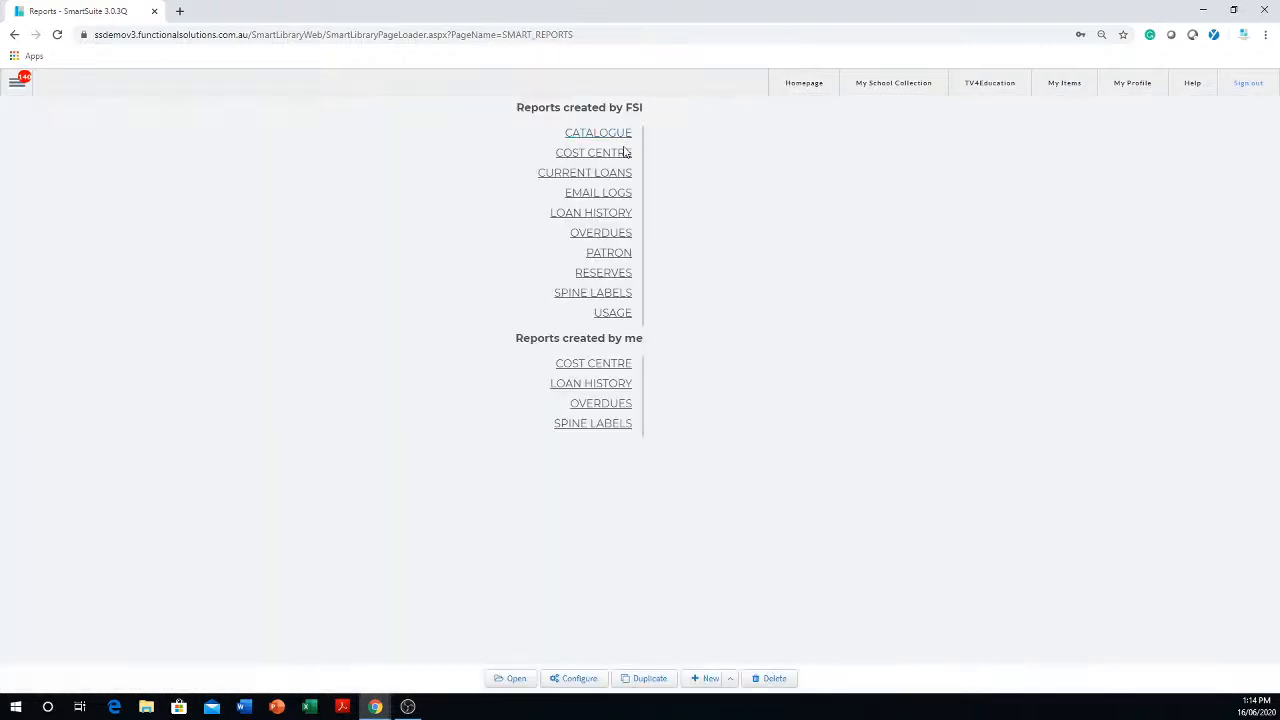
pyautogui.click(600, 236)
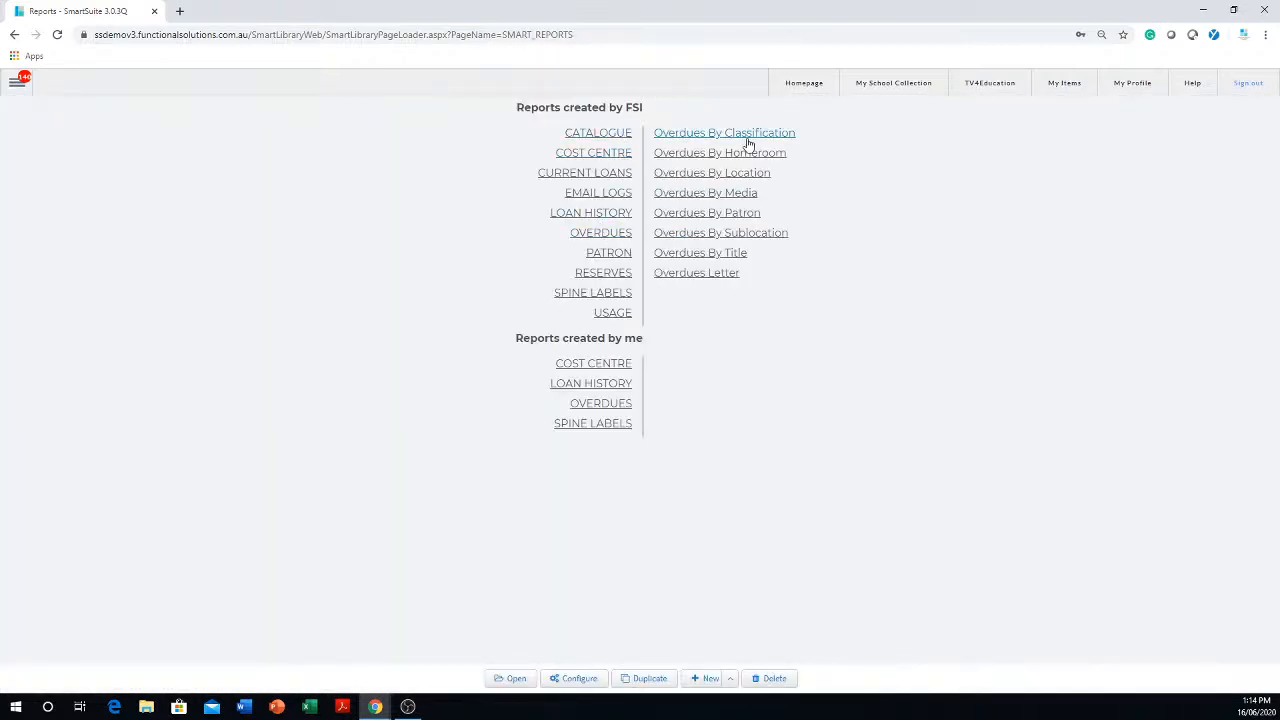
pyautogui.click(599, 406)
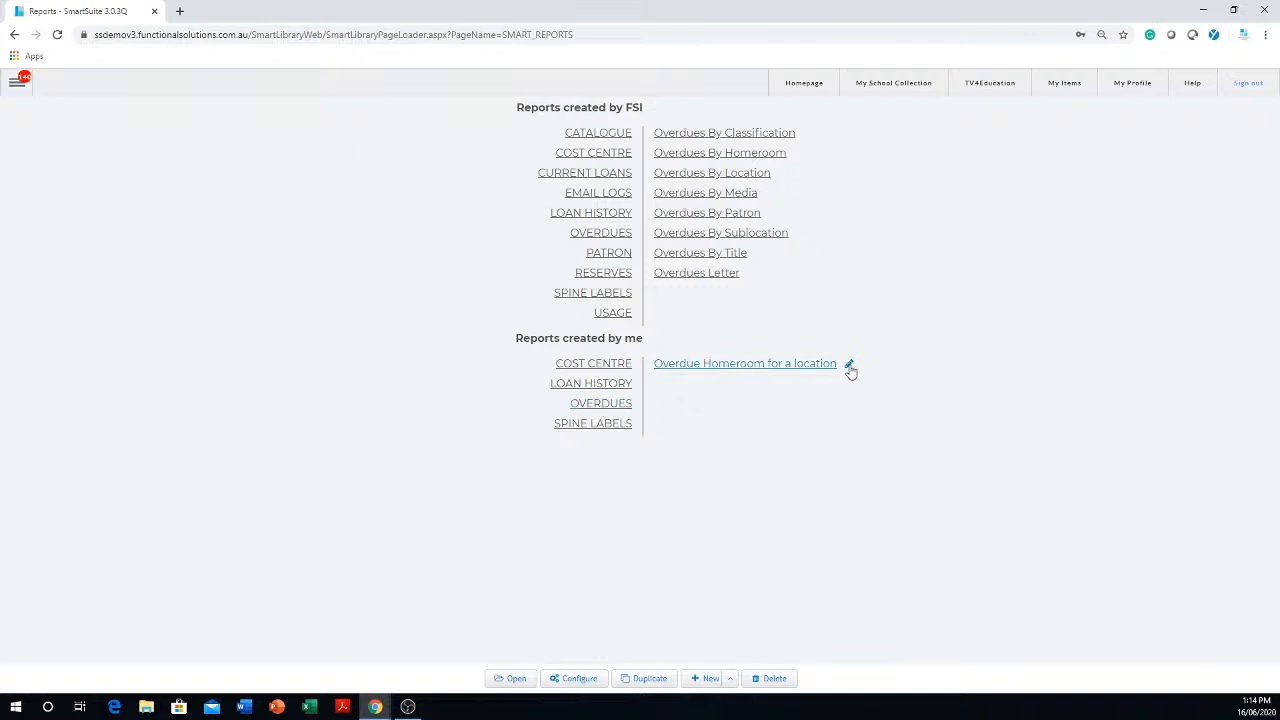
pyautogui.click(743, 366)
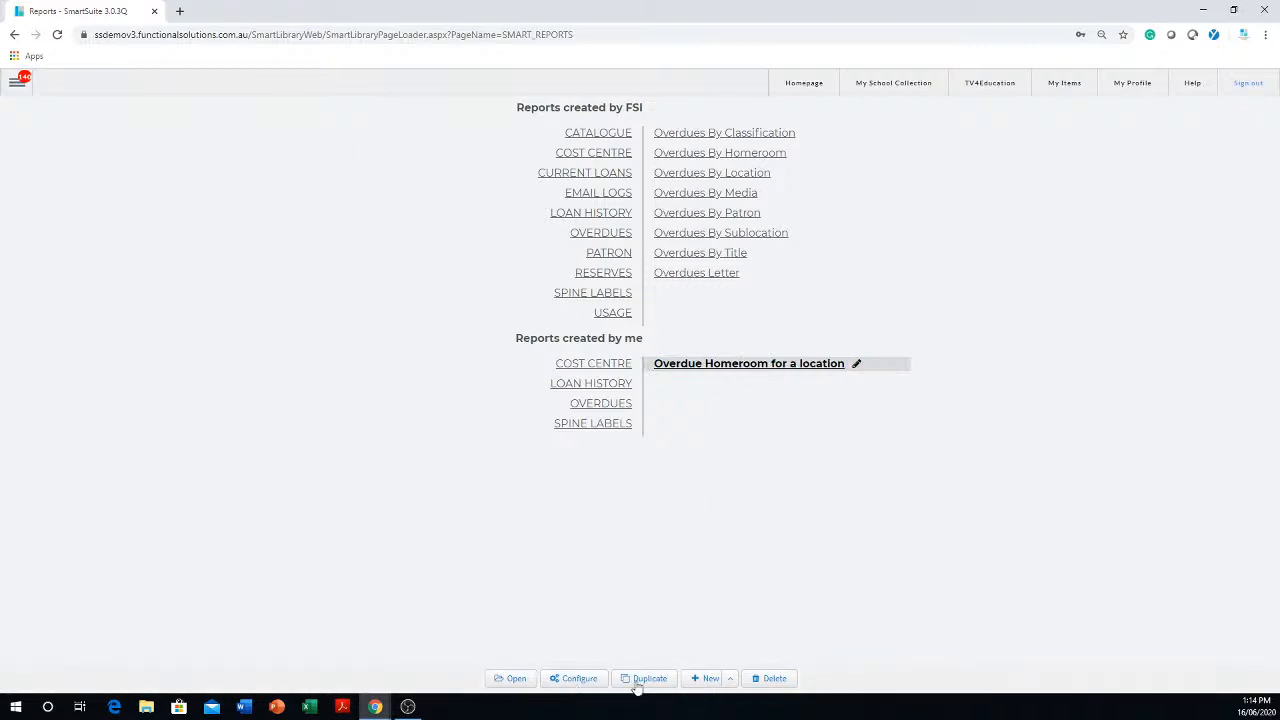
pyautogui.click(514, 679)
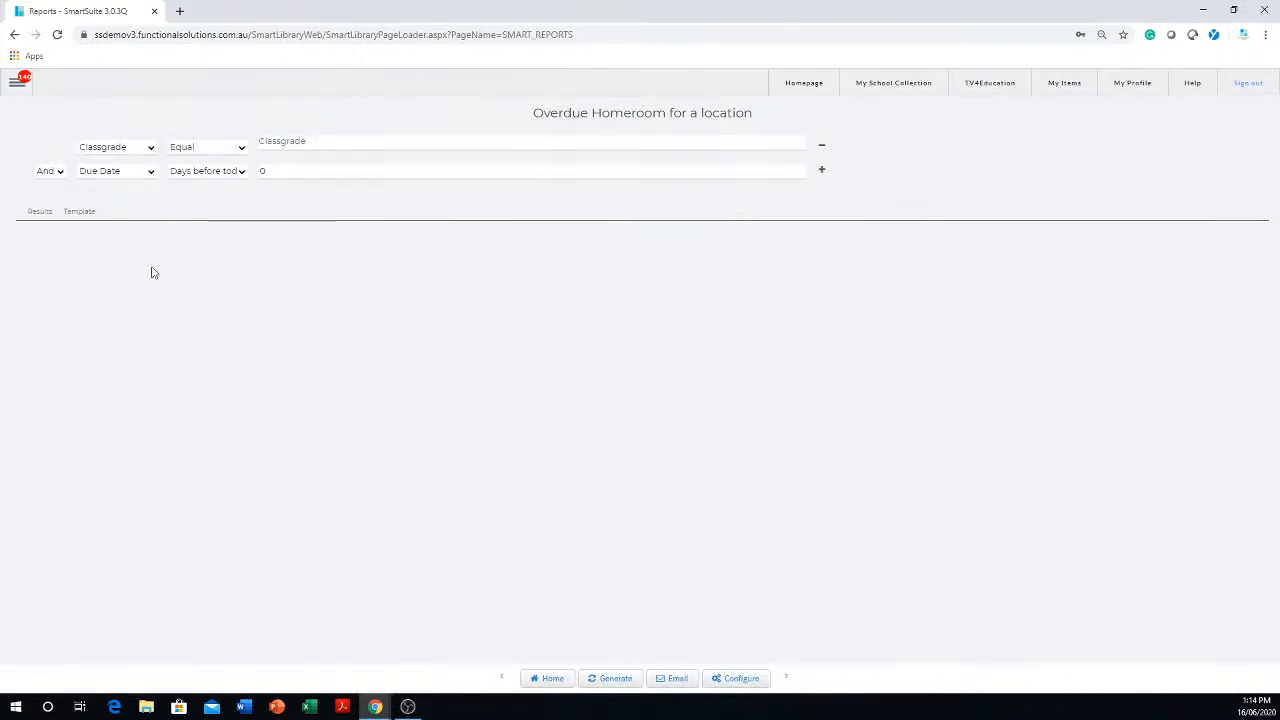
# - Open the report's configuration and change its first condition field from Classgrade to Homeroom
pyautogui.click(741, 679)
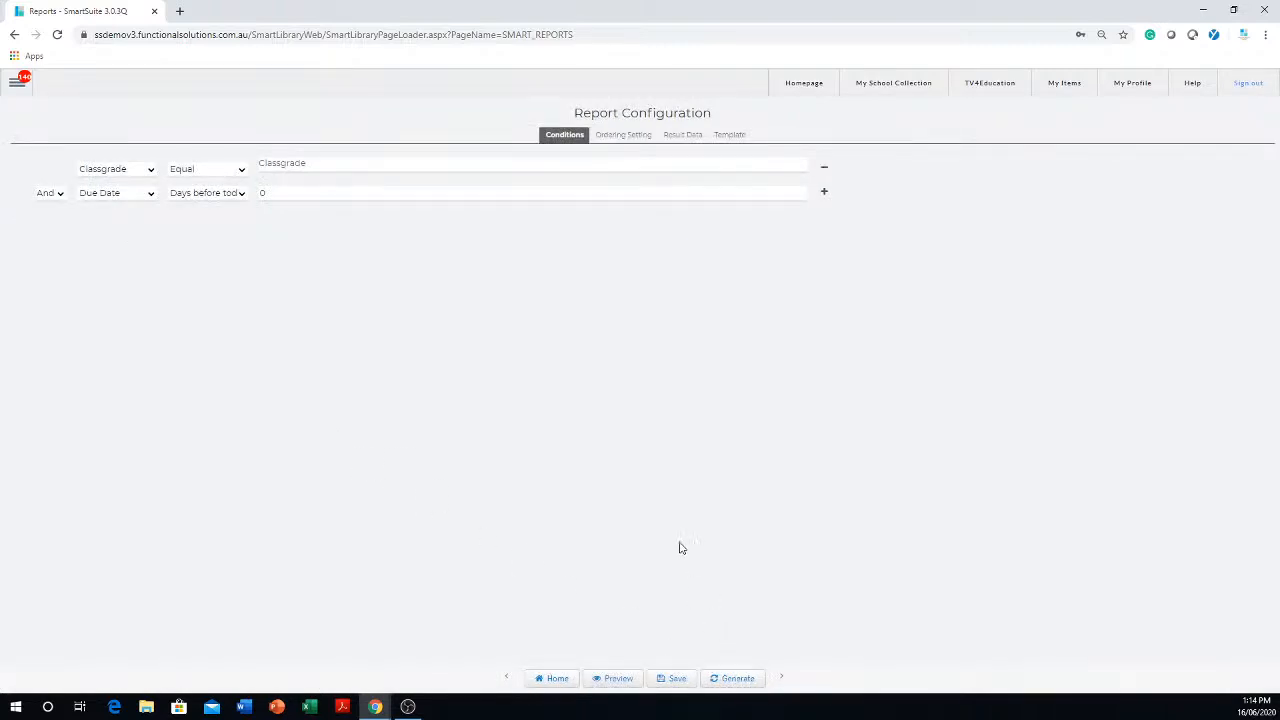
pyautogui.click(150, 170)
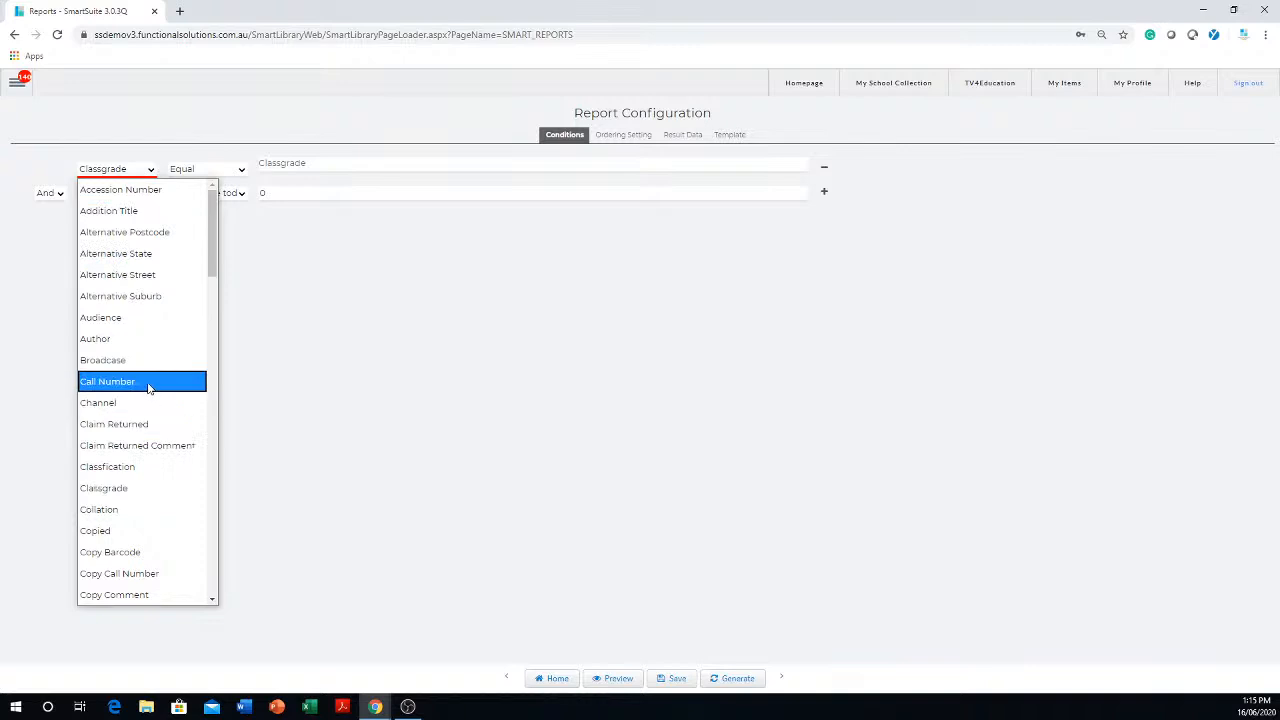
pyautogui.scroll(-4, 145, 382)
pyautogui.scroll(-2, 143, 380)
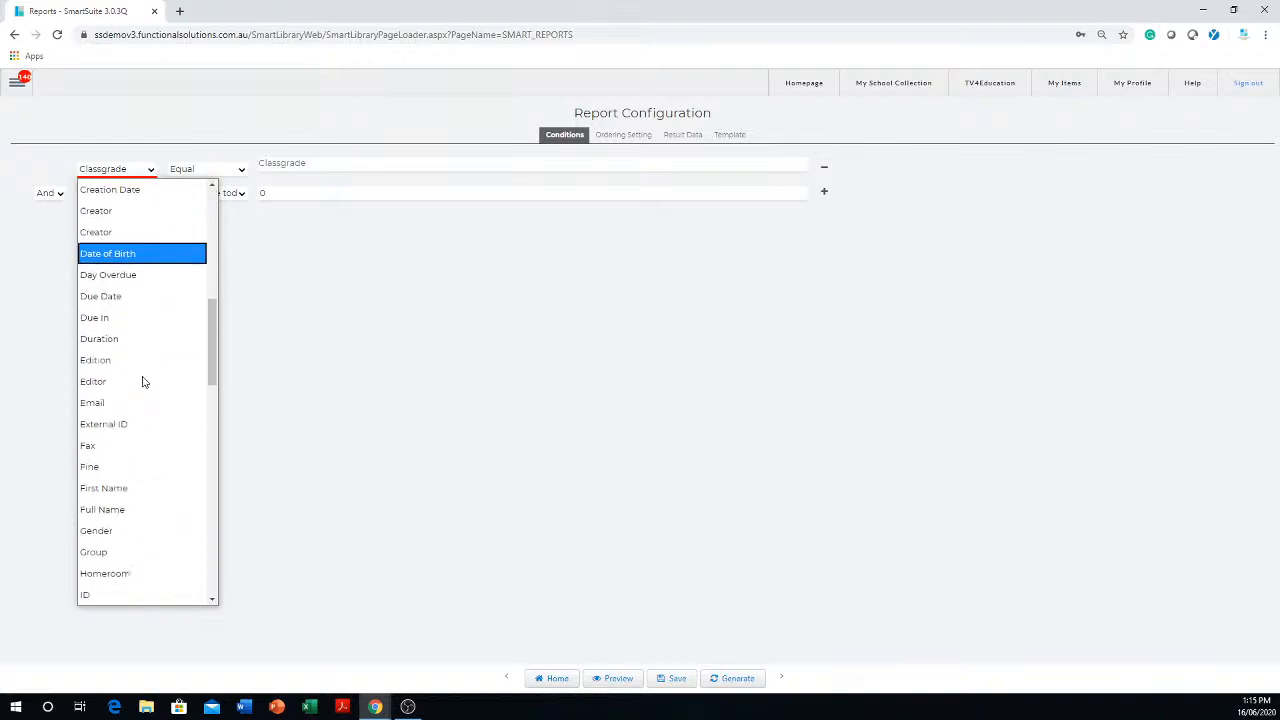
pyautogui.scroll(-1, 100, 595)
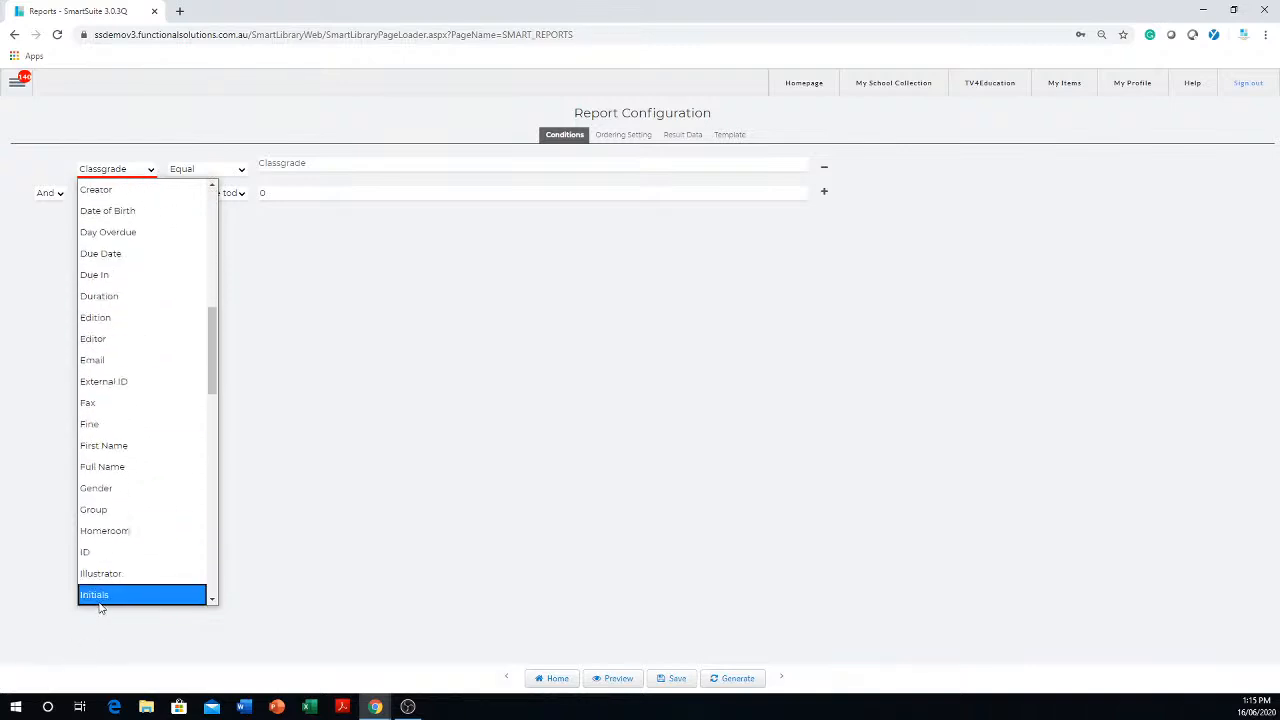
pyautogui.click(100, 531)
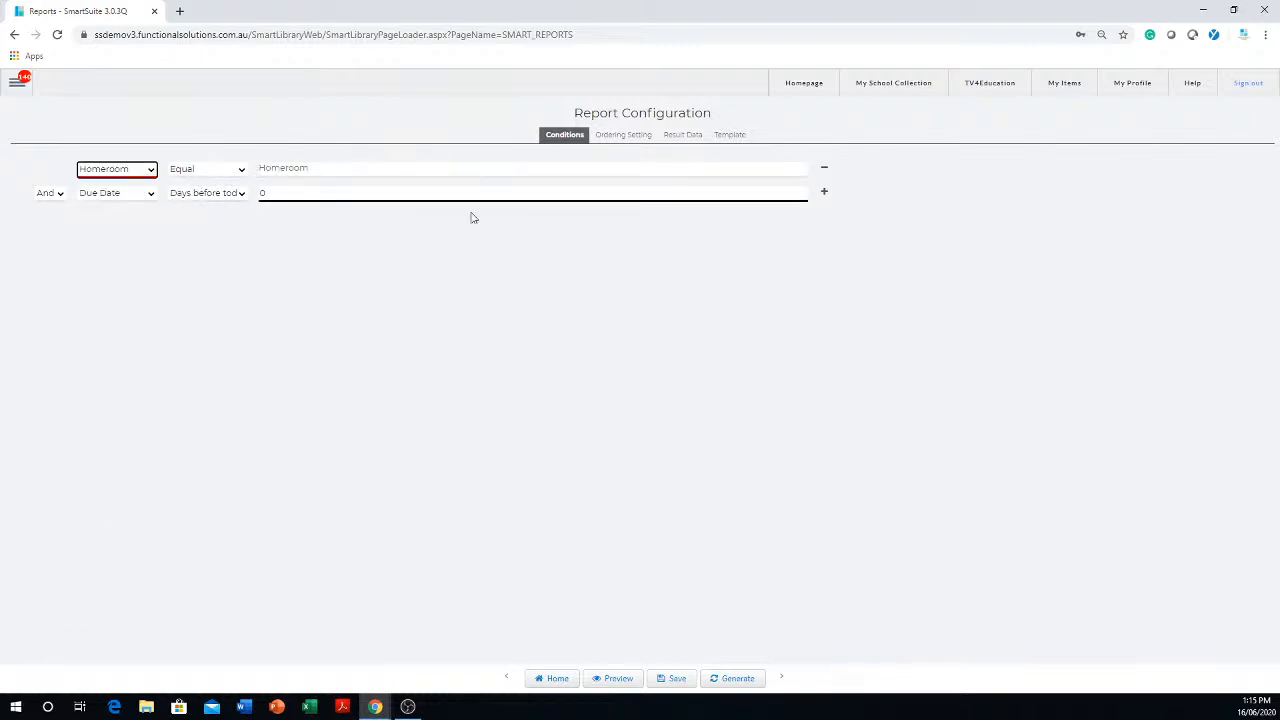
# - Add a third condition on Location to the report configuration
pyautogui.click(825, 194)
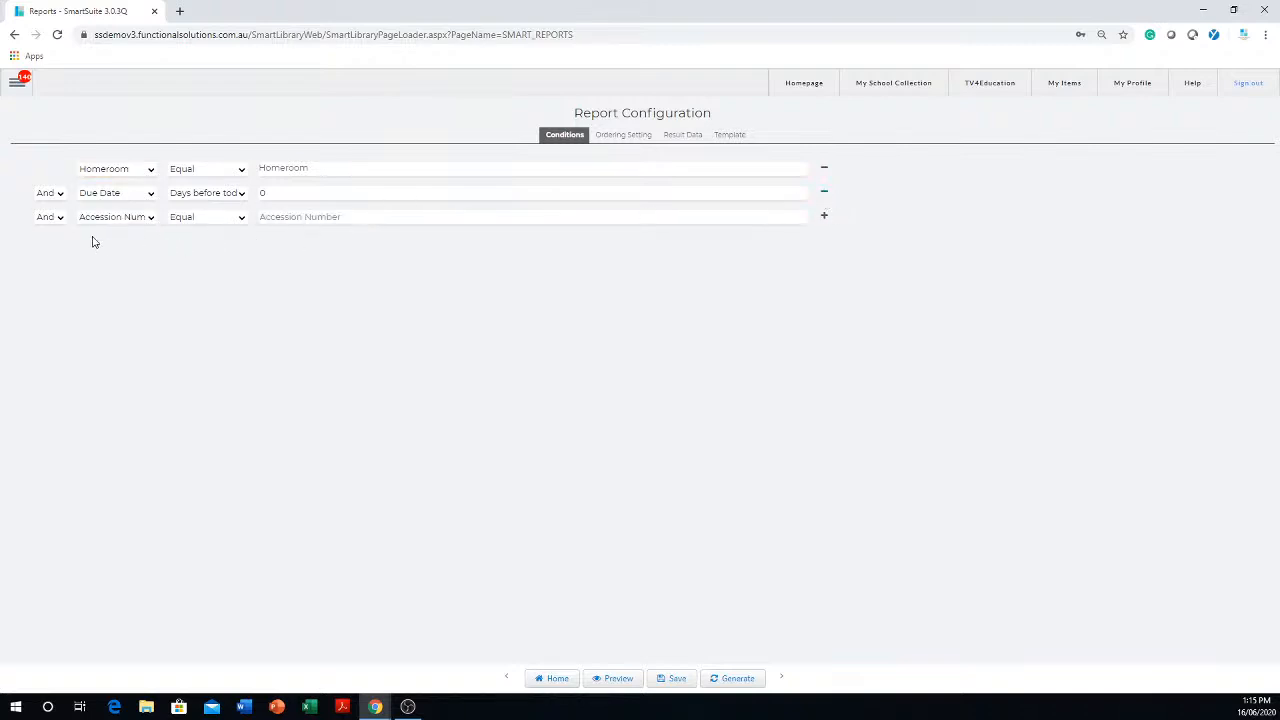
pyautogui.click(151, 217)
pyautogui.scroll(-10, 144, 387)
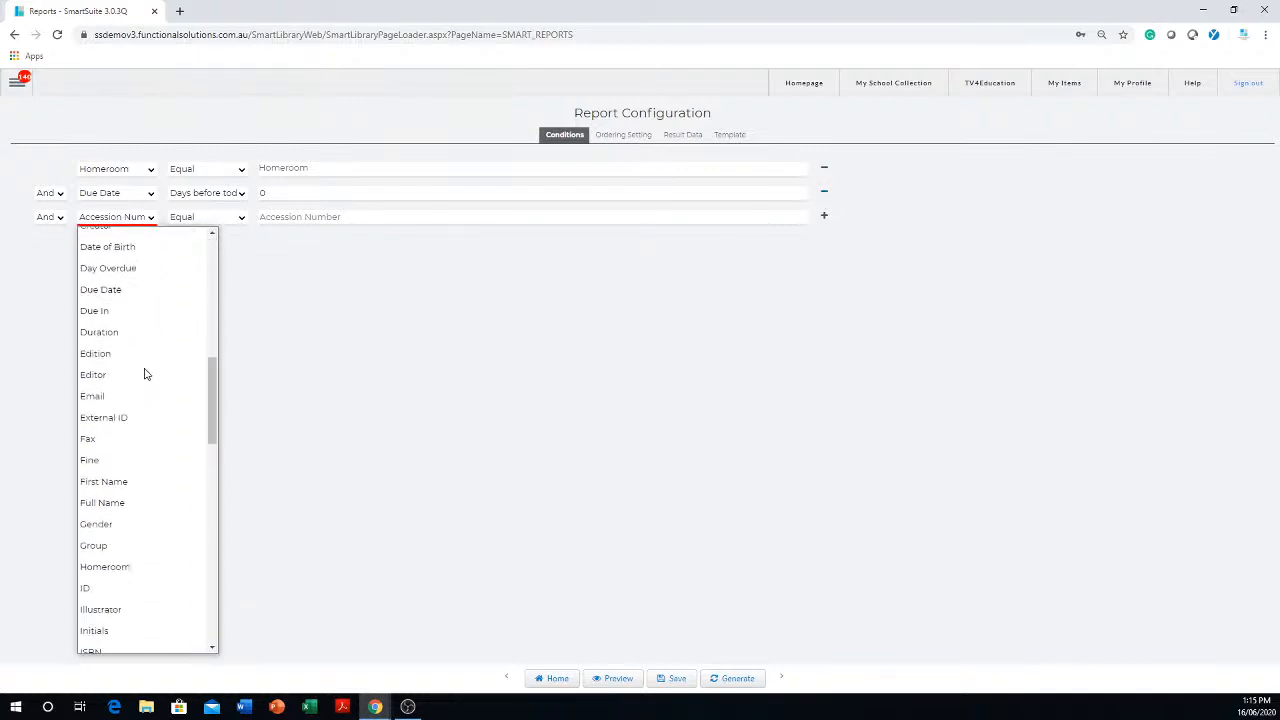
pyautogui.scroll(-3, 146, 369)
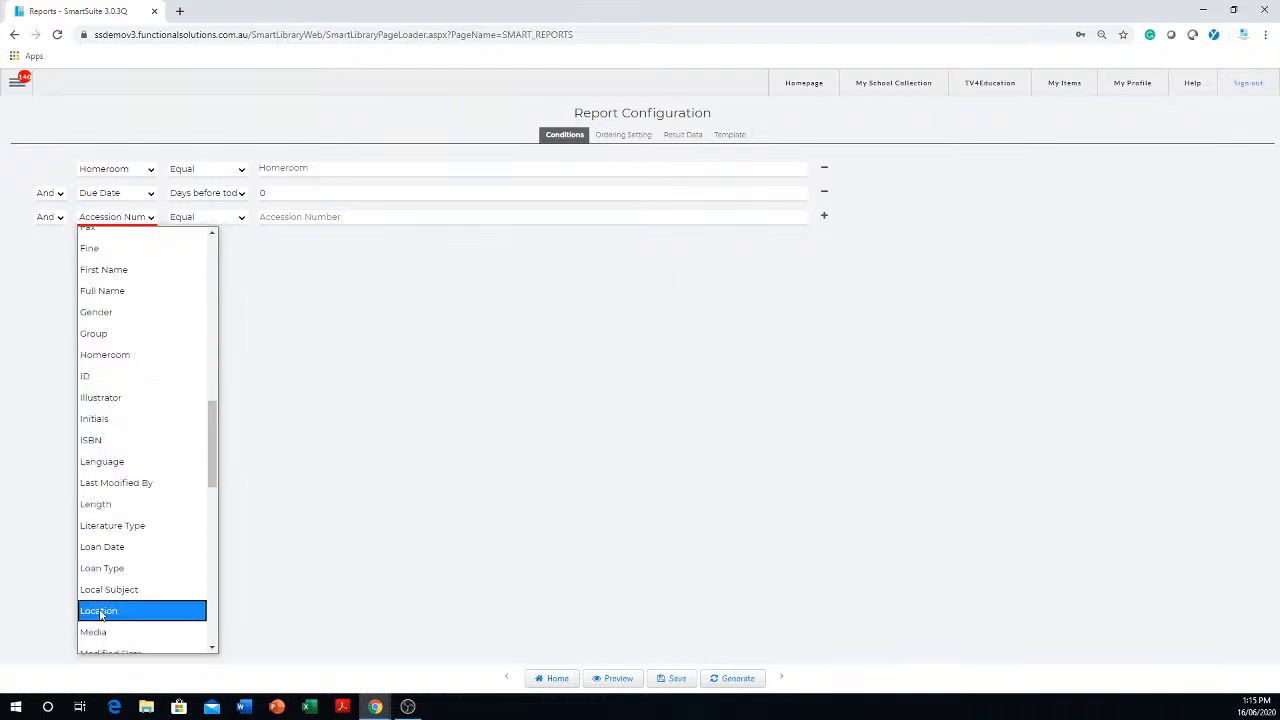
pyautogui.click(90, 612)
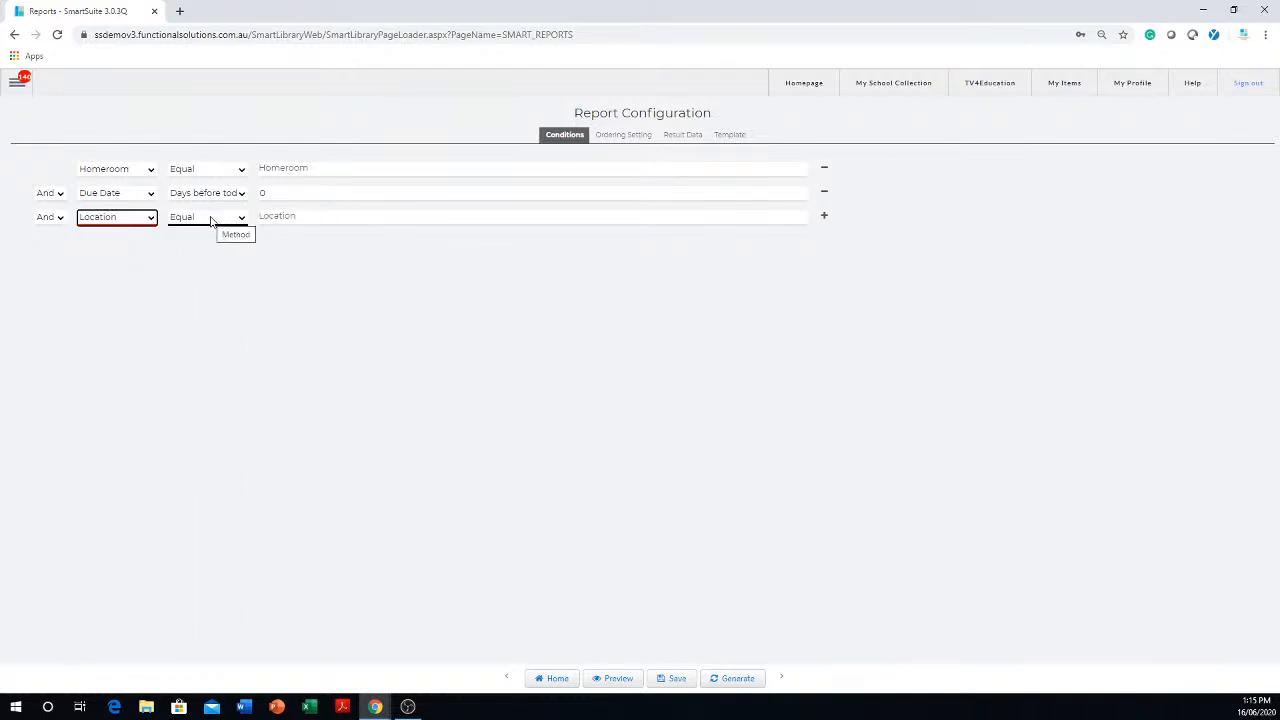
pyautogui.click(333, 217)
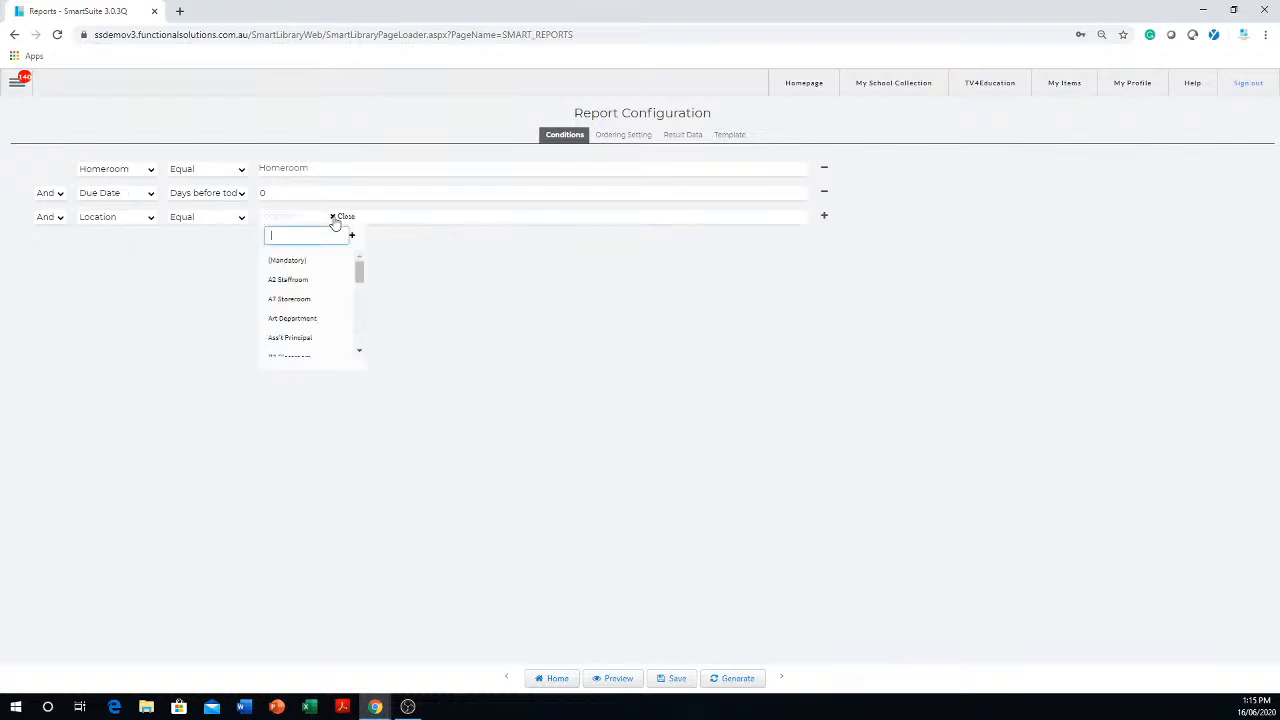
pyautogui.click(566, 317)
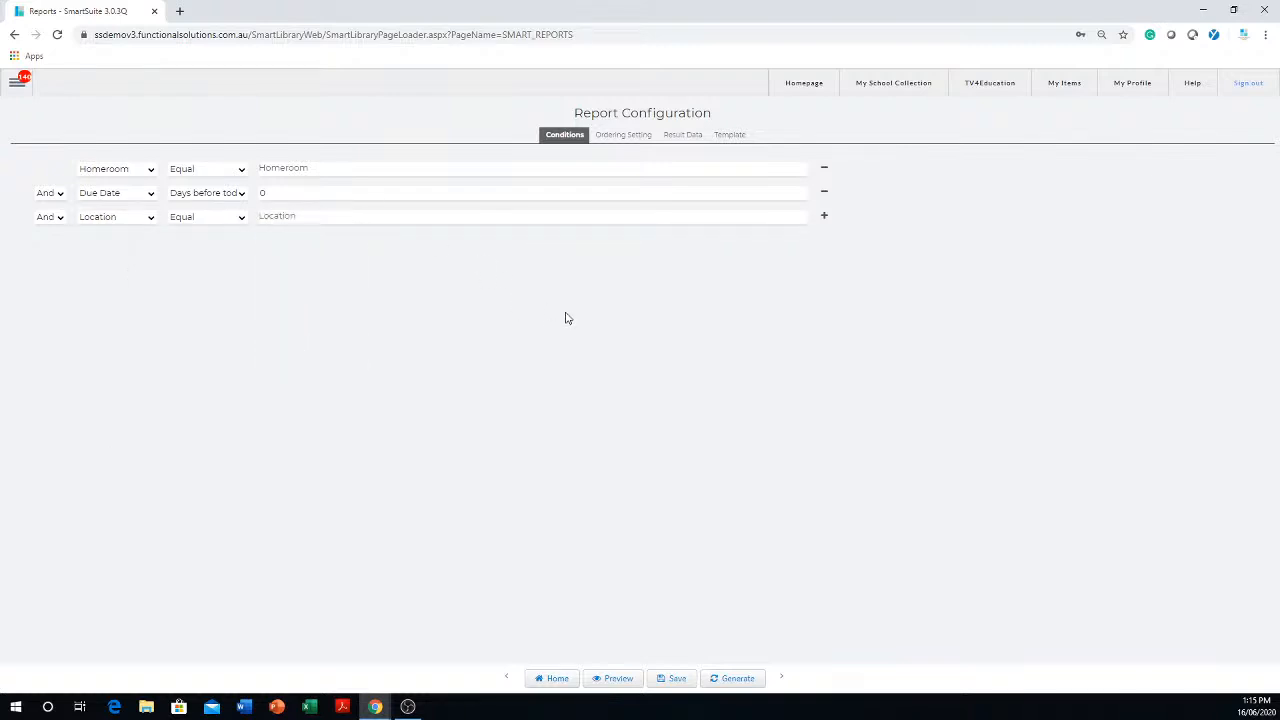
pyautogui.click(241, 218)
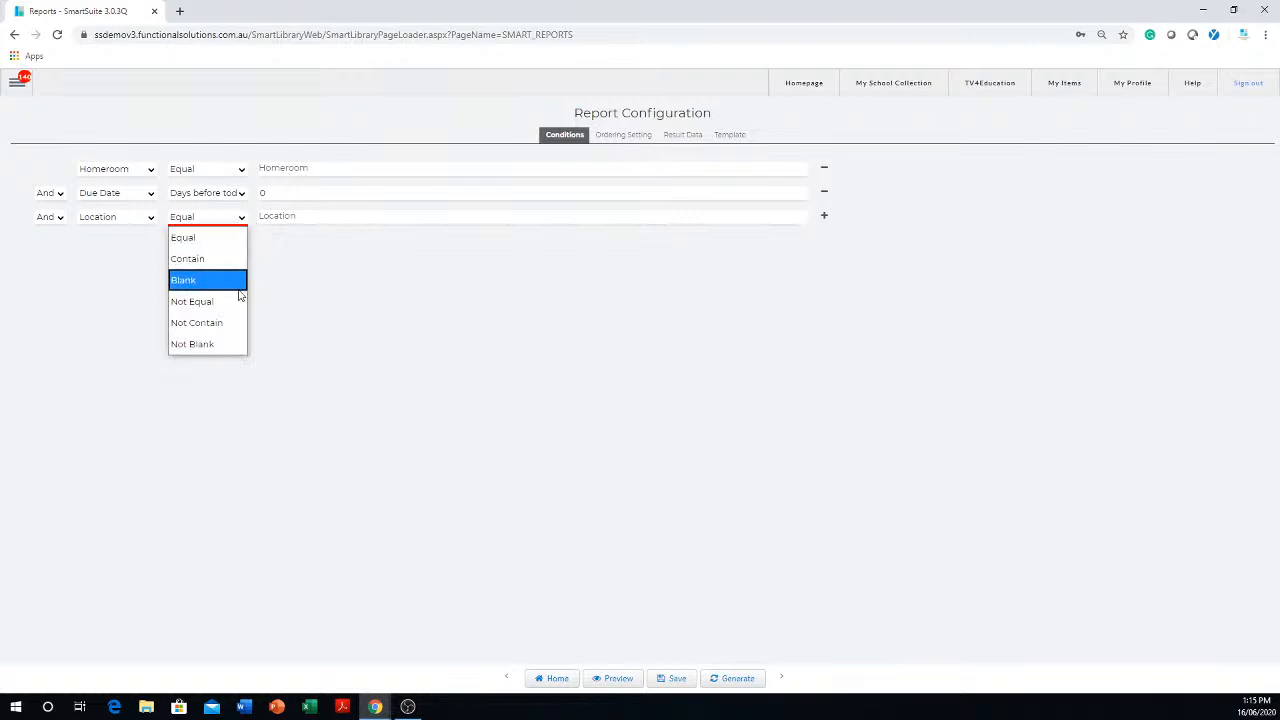
pyautogui.click(366, 217)
pyautogui.click(503, 311)
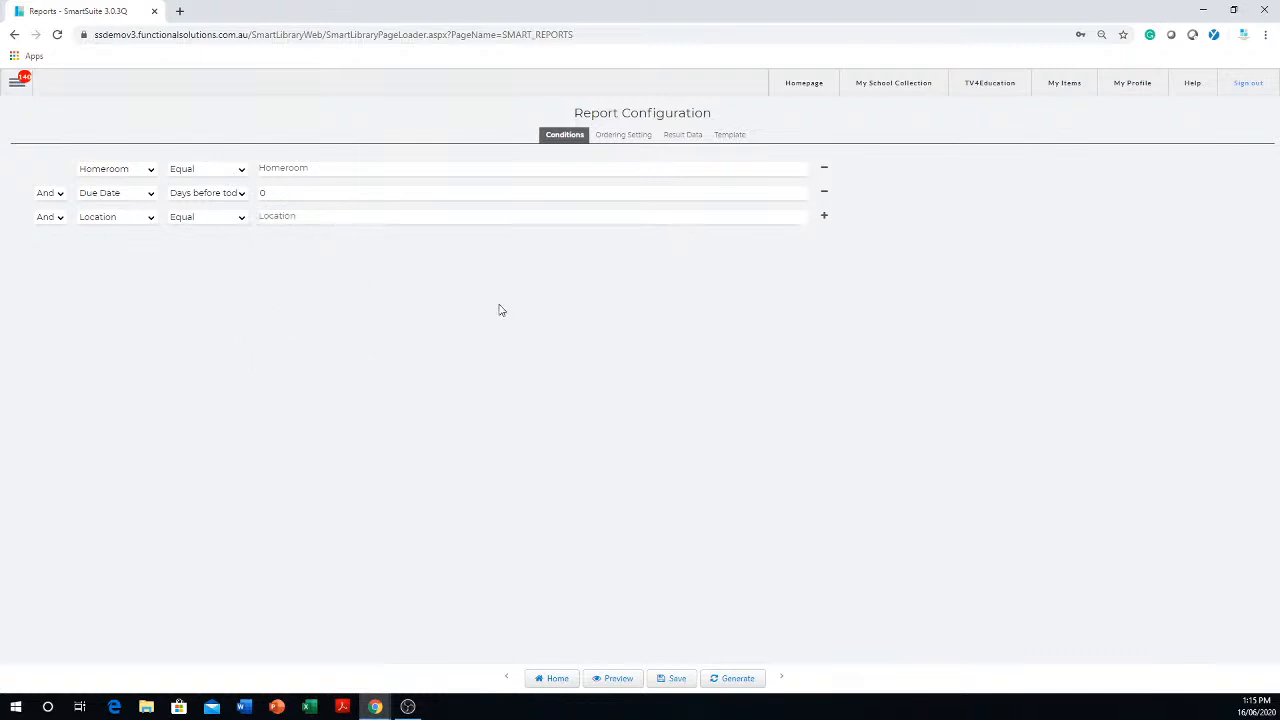
# - Save the report configuration and reopen "Overdue Homeroom for a location" from the self-created overdues reports
pyautogui.click(676, 680)
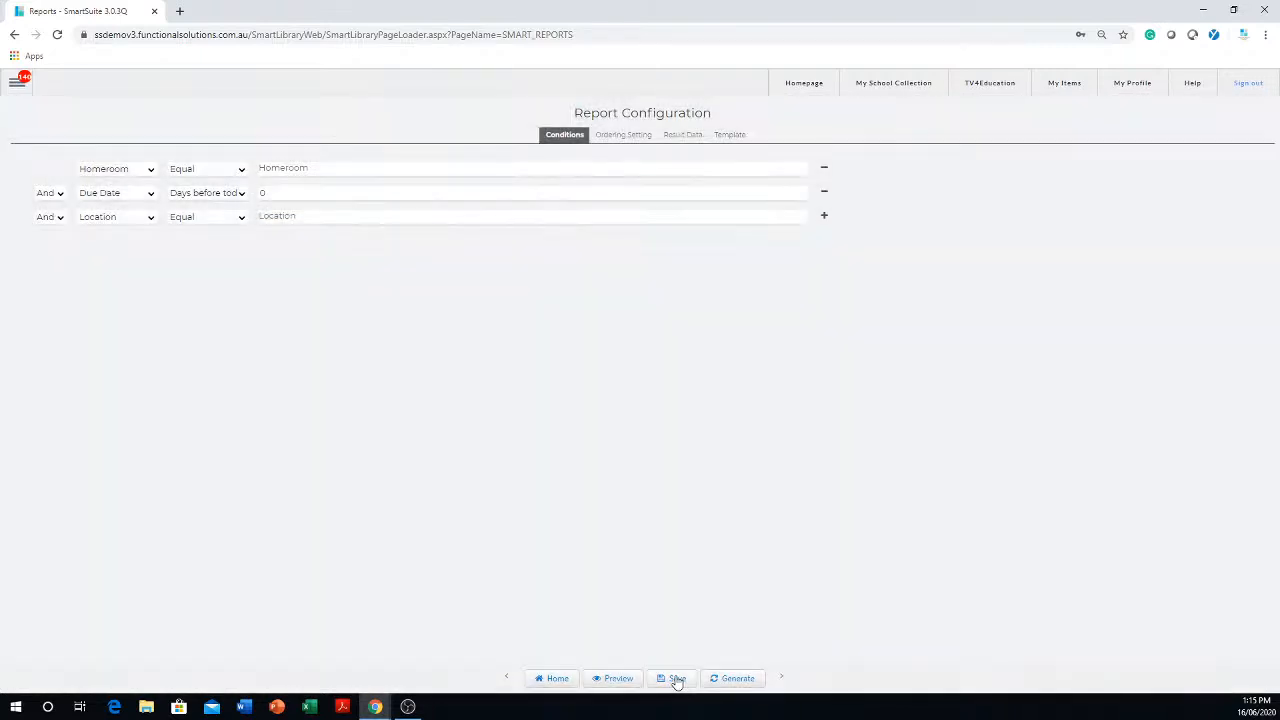
pyautogui.click(552, 682)
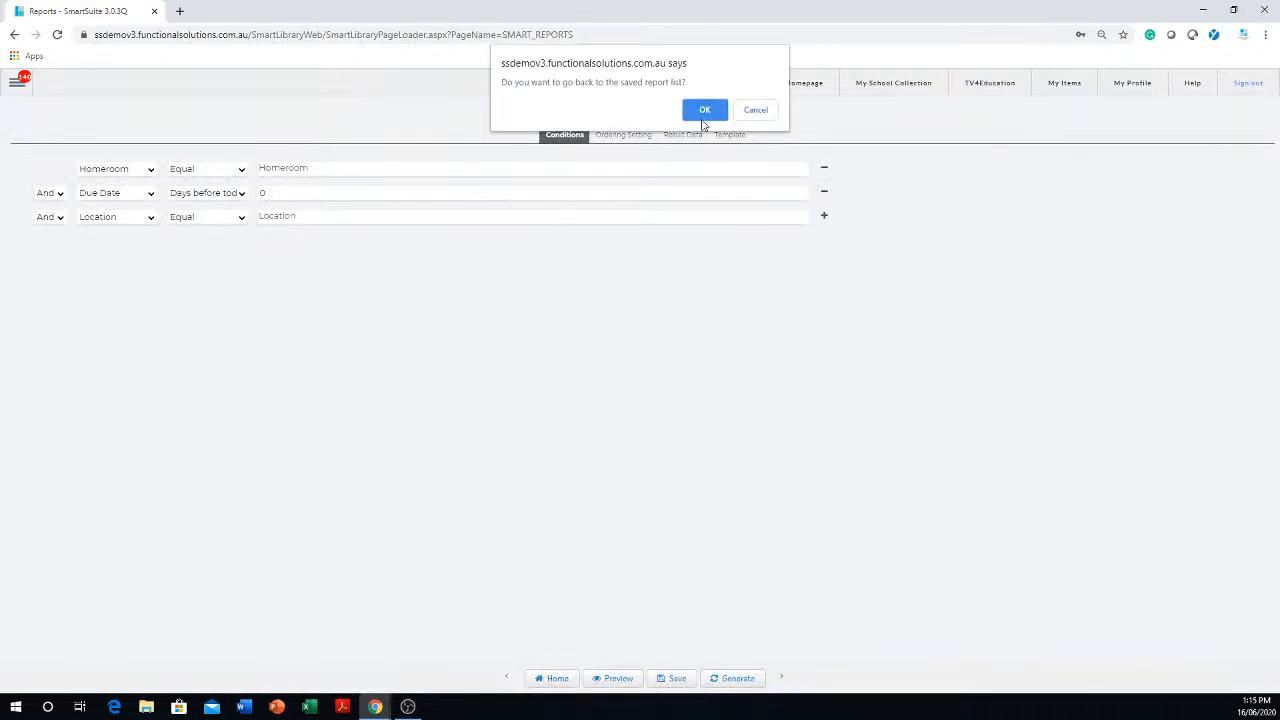
pyautogui.click(708, 109)
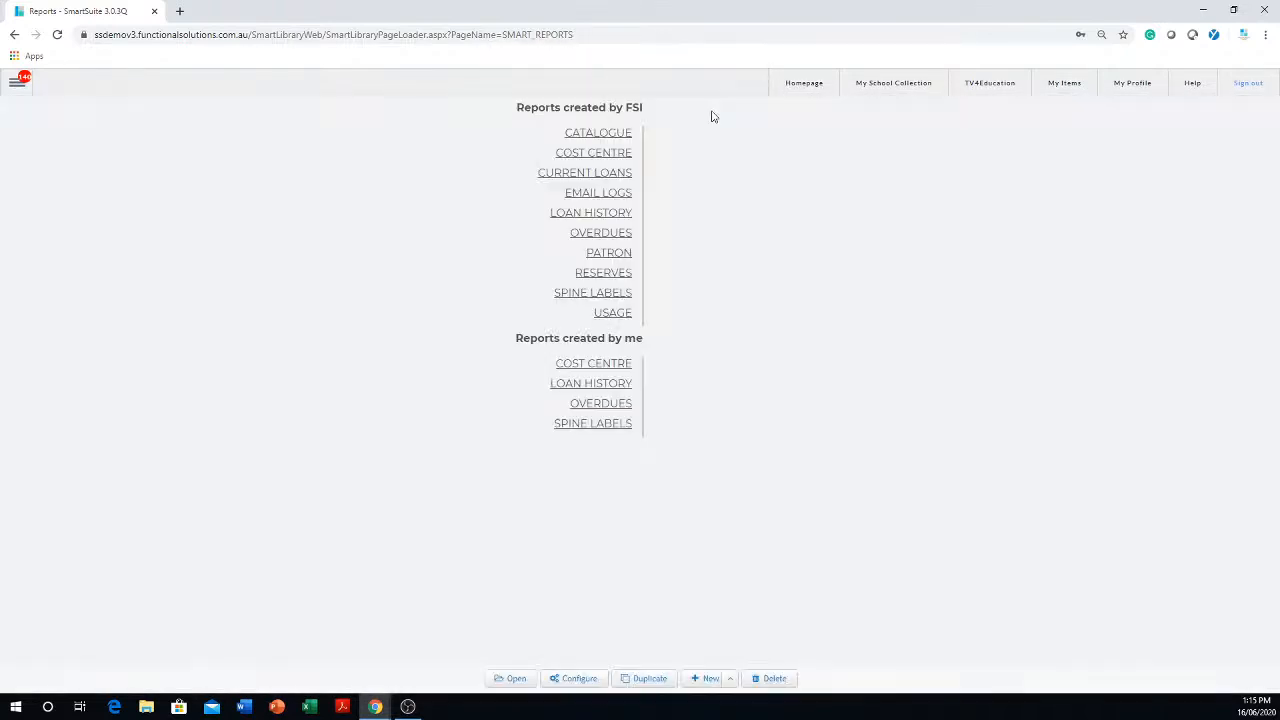
pyautogui.click(610, 404)
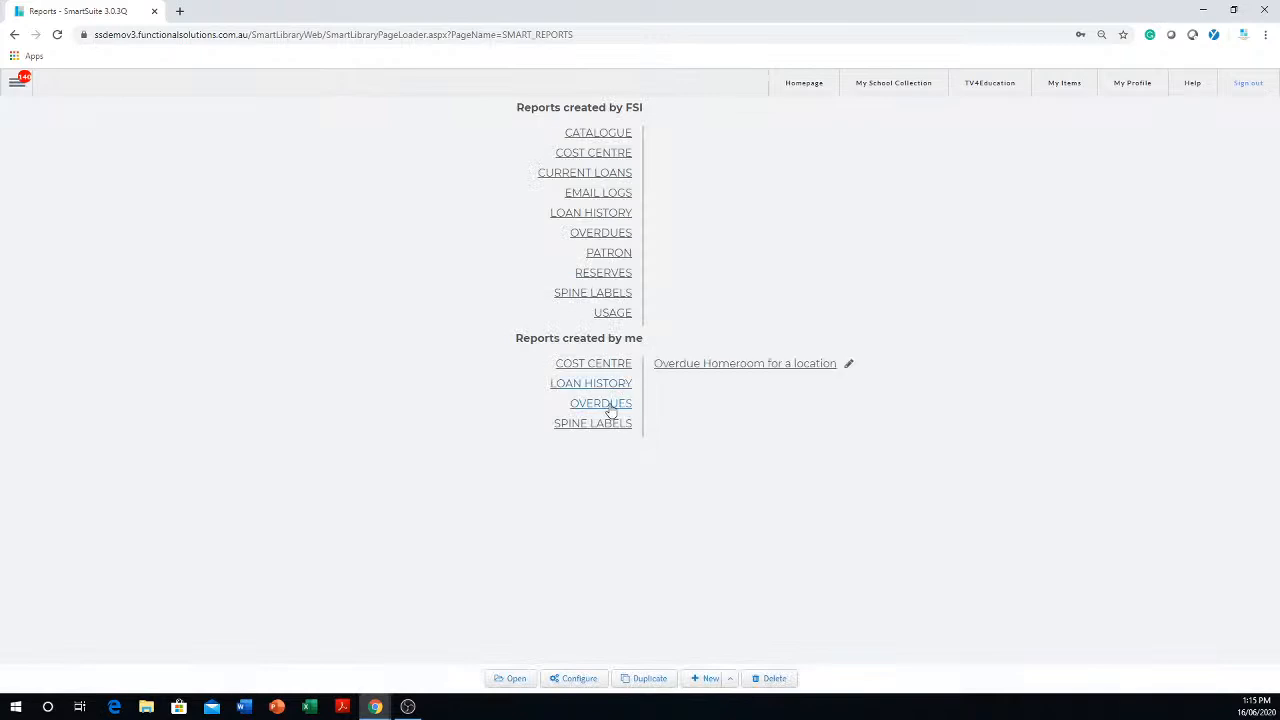
pyautogui.click(727, 368)
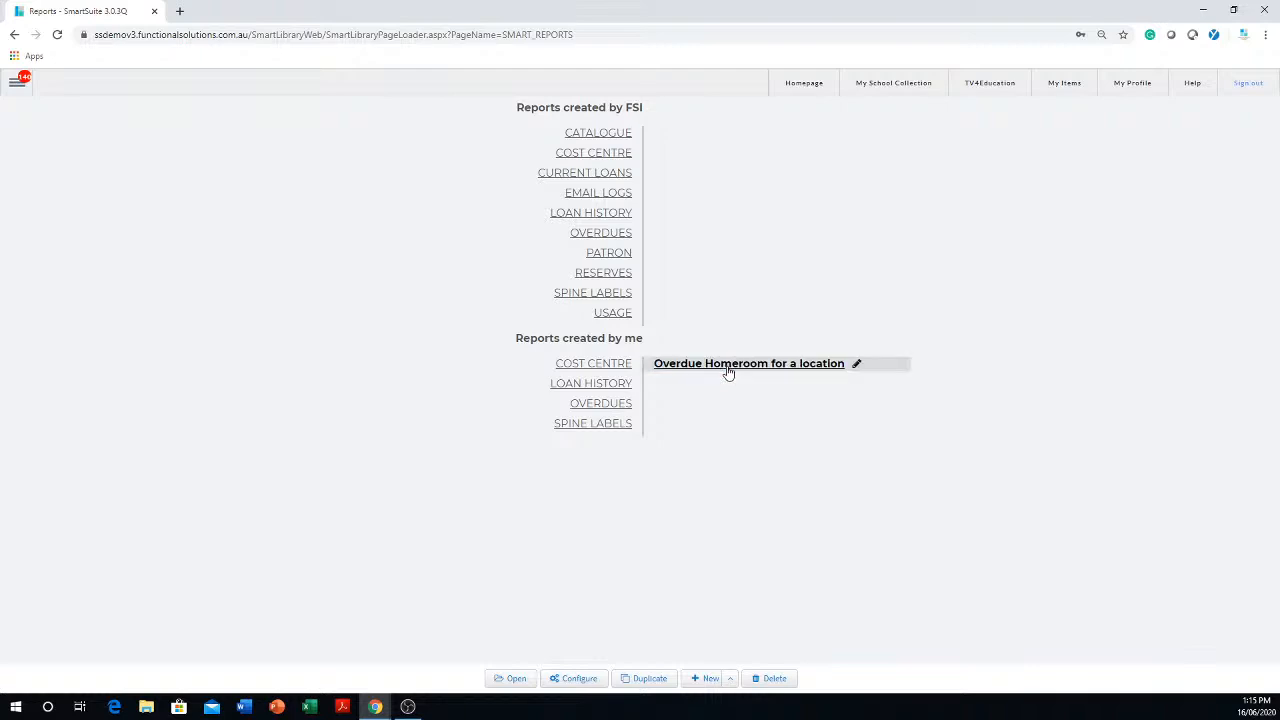
pyautogui.click(514, 679)
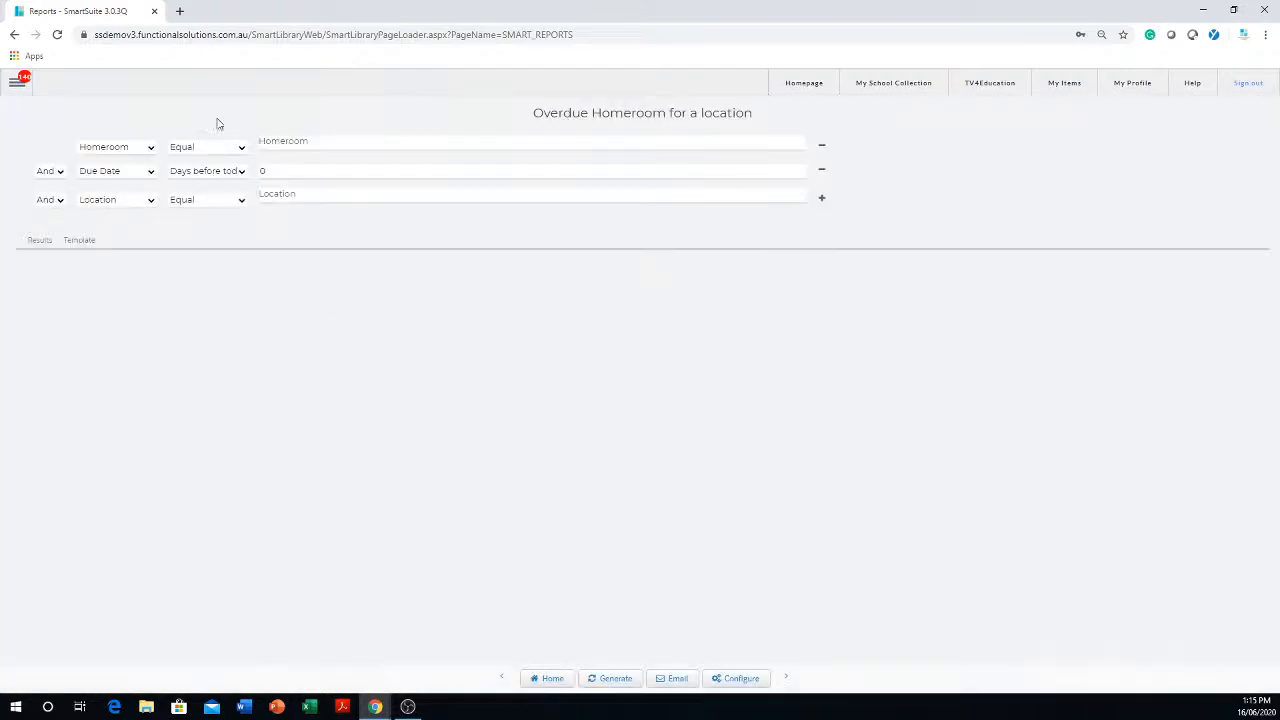
# - Generate the report with the Homeroom condition set to 07D and view the output as a results table
pyautogui.click(495, 194)
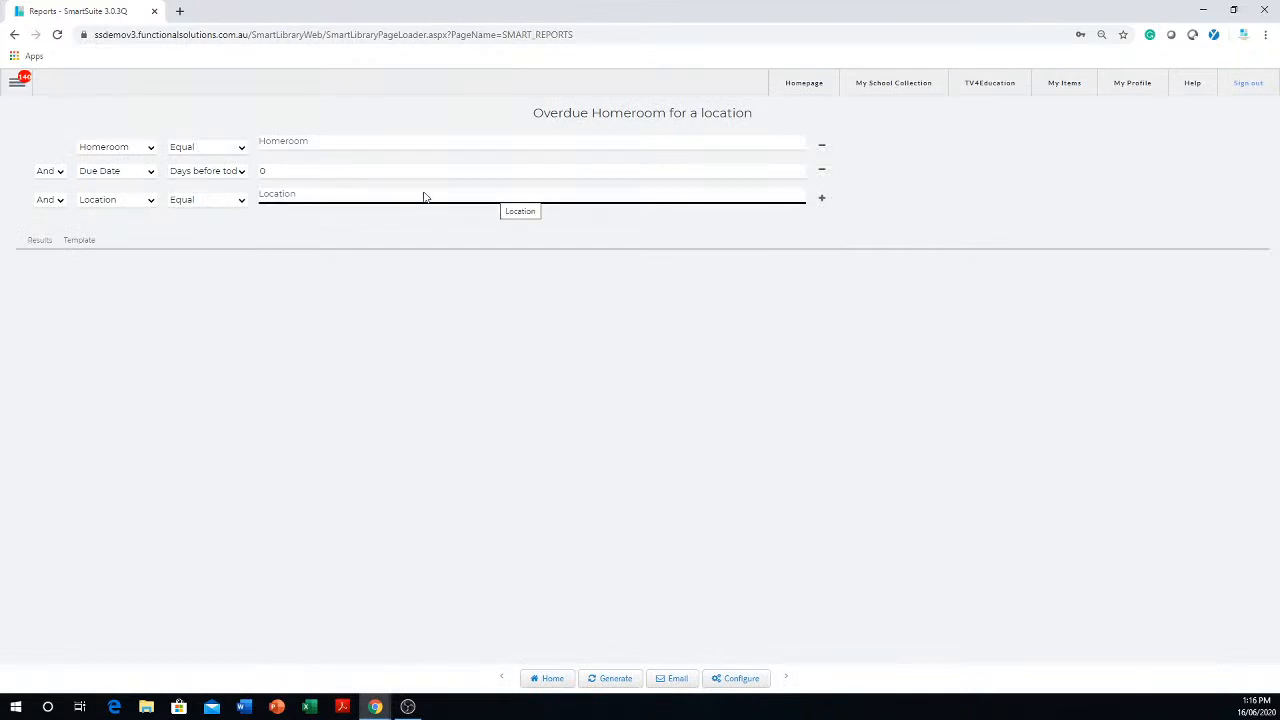
pyautogui.click(335, 144)
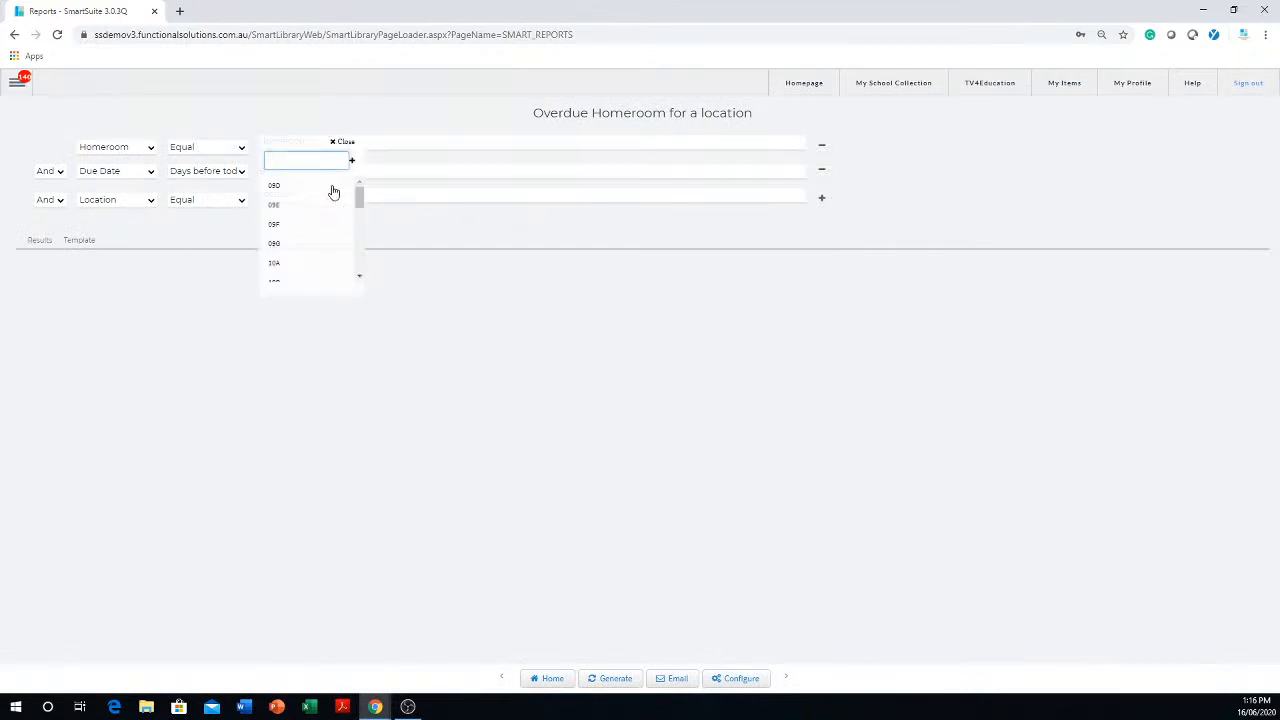
pyautogui.moveTo(360, 201)
pyautogui.mouseDown()
pyautogui.moveTo(363, 222)
pyautogui.moveTo(366, 177)
pyautogui.mouseUp()
pyautogui.write('07')
pyautogui.press('Return')
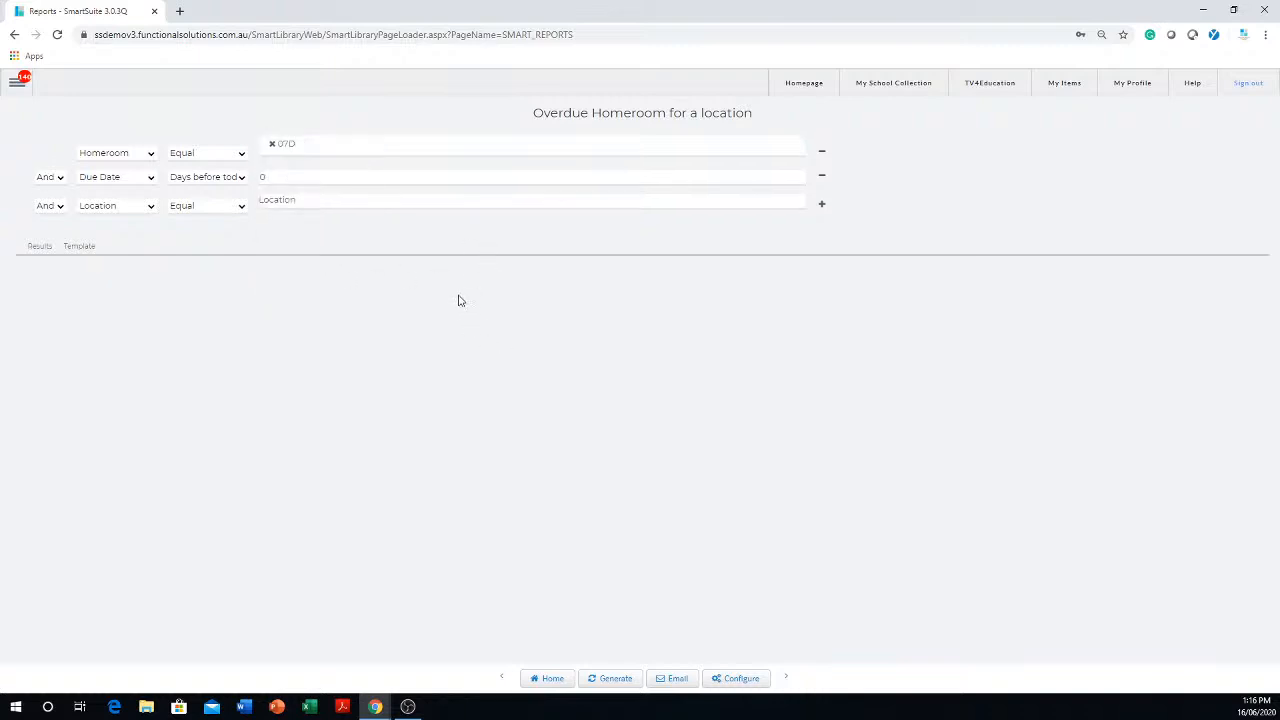
pyautogui.click(617, 680)
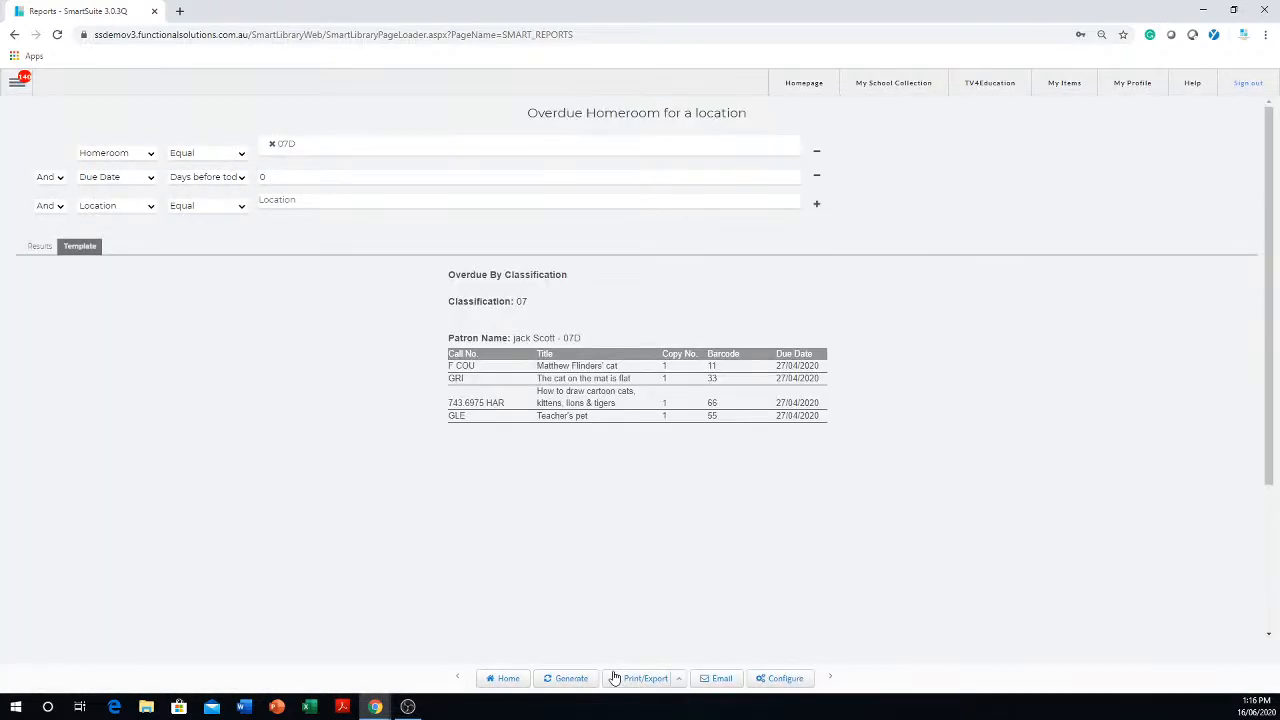
pyautogui.click(38, 250)
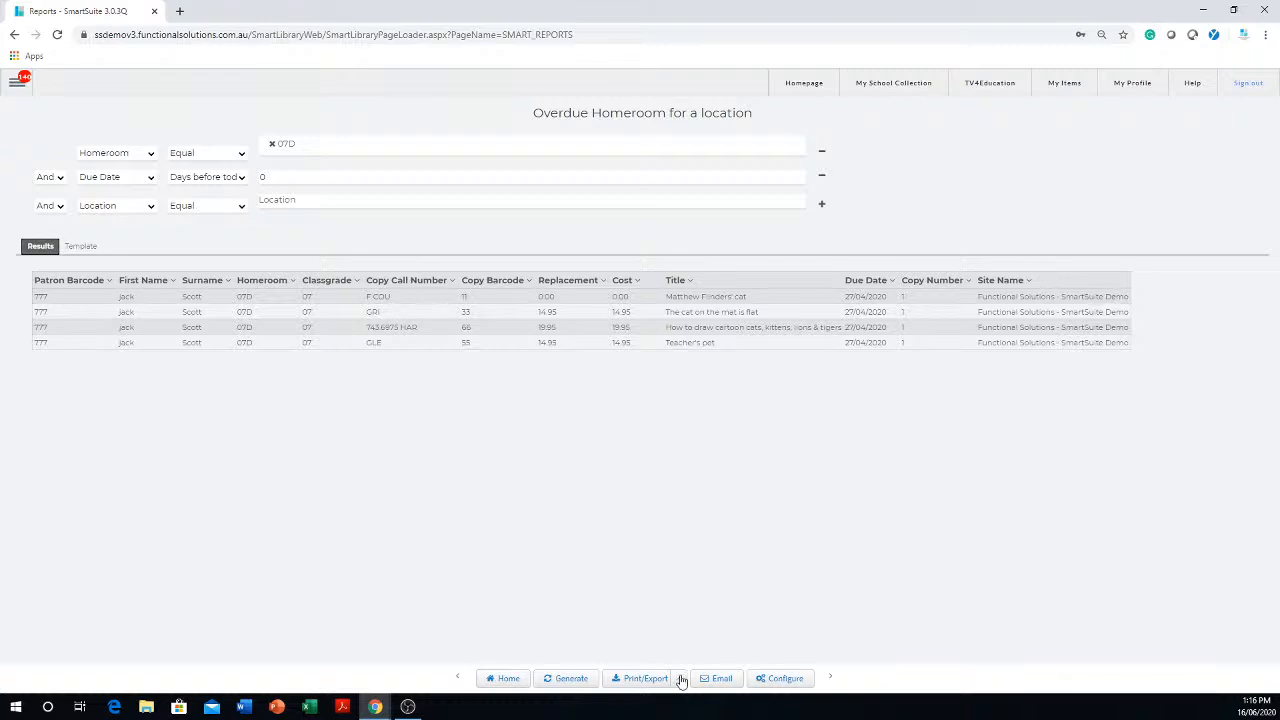
# - In the report configuration's result data, replace the Site Name column with the copy's Location field and save
pyautogui.click(786, 679)
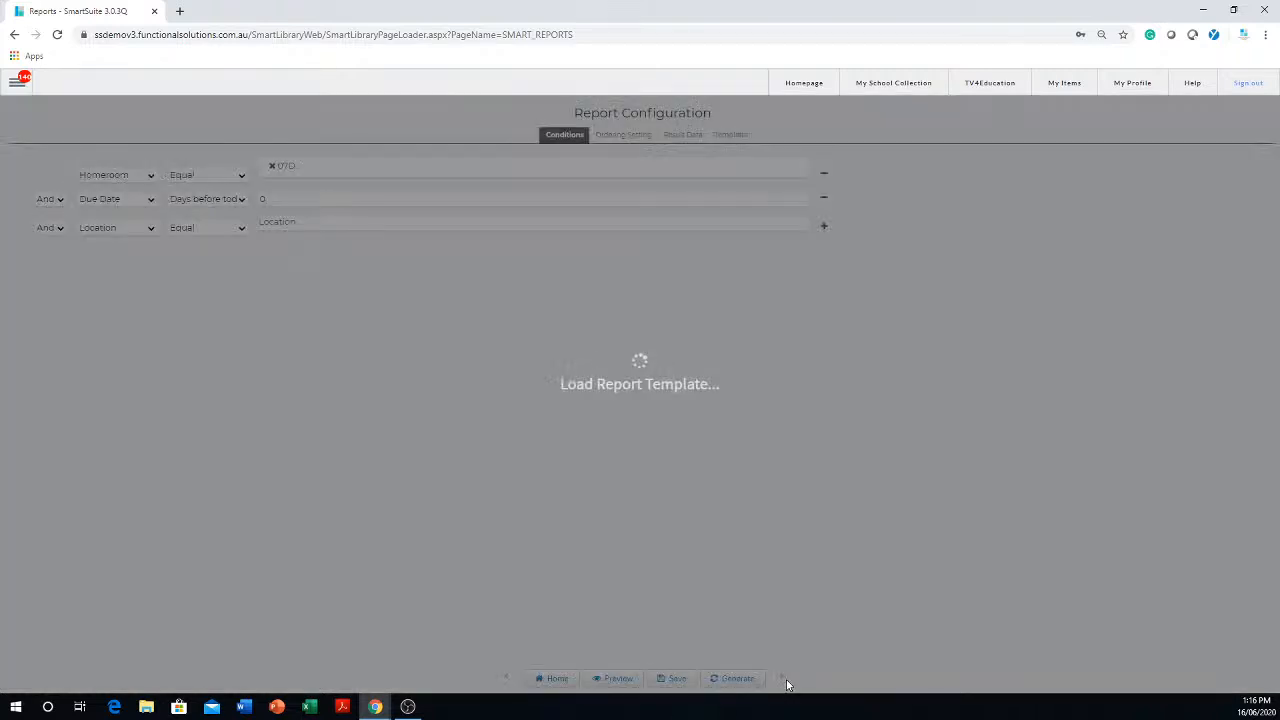
pyautogui.click(409, 198)
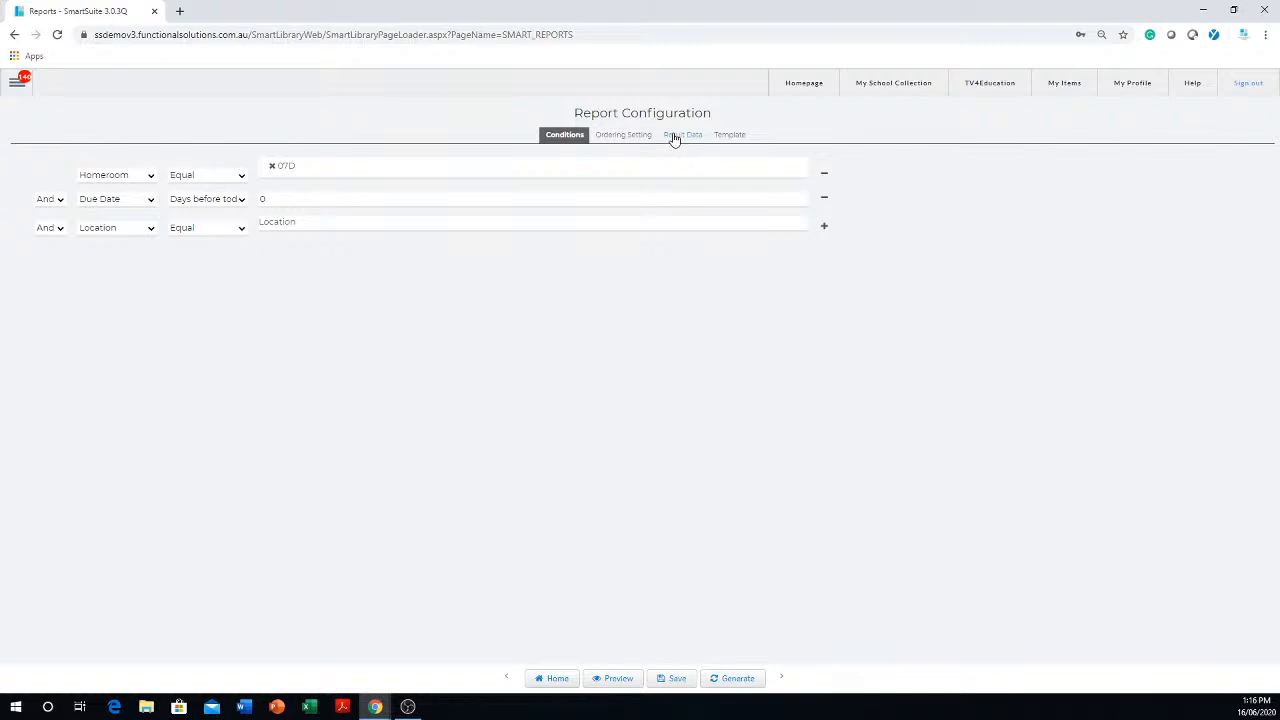
pyautogui.click(737, 138)
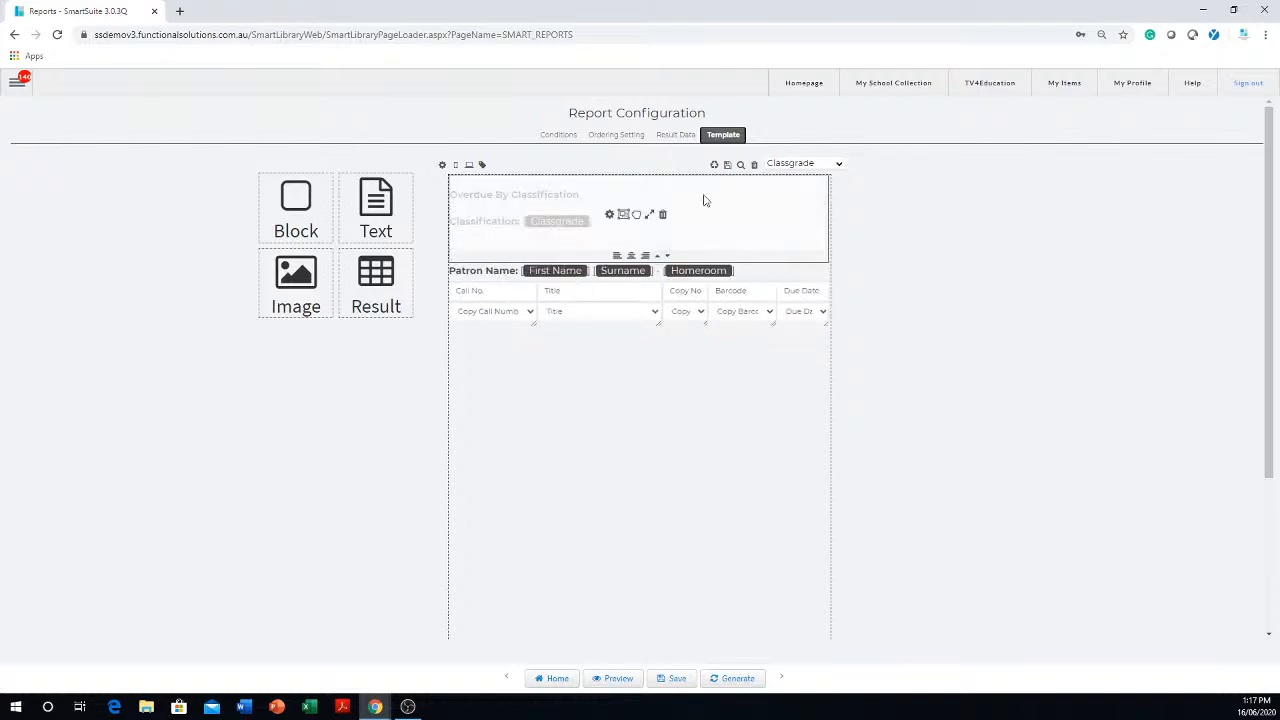
pyautogui.click(675, 137)
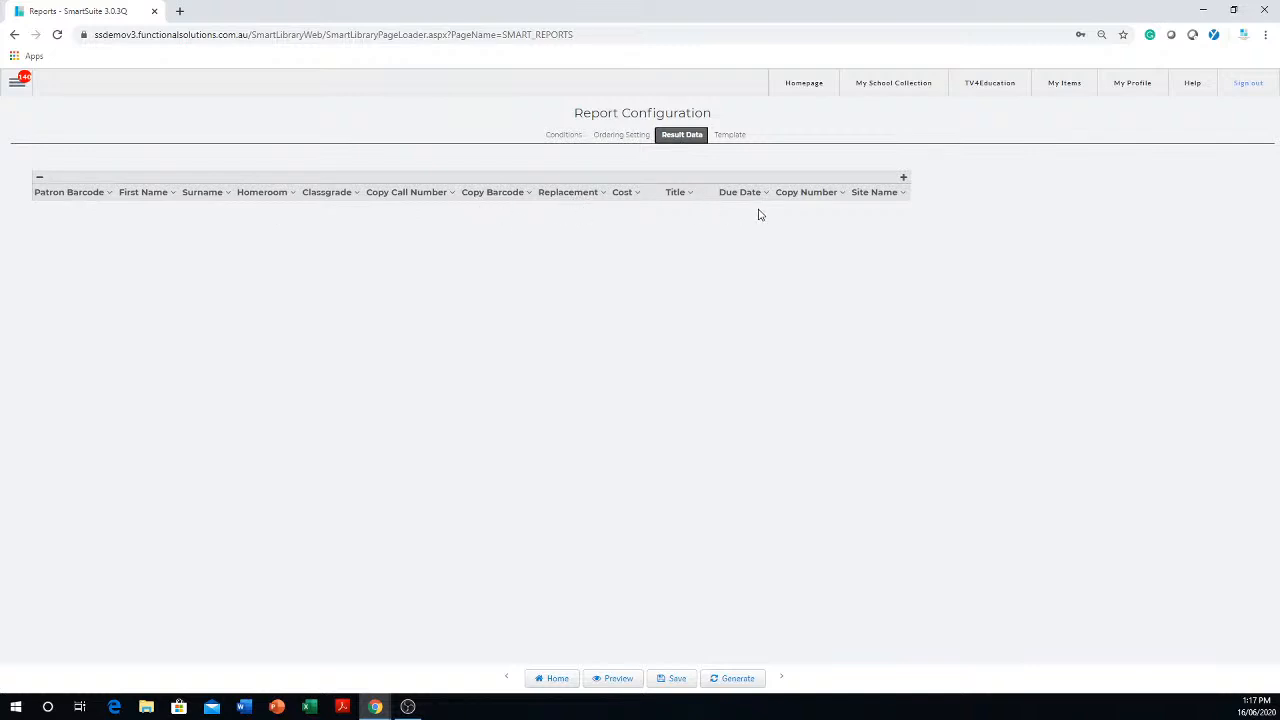
pyautogui.click(903, 194)
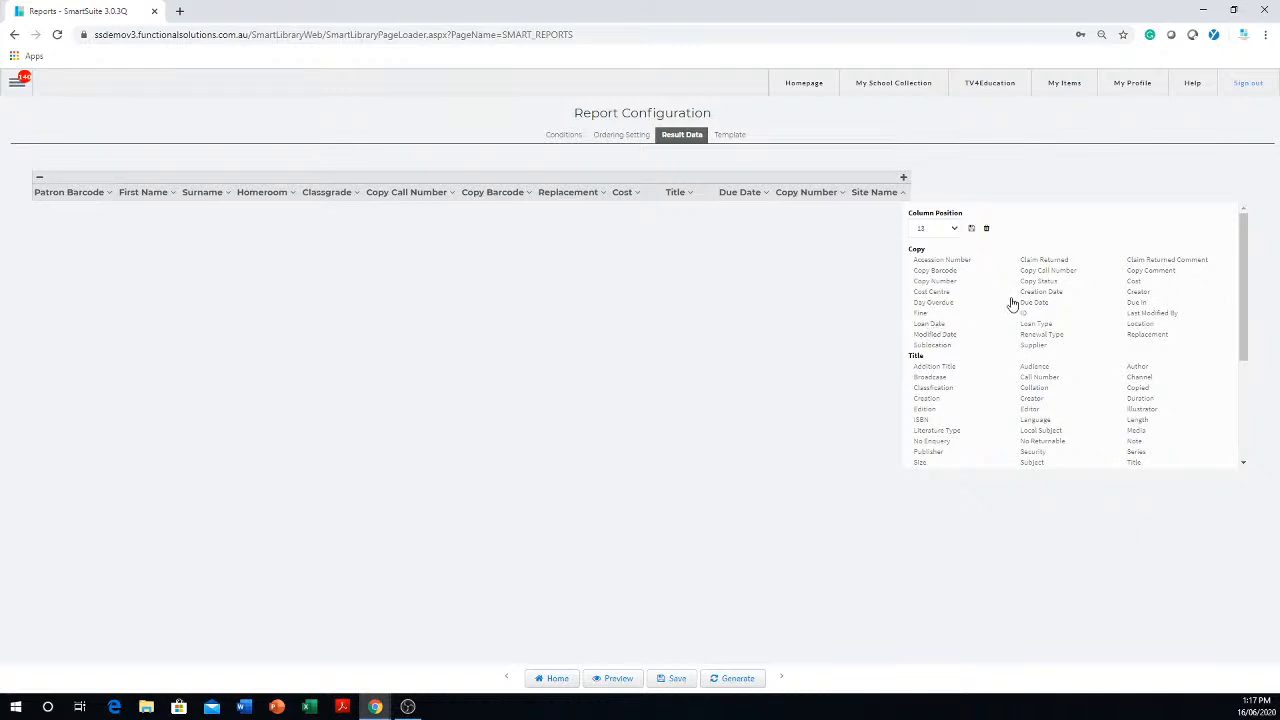
pyautogui.scroll(-1, 1012, 303)
pyautogui.scroll(1, 1015, 298)
pyautogui.click(1140, 324)
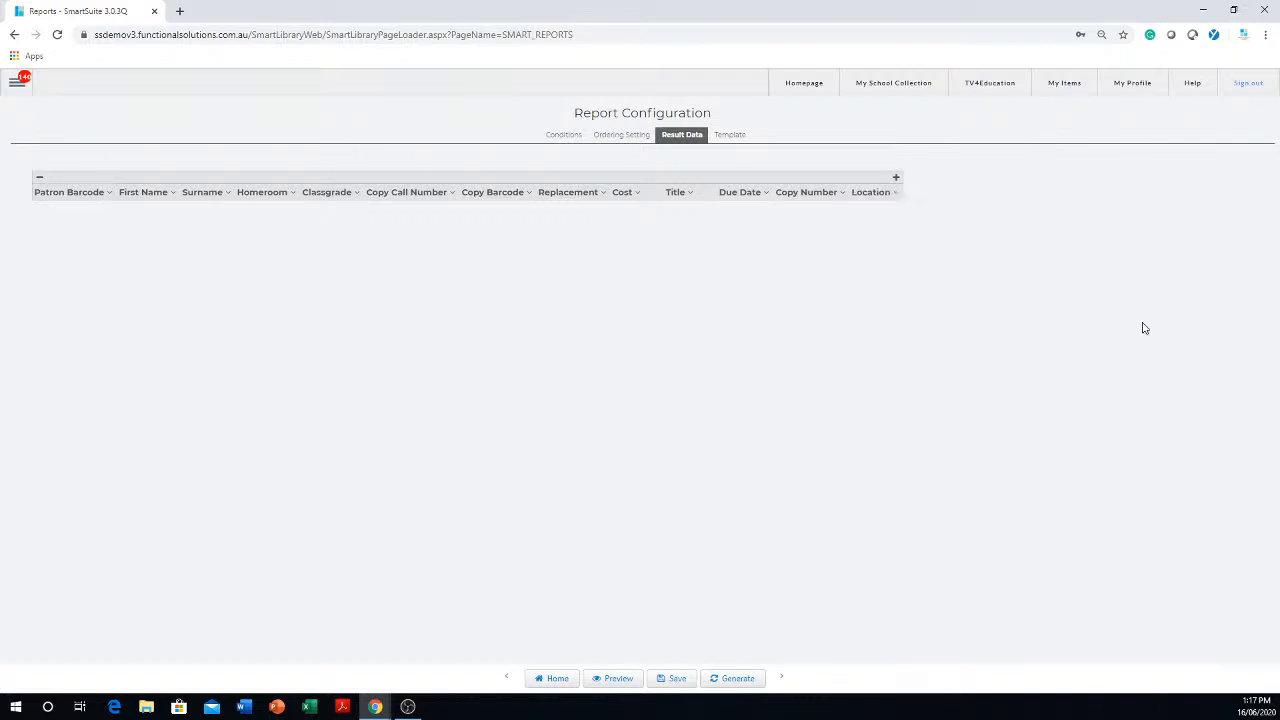
pyautogui.click(672, 679)
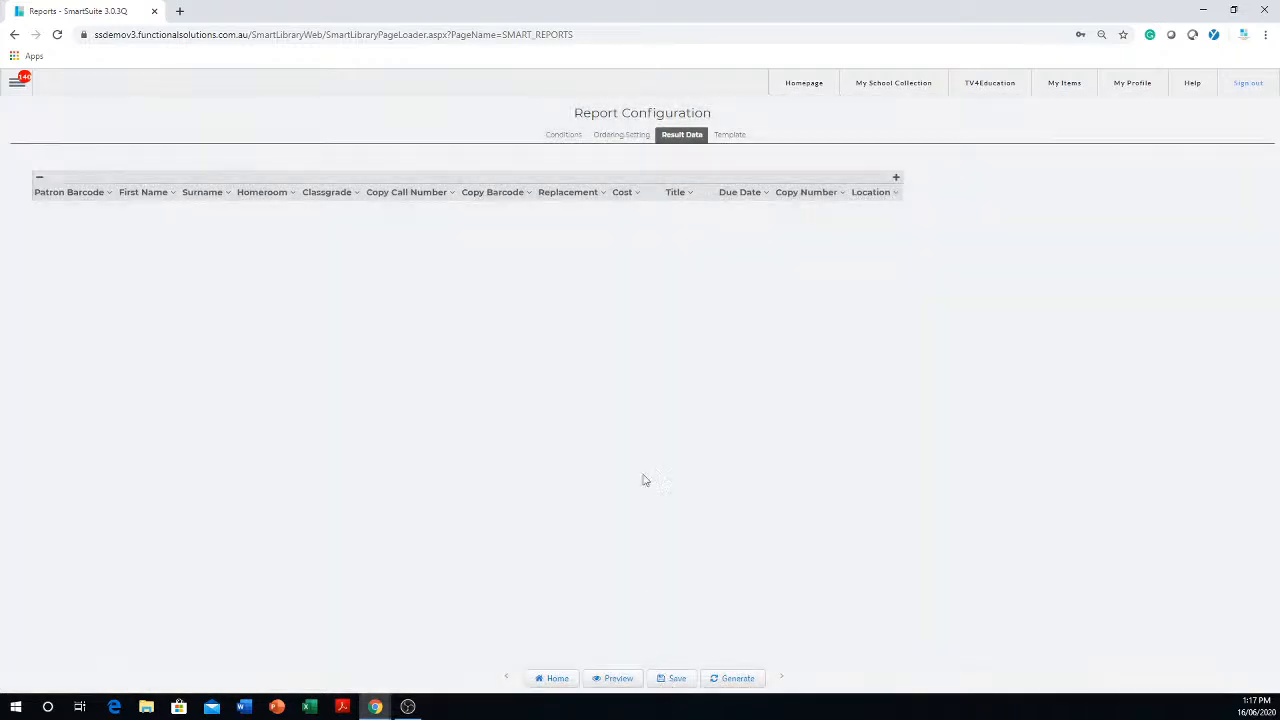
# - Stay in the report configuration and examine the layout of its template
pyautogui.click(557, 688)
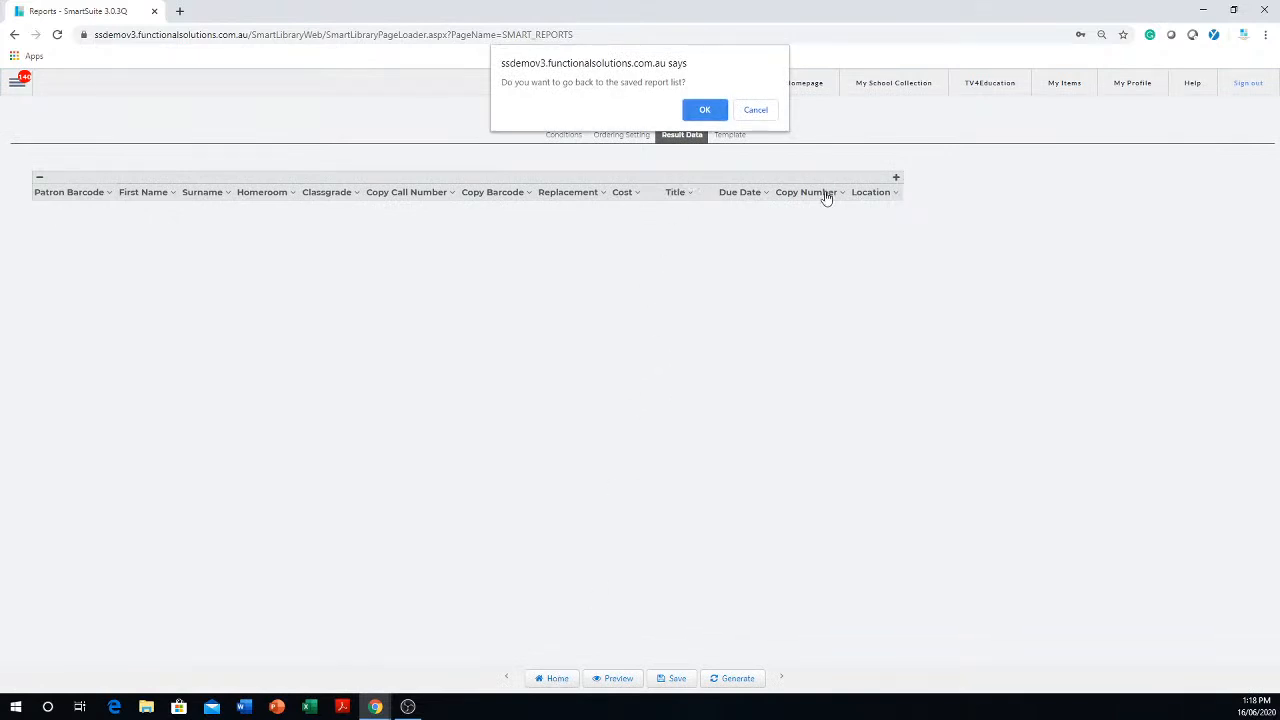
pyautogui.click(757, 109)
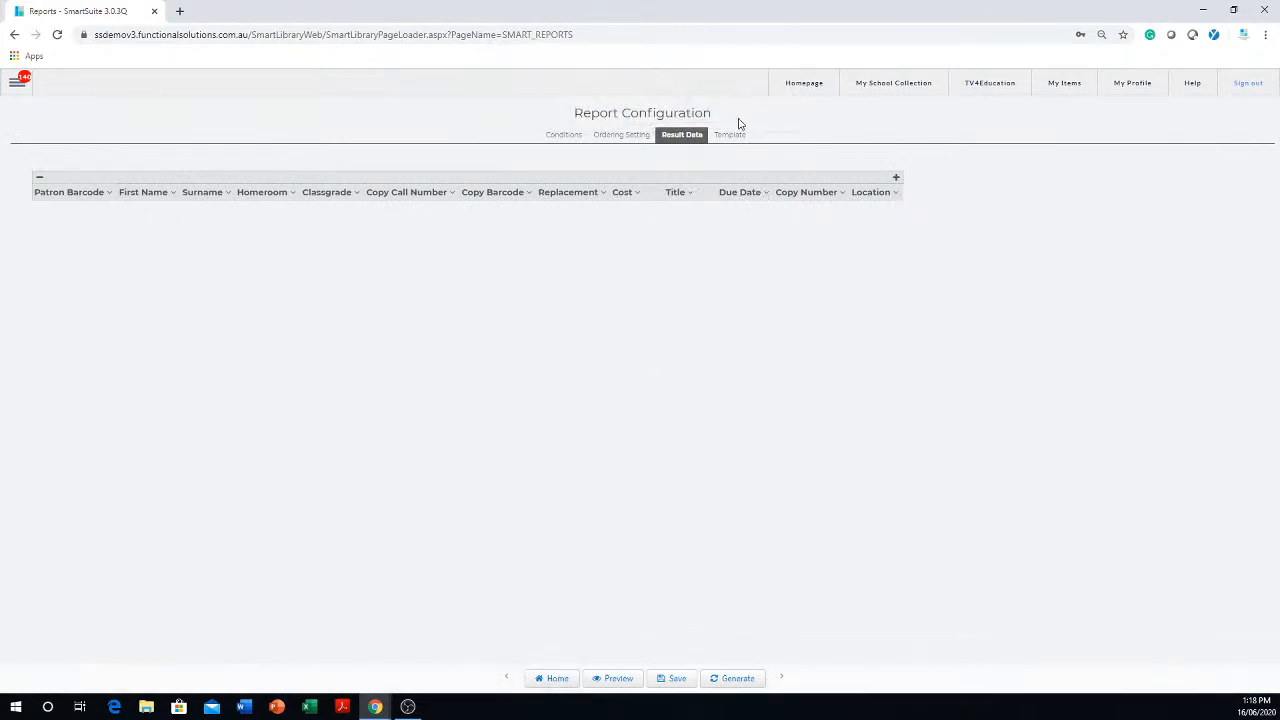
pyautogui.click(730, 138)
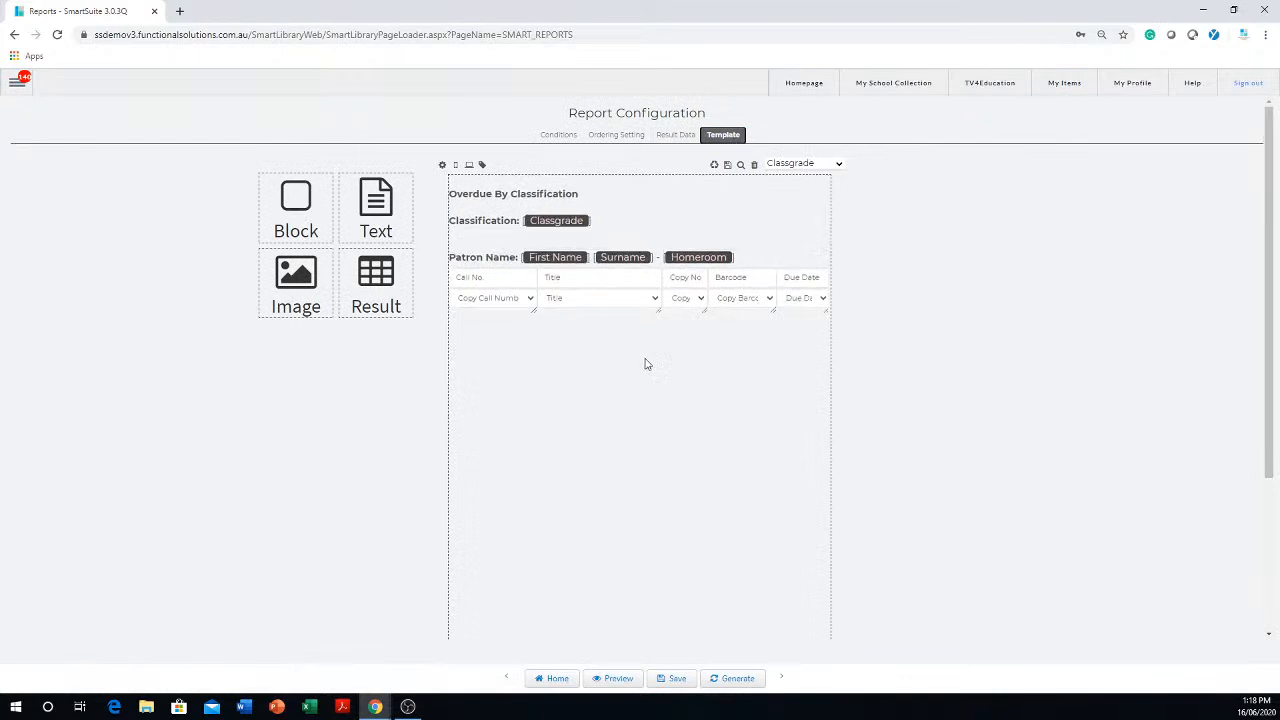
pyautogui.moveTo(725, 323)
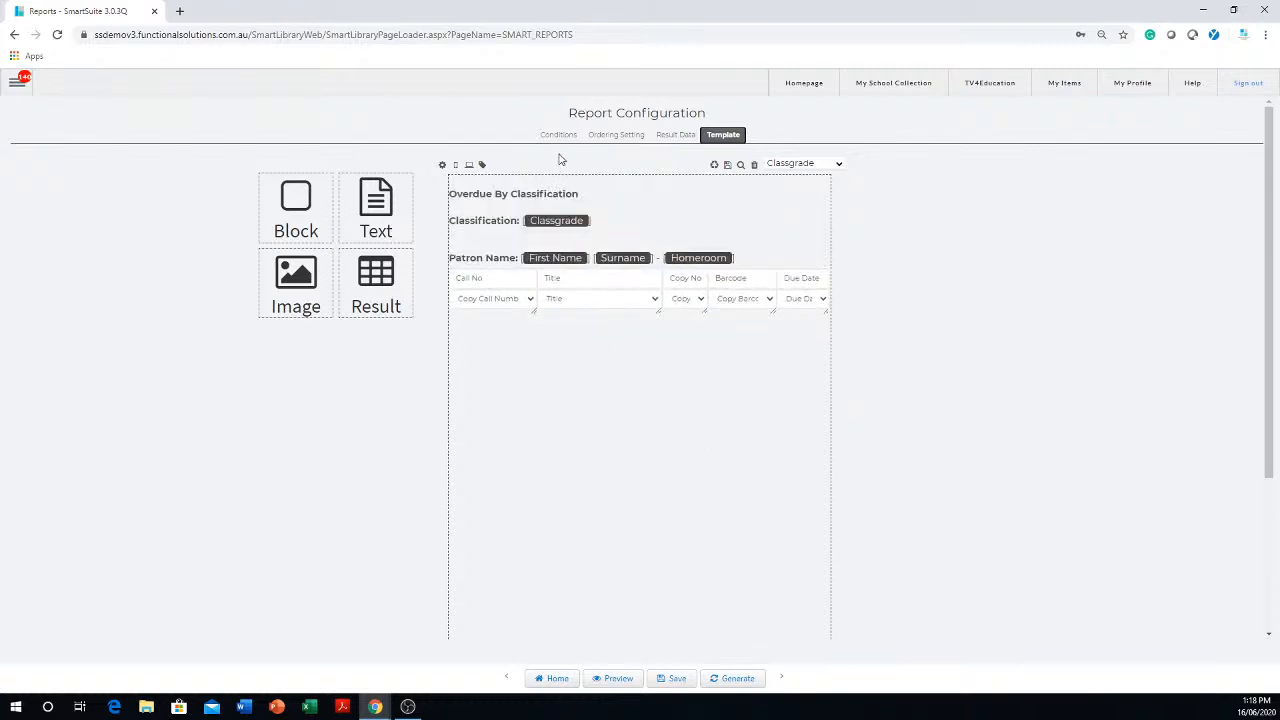
# - Reopen "Overdue Homeroom for a location" from the saved report list and generate it, showing the results table
pyautogui.click(557, 680)
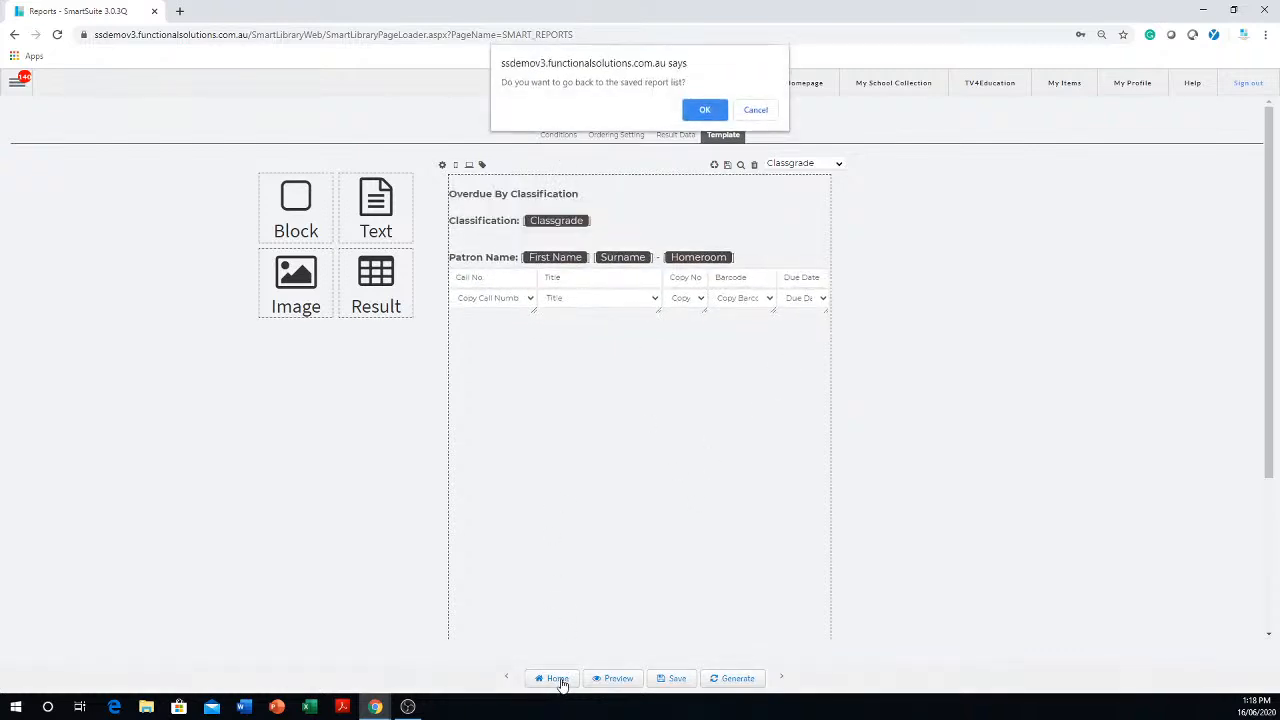
pyautogui.click(705, 111)
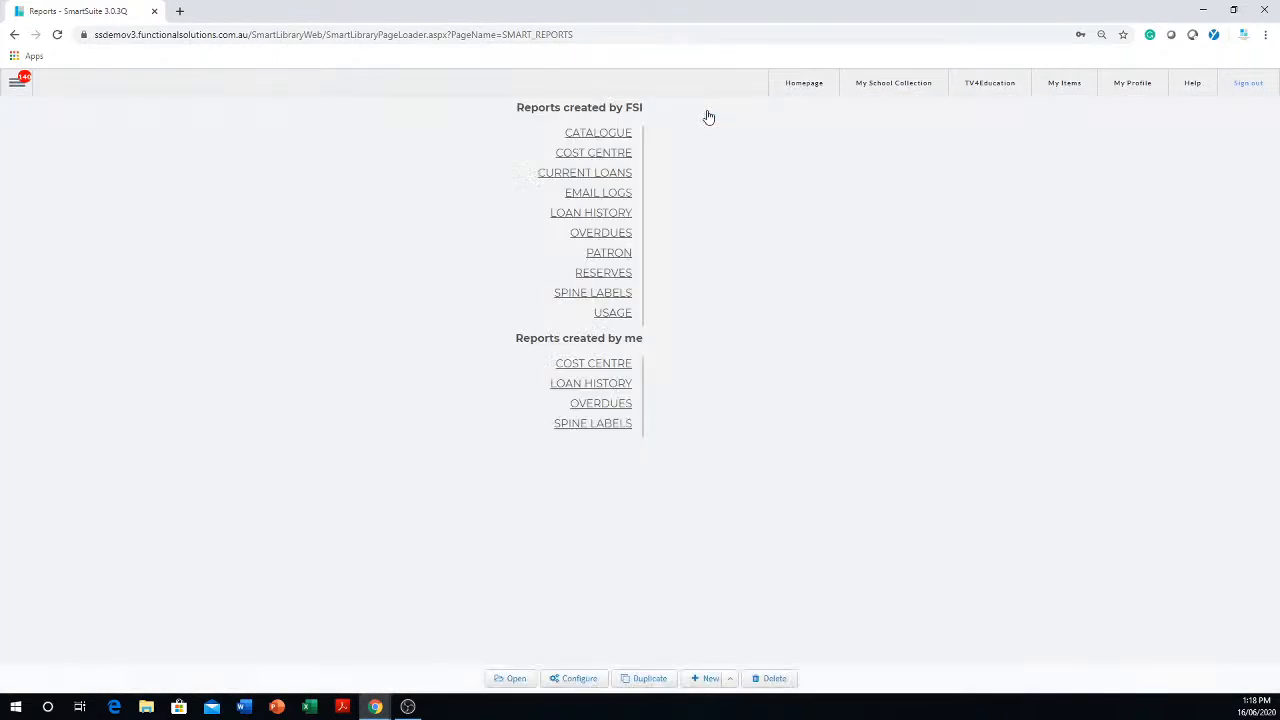
pyautogui.click(606, 406)
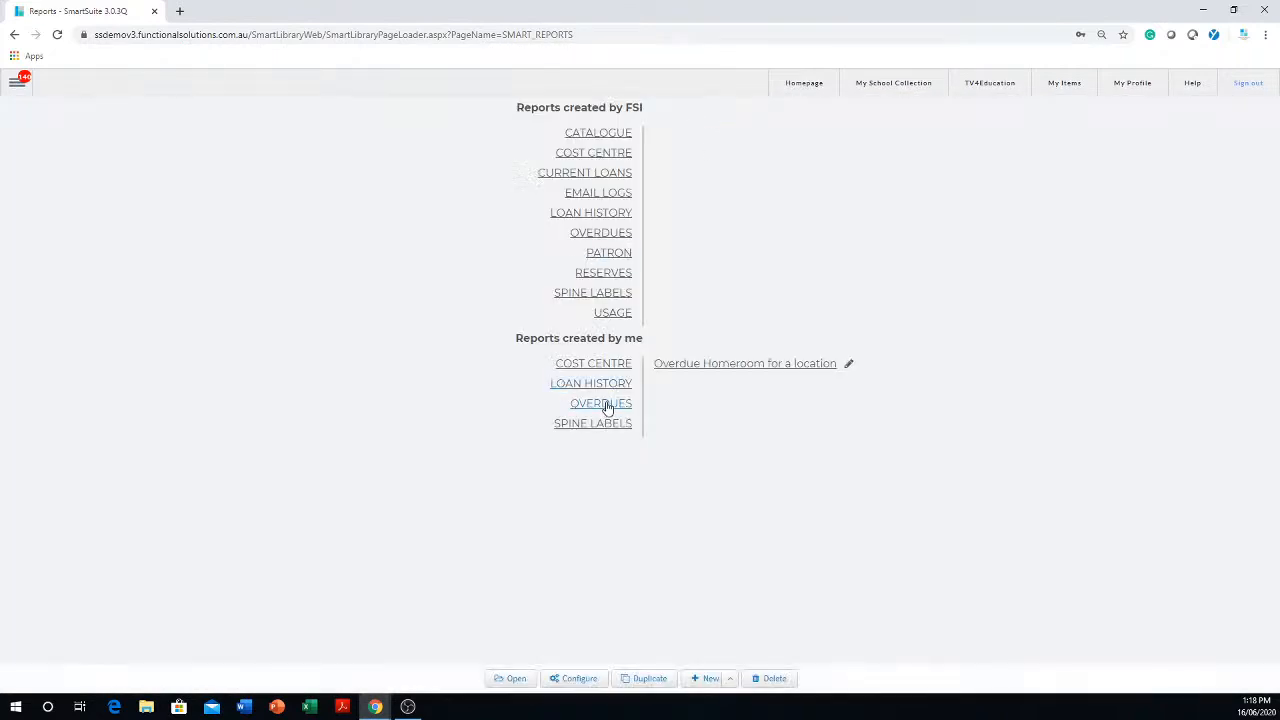
pyautogui.click(748, 366)
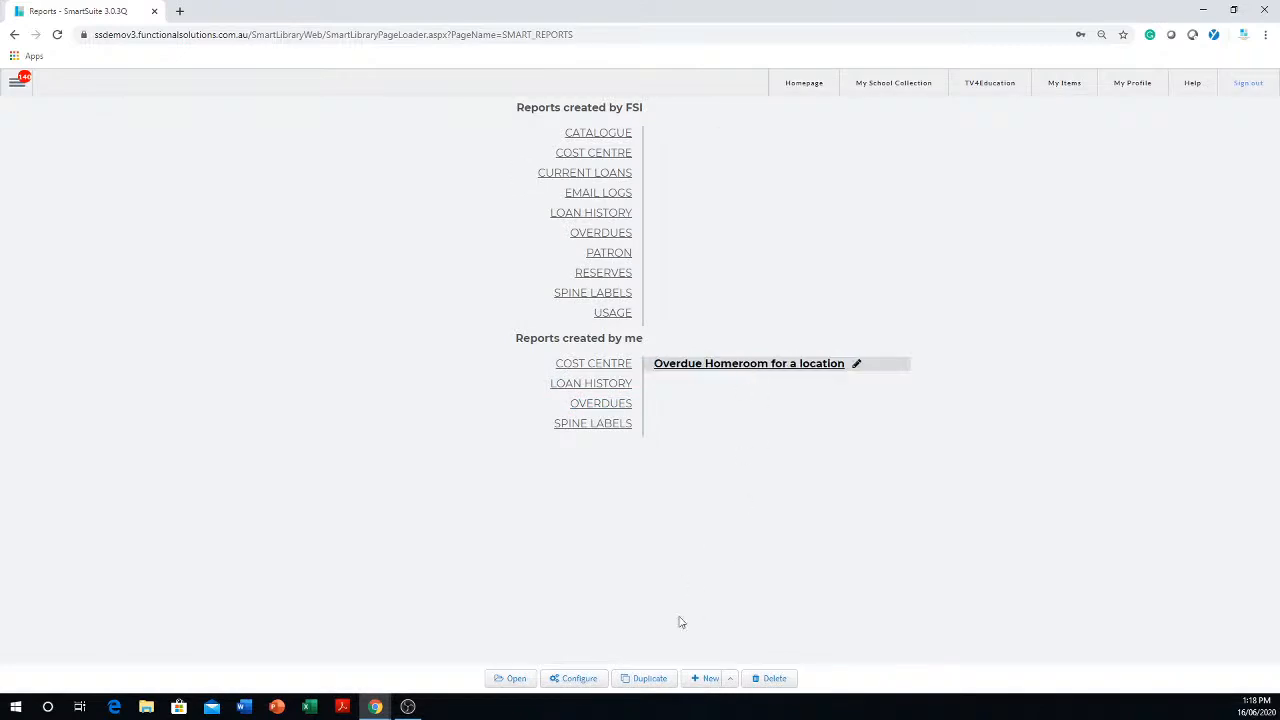
pyautogui.click(516, 678)
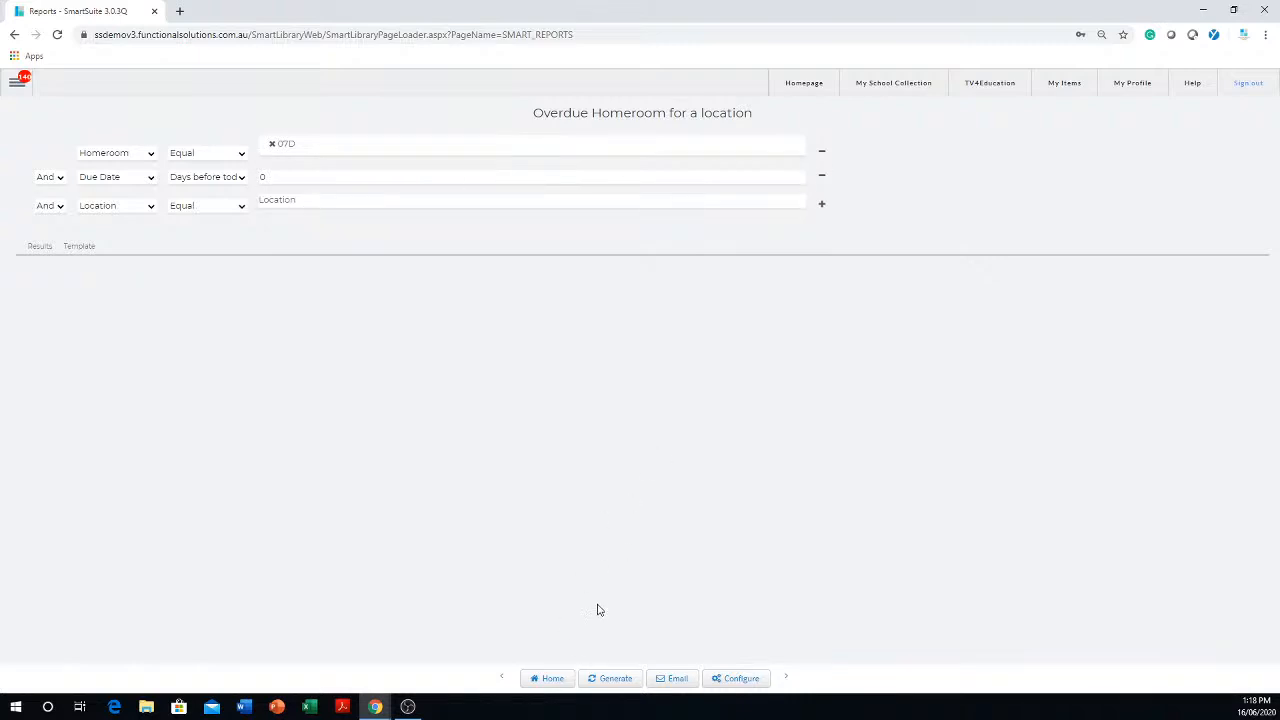
pyautogui.click(609, 680)
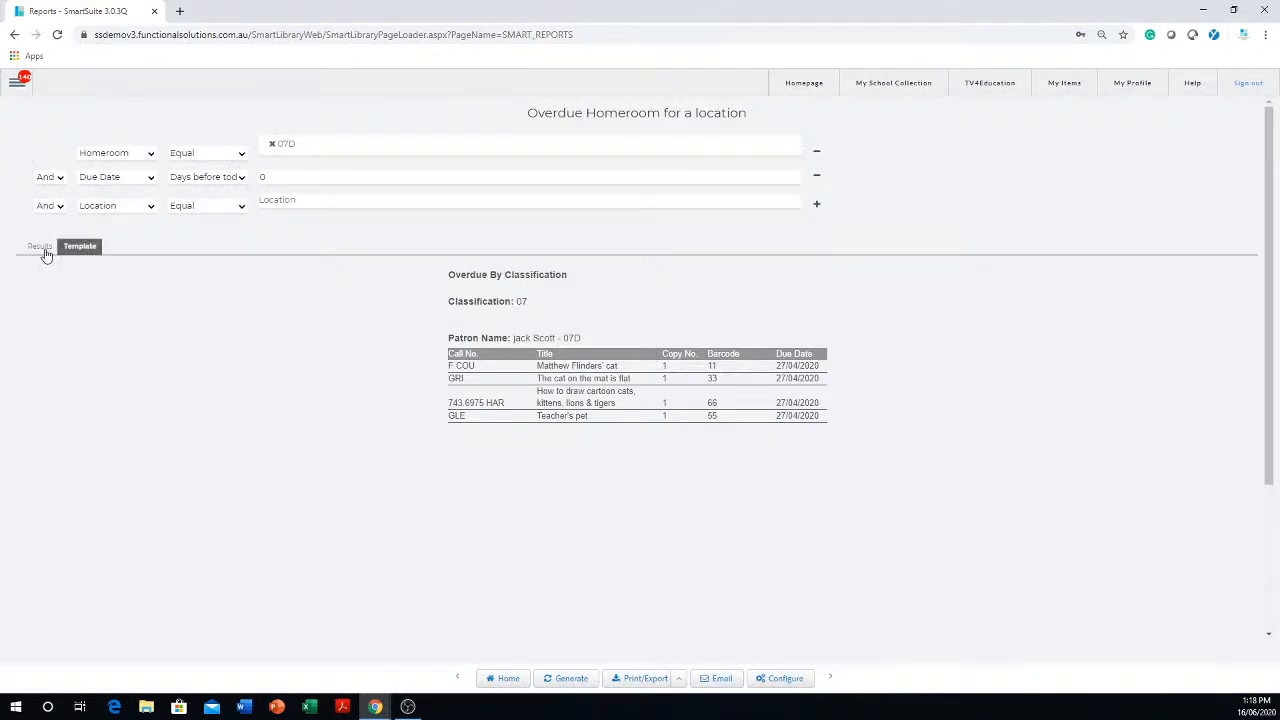
pyautogui.click(38, 247)
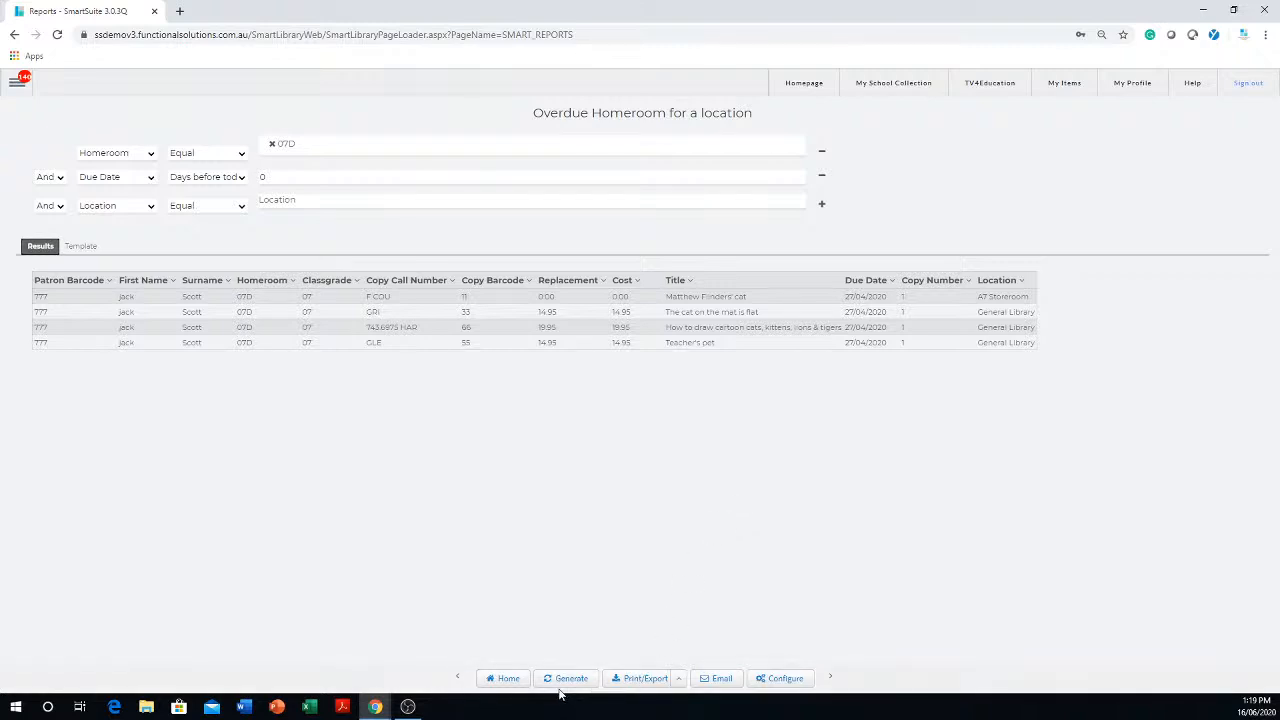
# - Go back to the saved report list and open "Overdues By Homeroom" from the FSI overdues reports
pyautogui.click(505, 679)
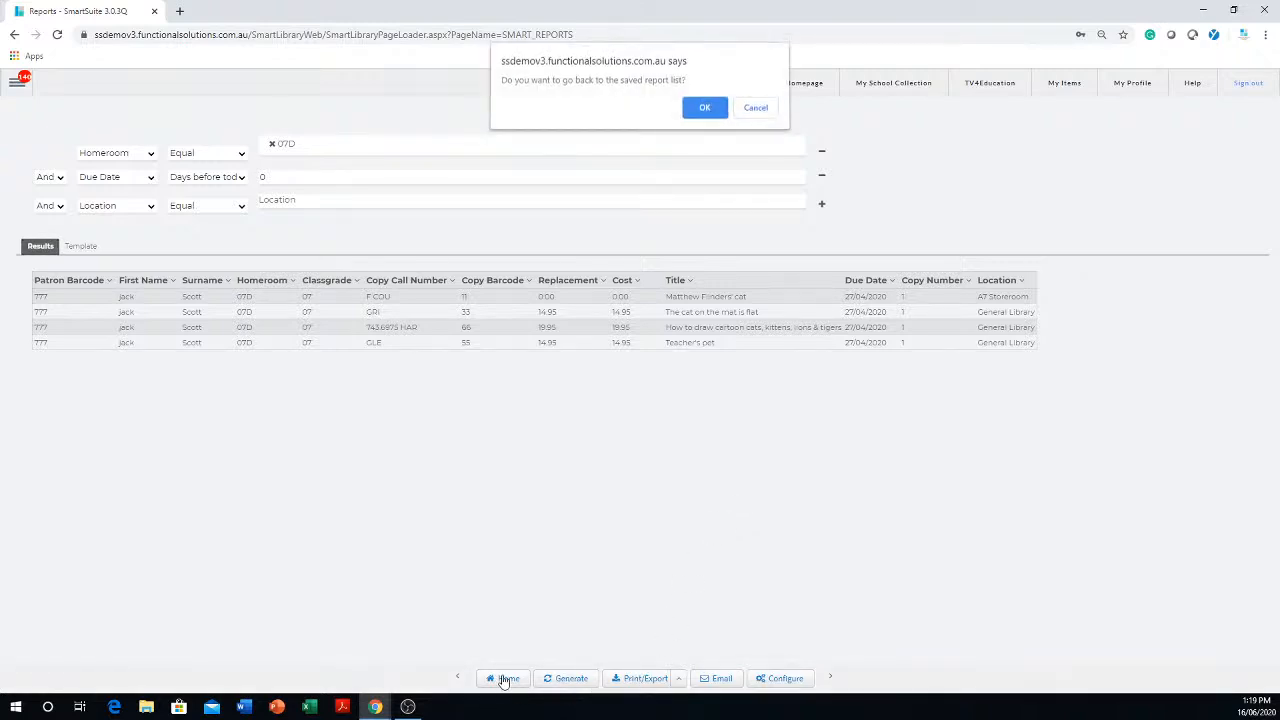
pyautogui.click(707, 112)
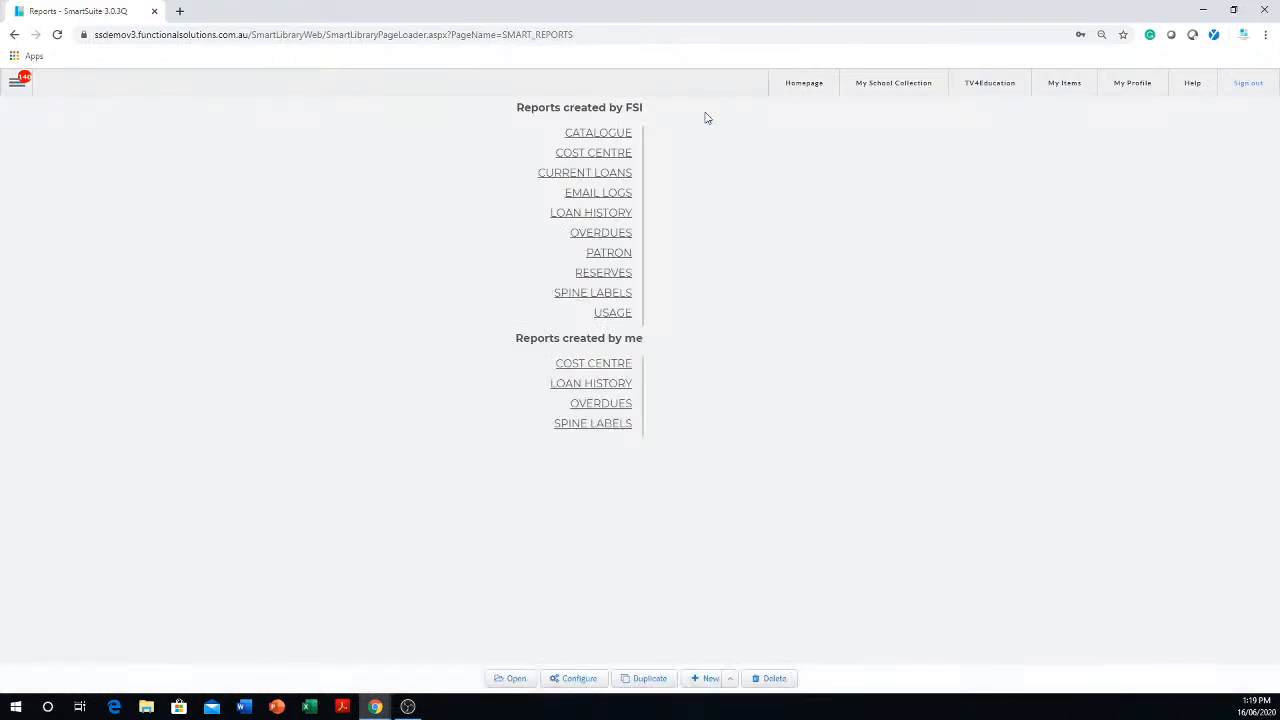
pyautogui.click(607, 237)
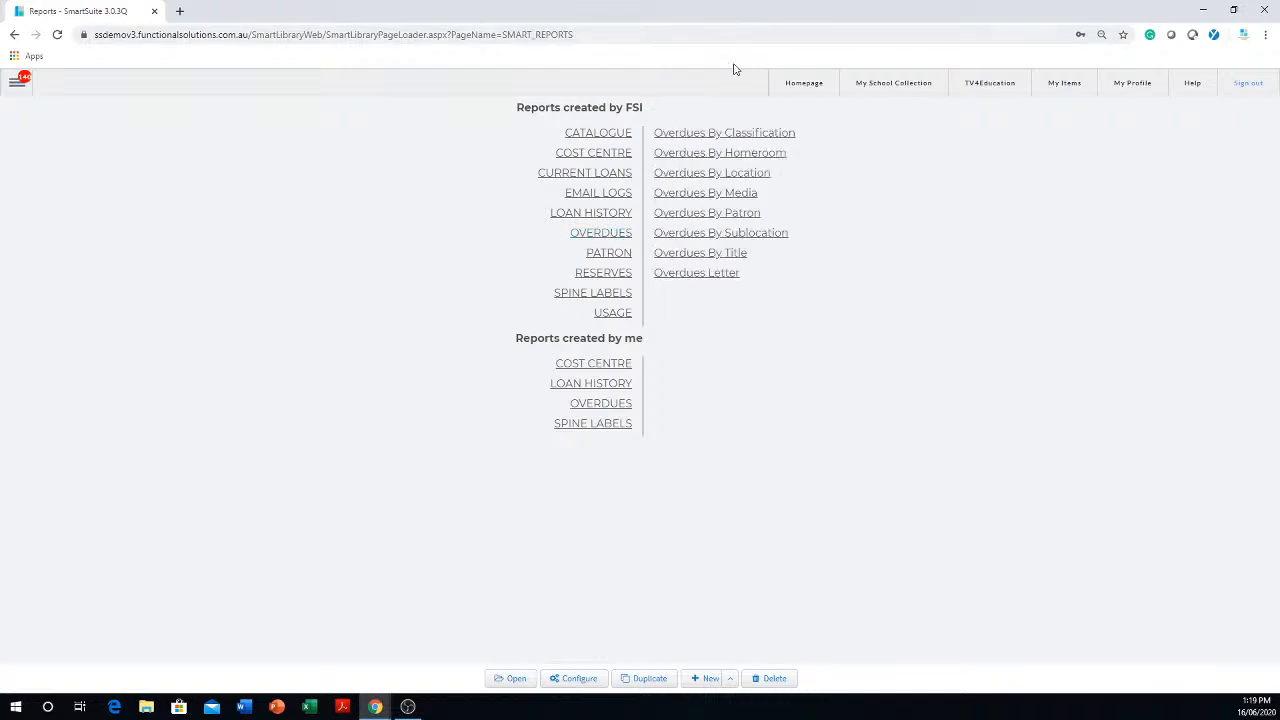
pyautogui.click(753, 159)
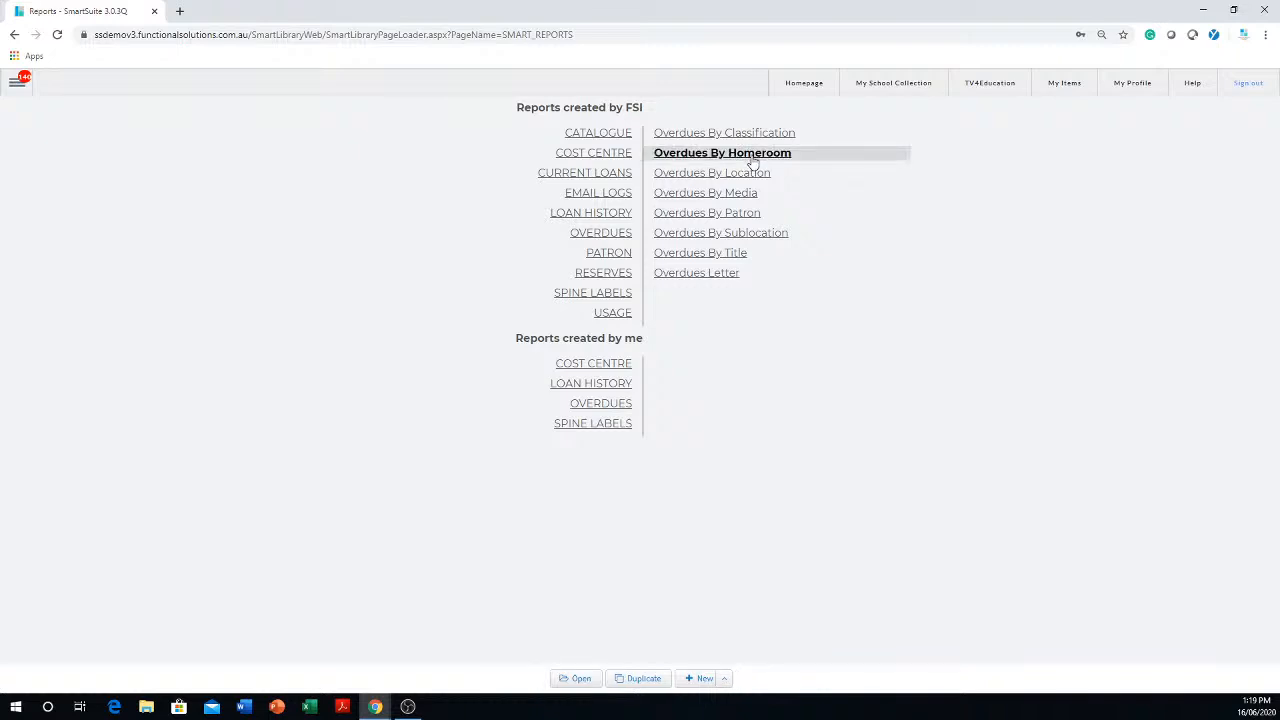
pyautogui.click(581, 680)
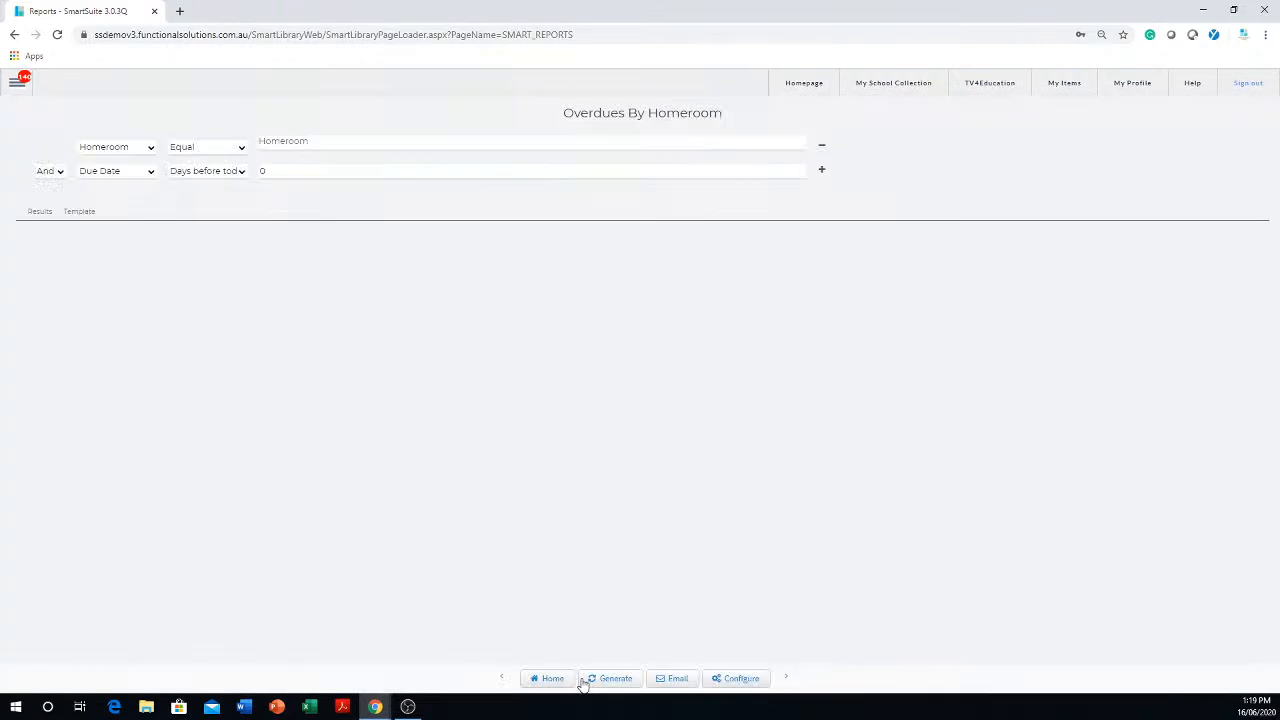
# - Generate the Overdues By Homeroom report for homeroom 07D and show its results table
pyautogui.click(336, 150)
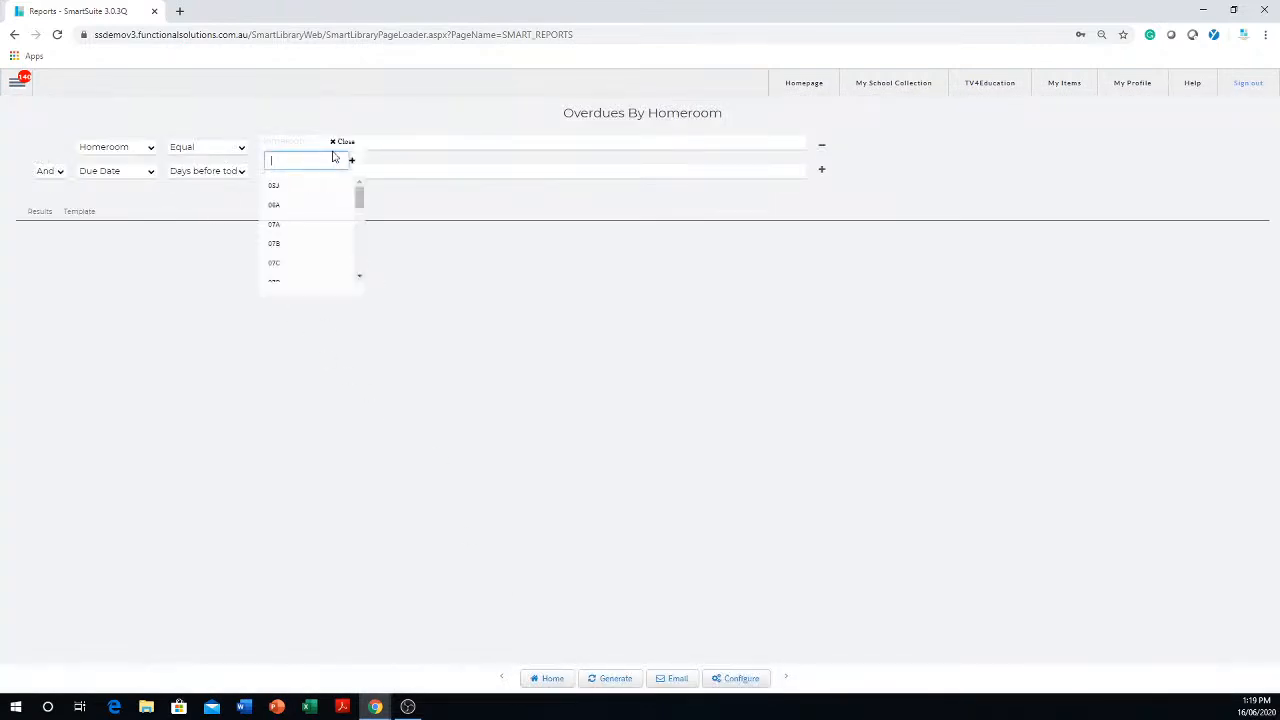
pyautogui.scroll(-1, 285, 274)
pyautogui.click(272, 218)
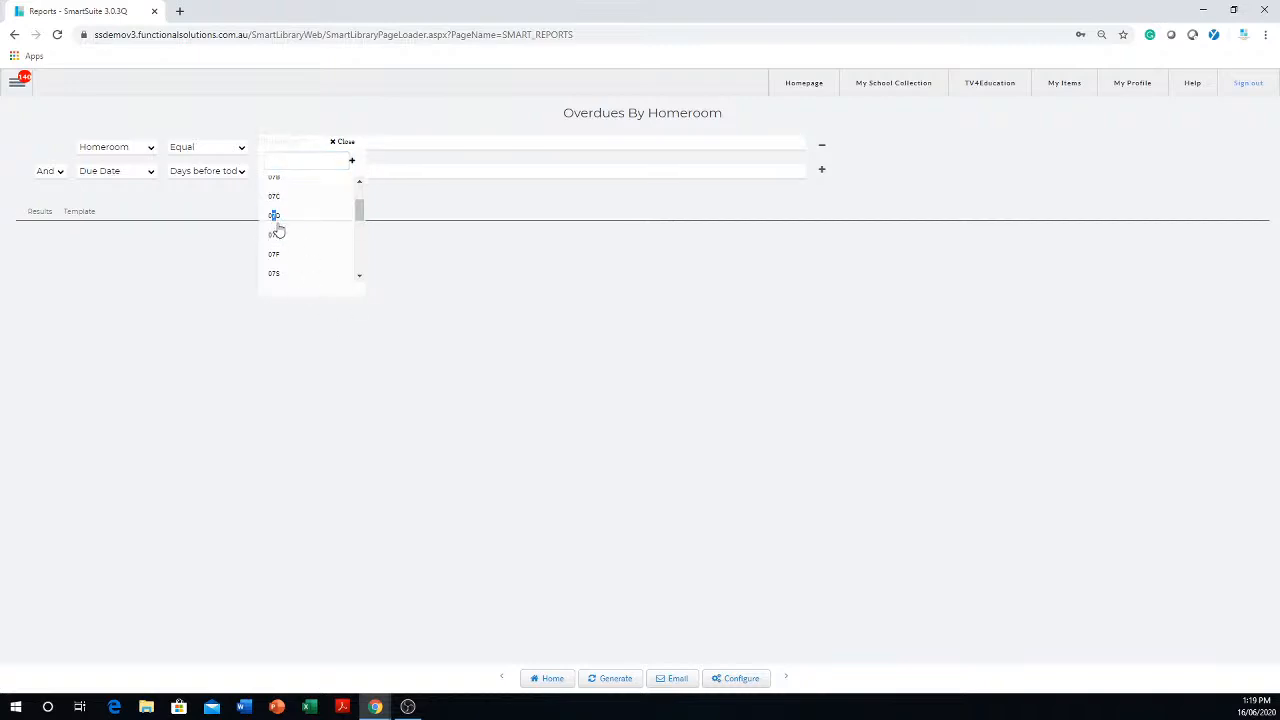
pyautogui.click(275, 216)
pyautogui.click(433, 331)
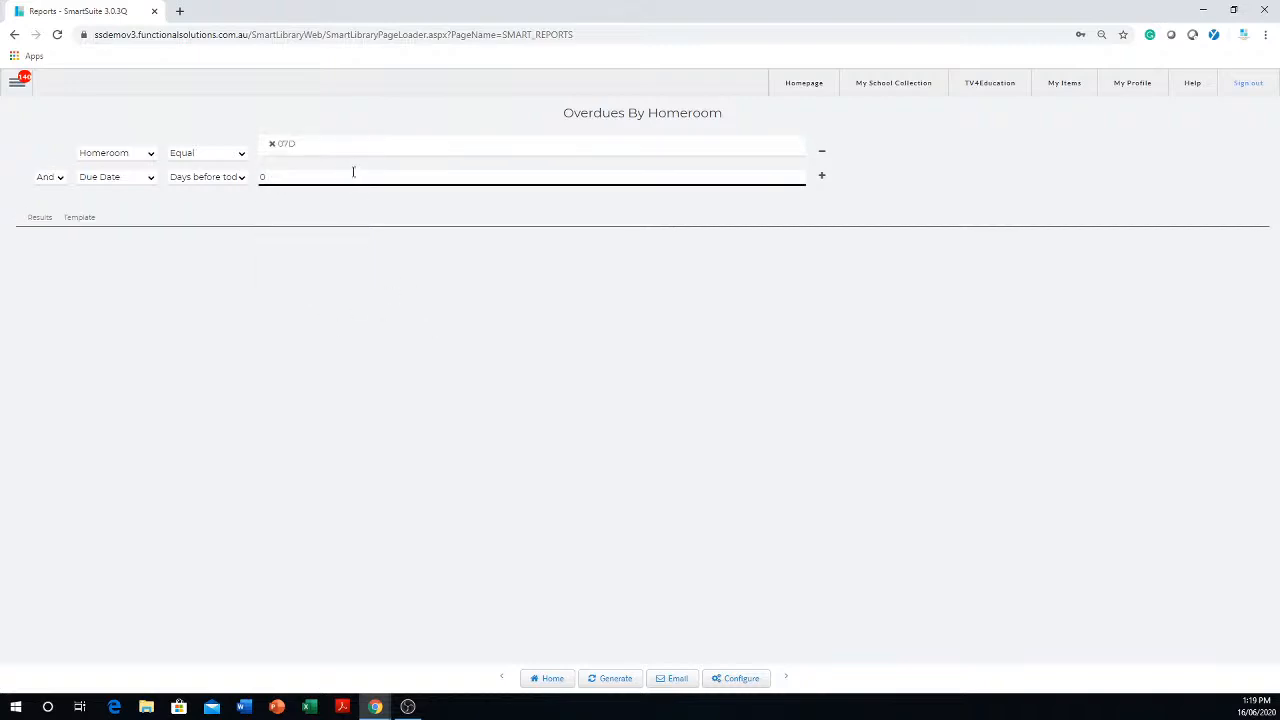
pyautogui.click(601, 679)
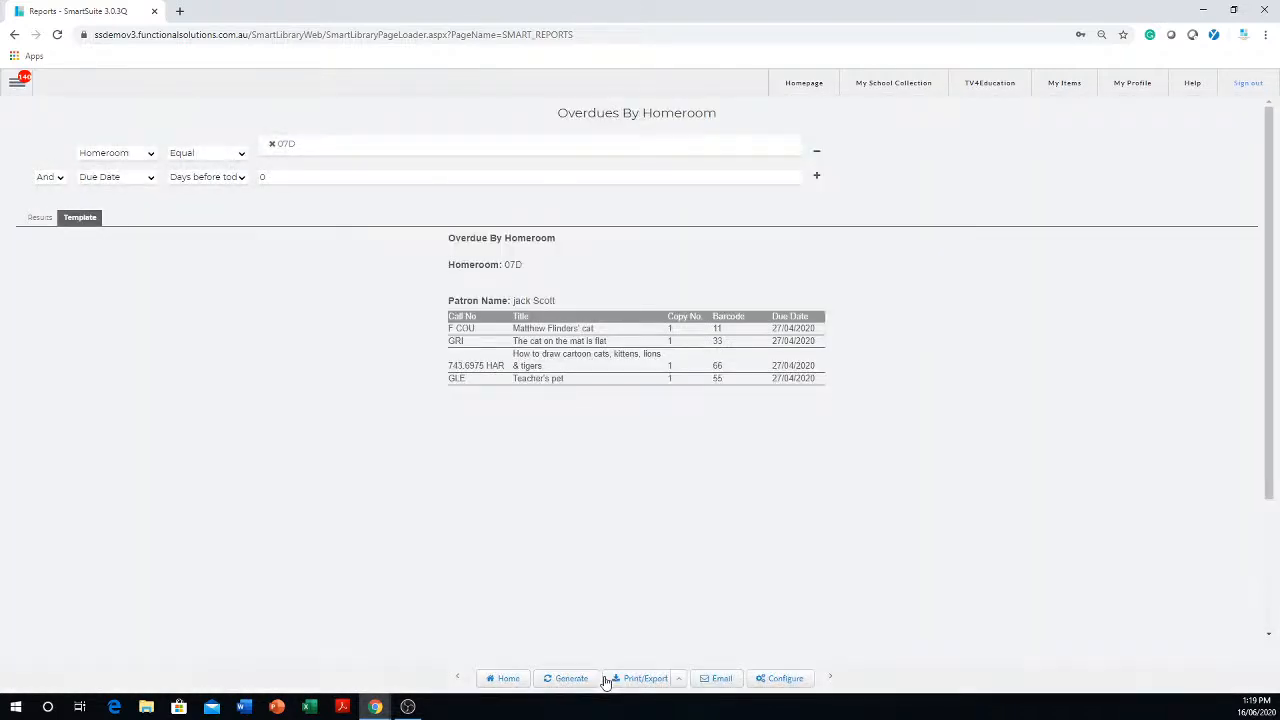
pyautogui.click(44, 217)
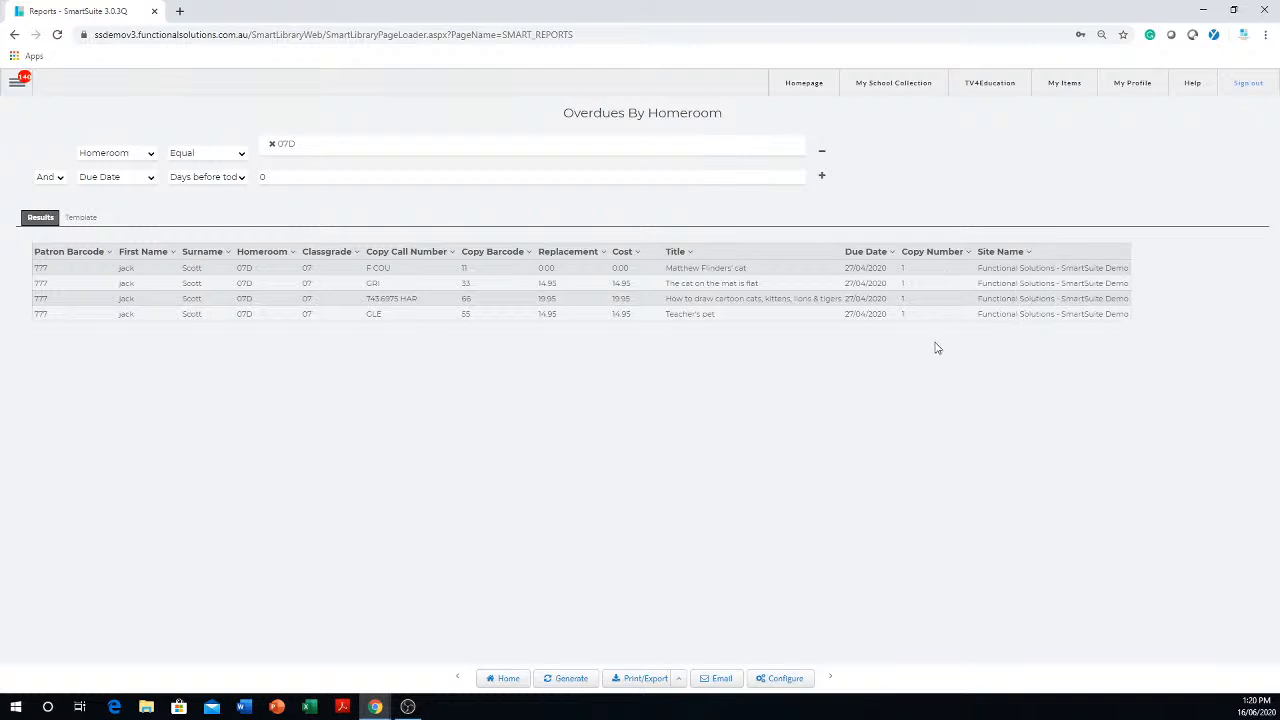
# - Return to the saved report list, duplicate FSI's "Overdues By Media" report and save it as "Overdues By Media Duplicate"
pyautogui.click(508, 680)
pyautogui.click(704, 110)
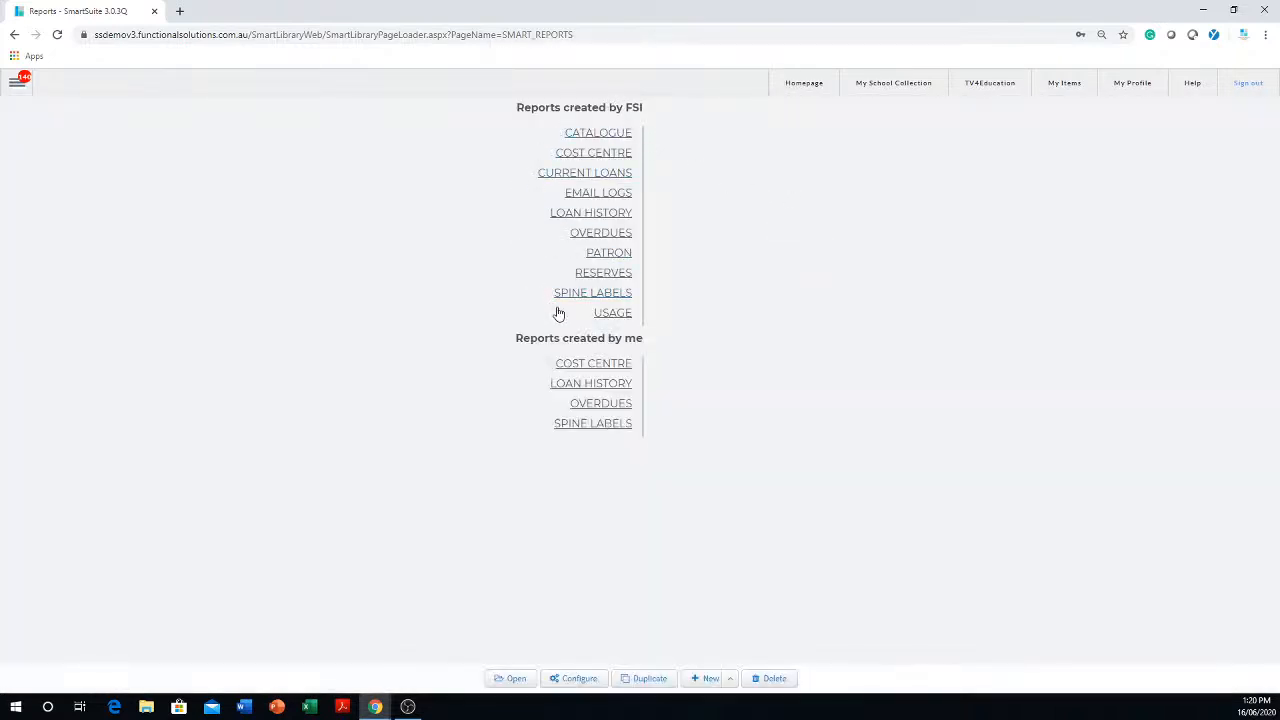
pyautogui.click(606, 236)
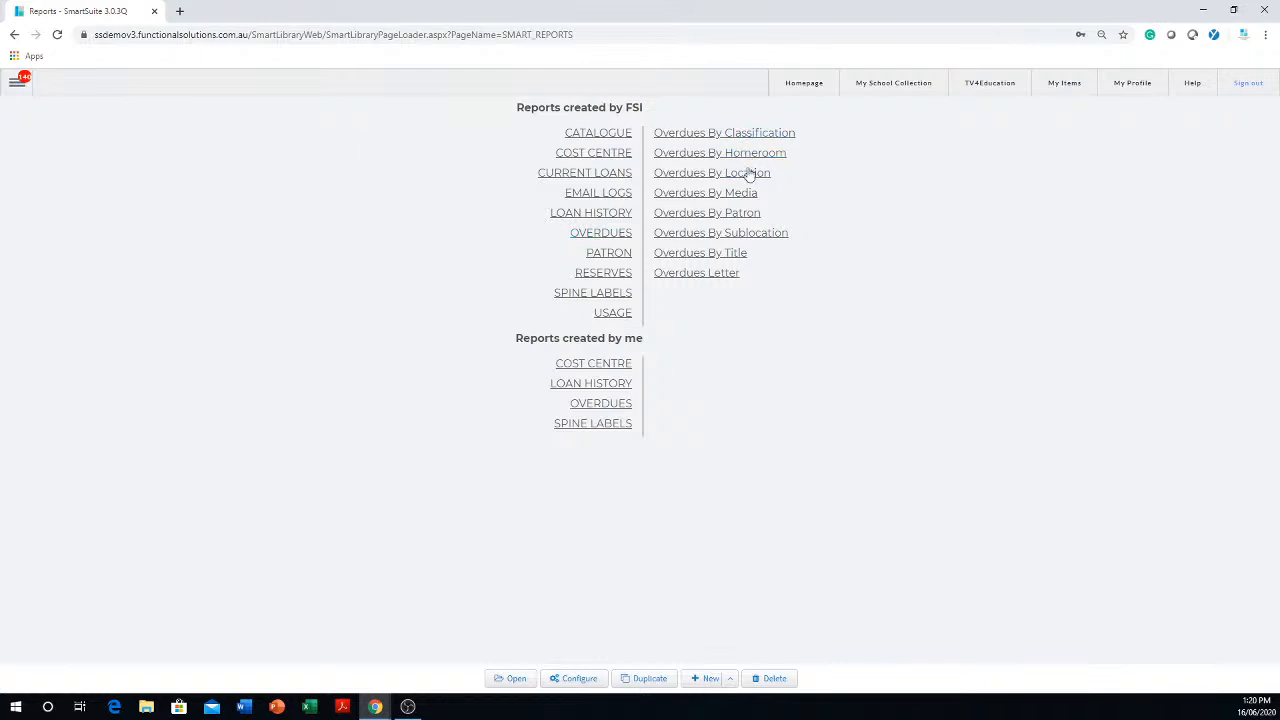
pyautogui.click(741, 197)
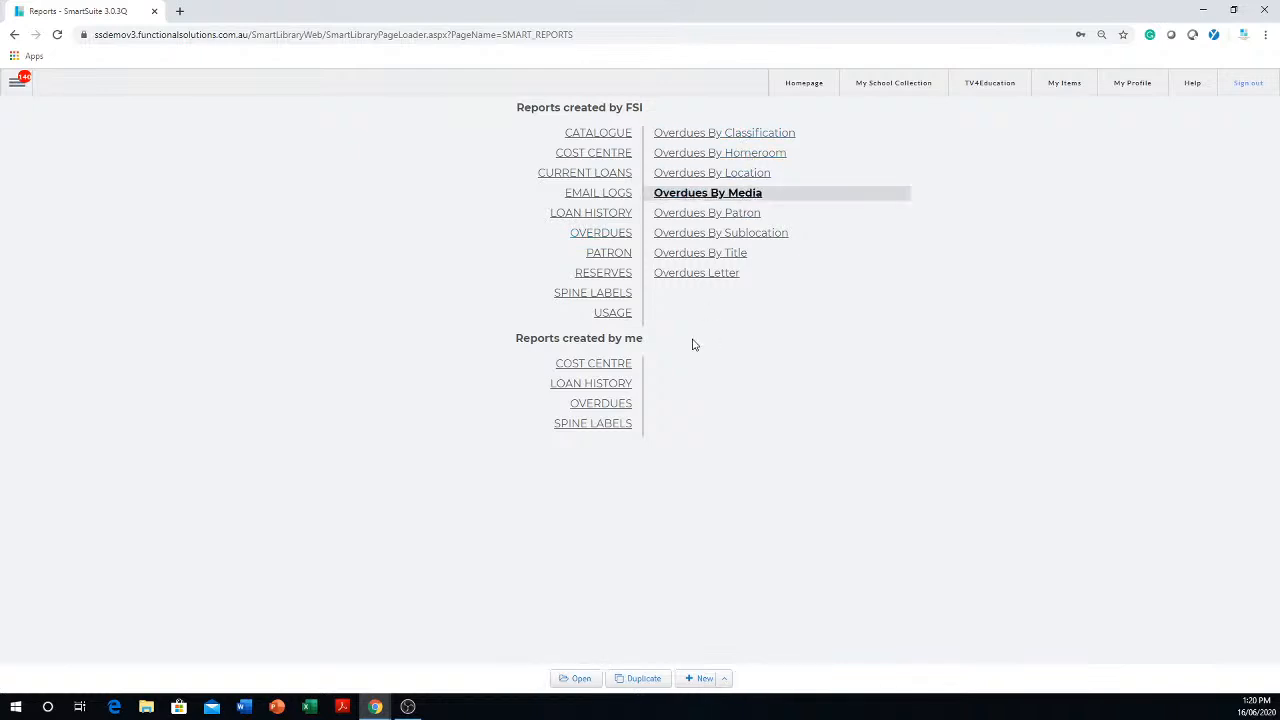
pyautogui.click(643, 679)
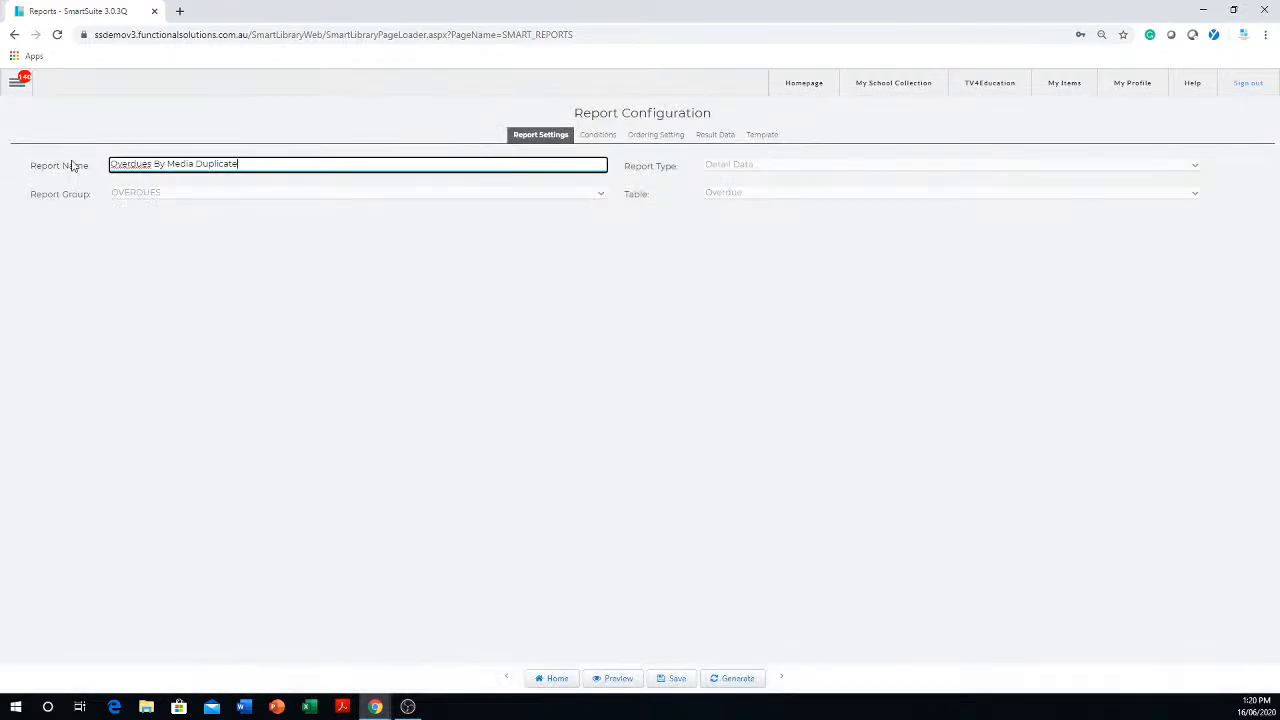
pyautogui.click(678, 681)
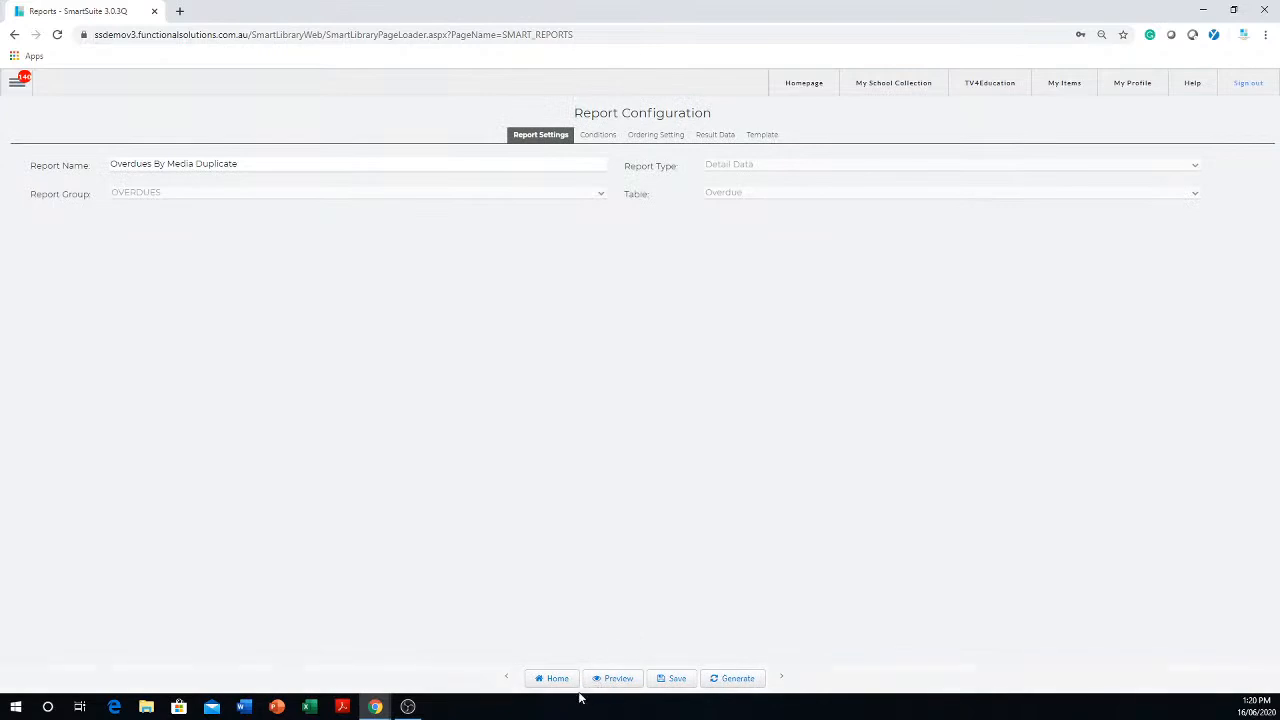
# - Go back to the saved report list and open the configuration of your own "Overdues By Media Duplicate" report
pyautogui.click(556, 679)
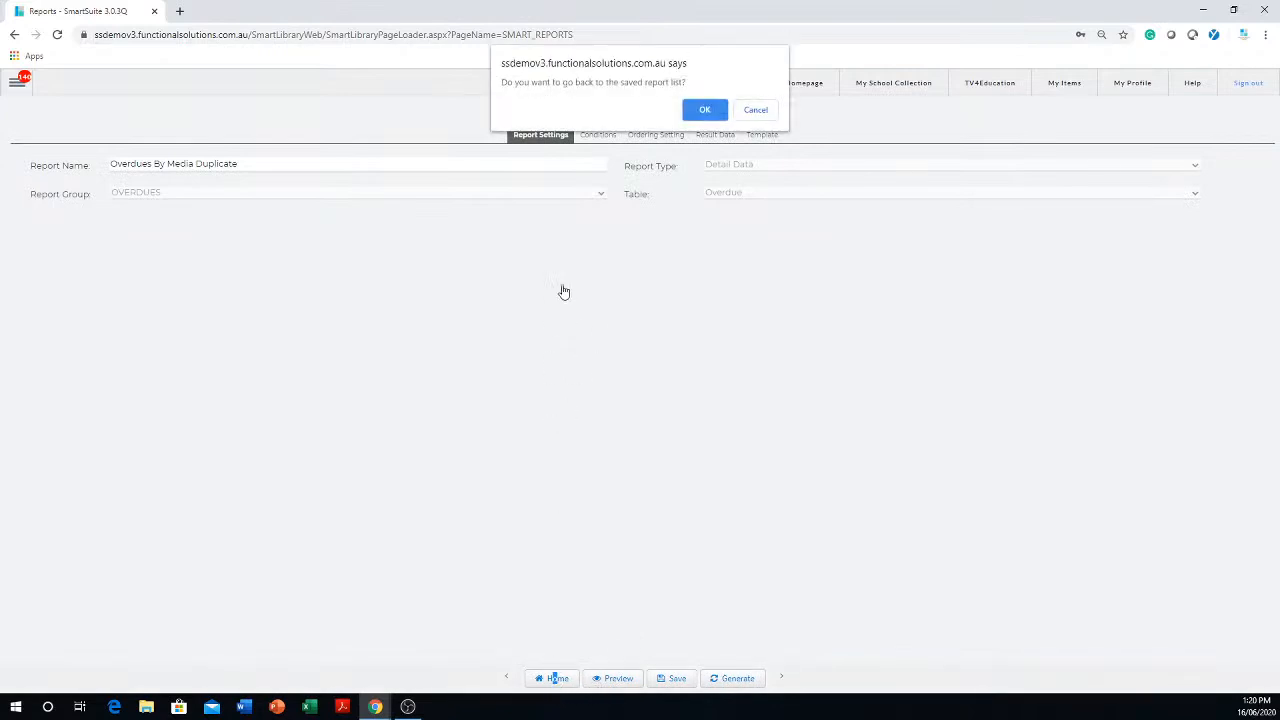
pyautogui.click(706, 109)
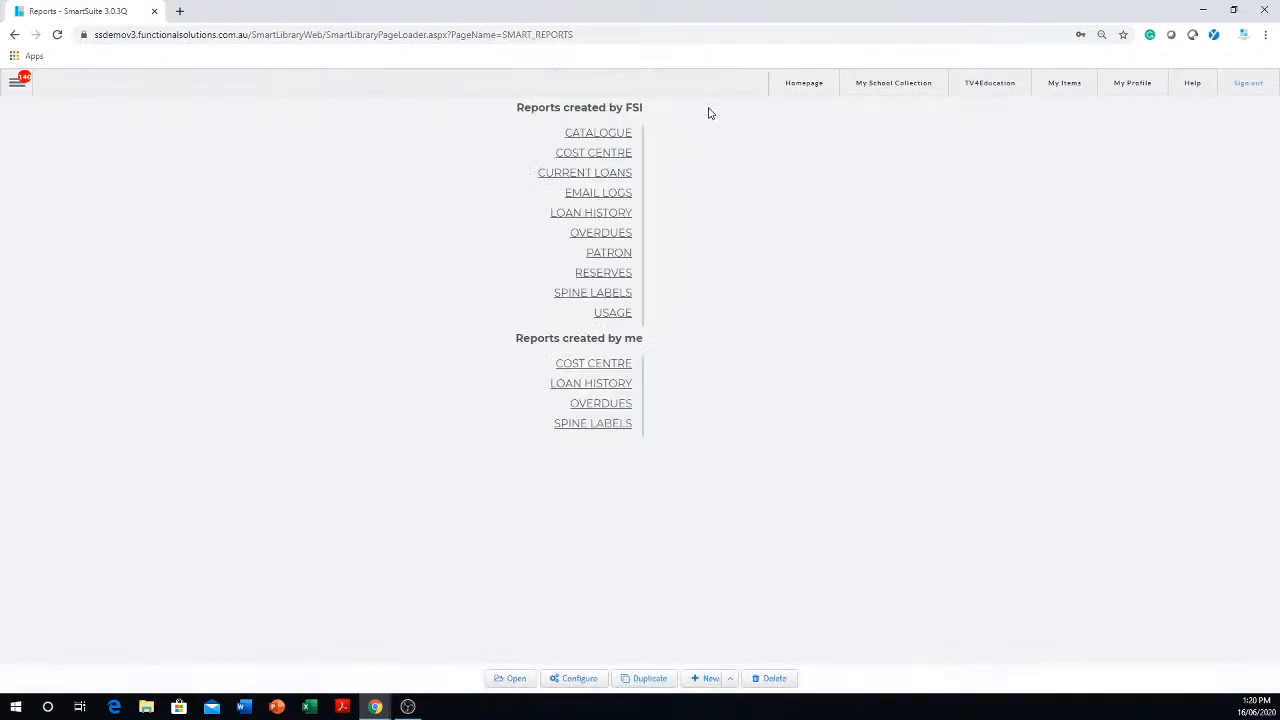
pyautogui.click(612, 406)
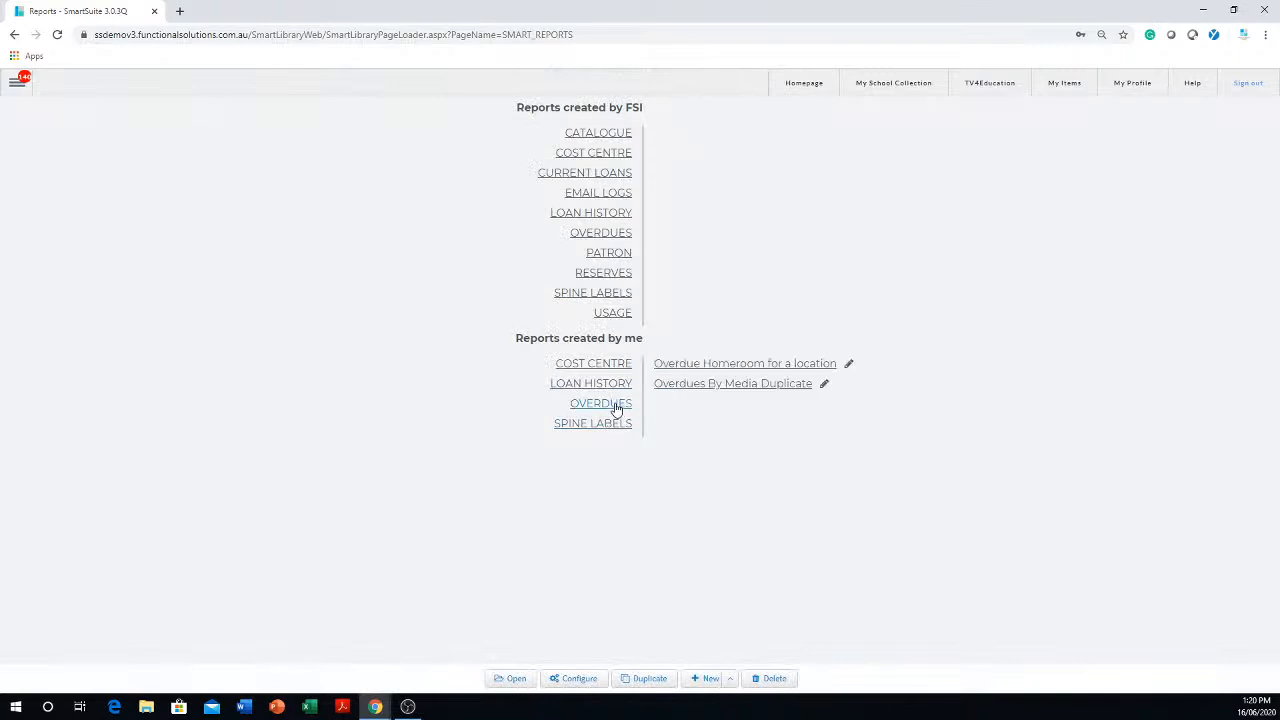
pyautogui.click(764, 388)
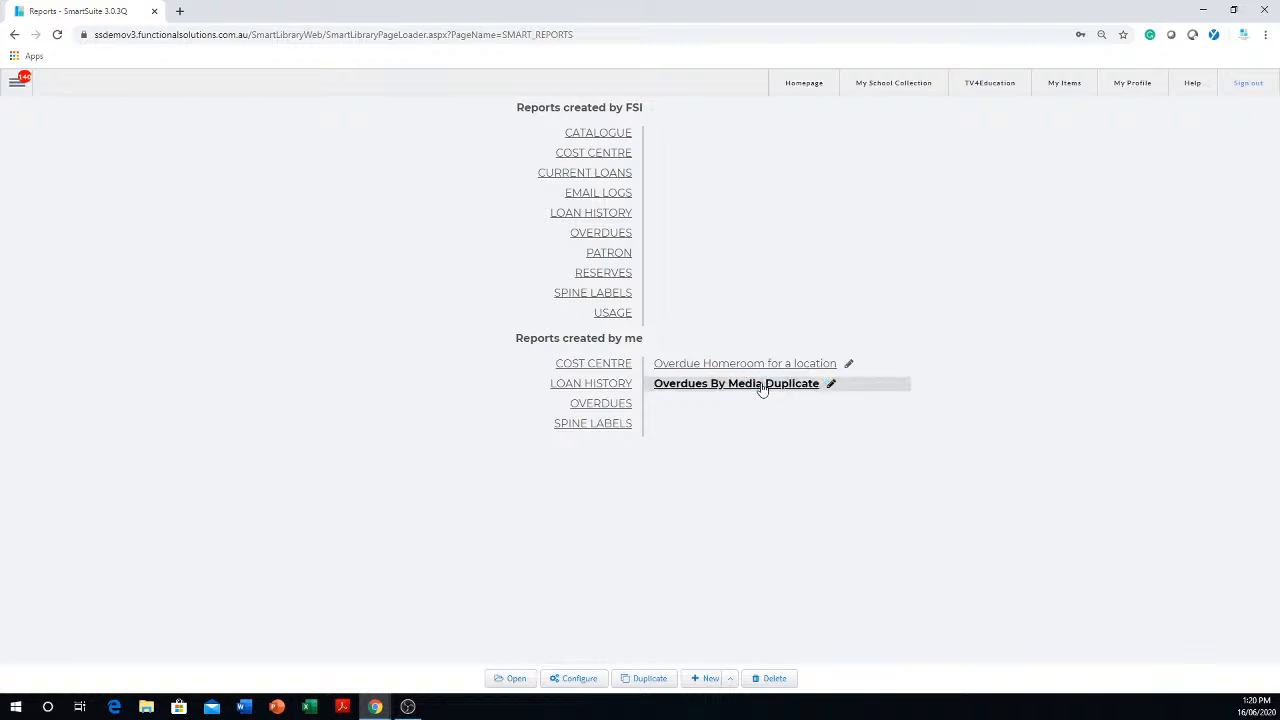
pyautogui.click(575, 679)
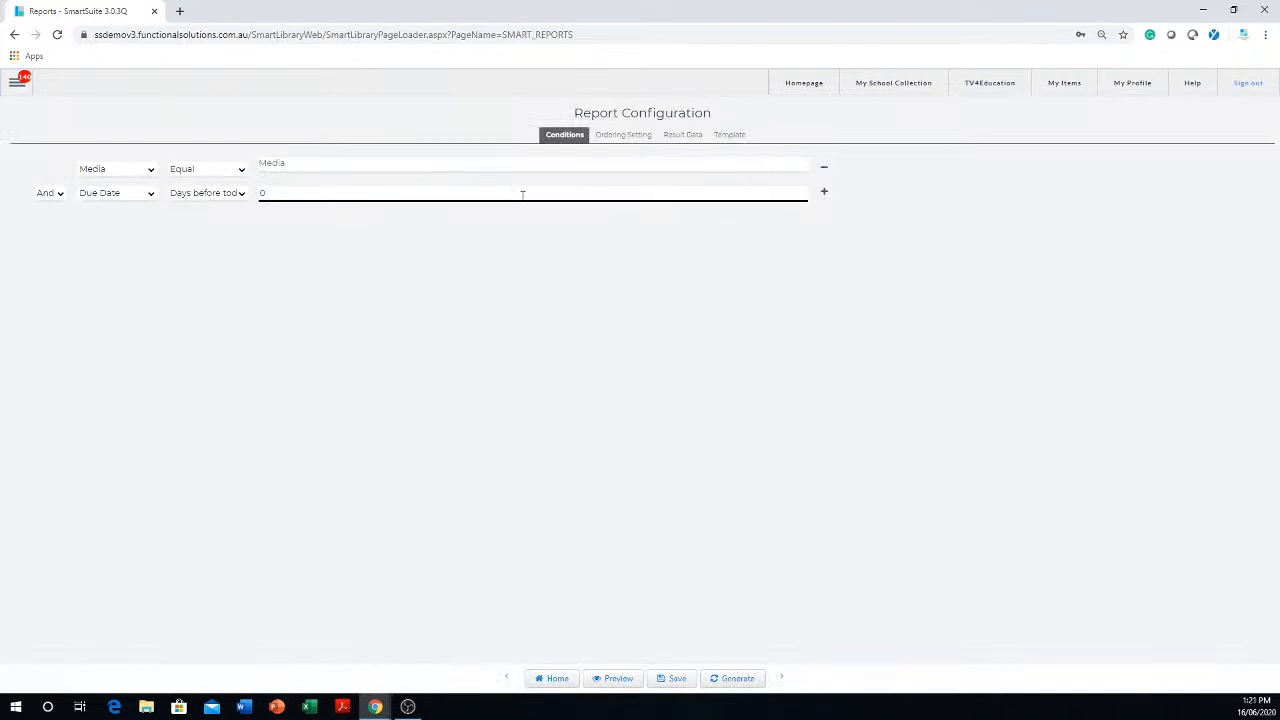
# - Add a Loan Type column after Site Name in the result data, then return to the saved report list without saving
pyautogui.click(622, 140)
pyautogui.click(685, 140)
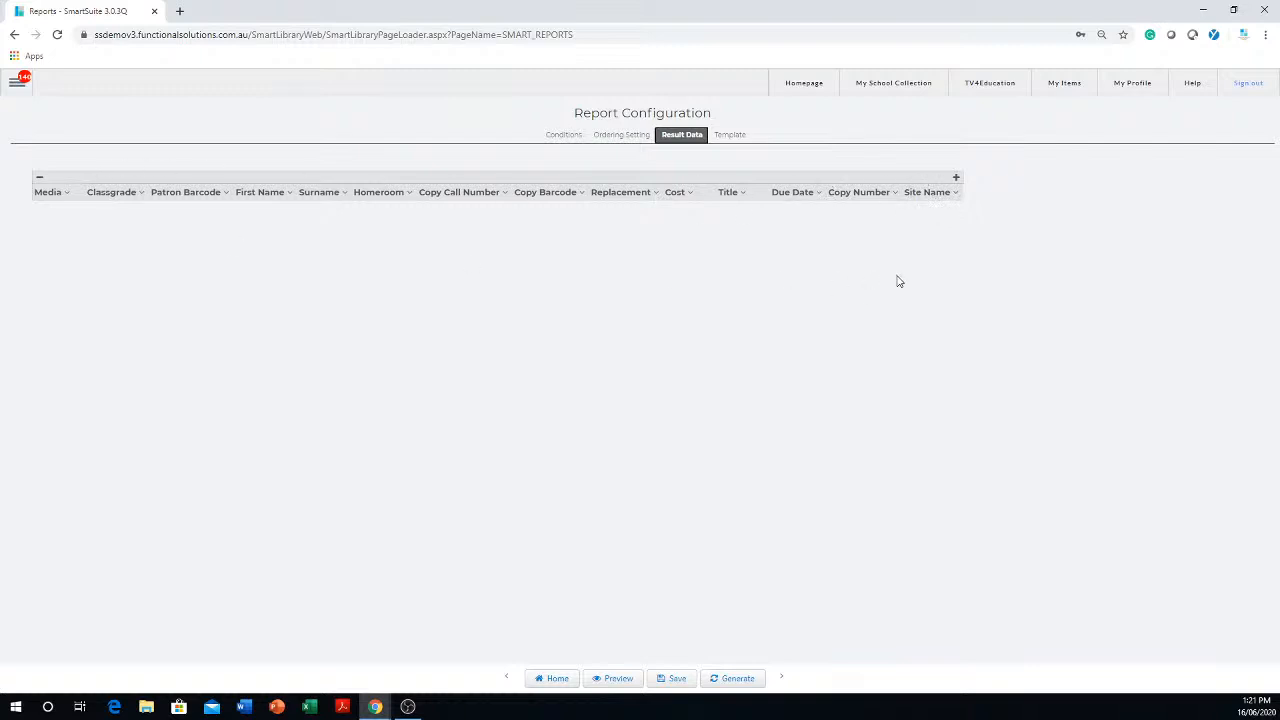
pyautogui.click(956, 178)
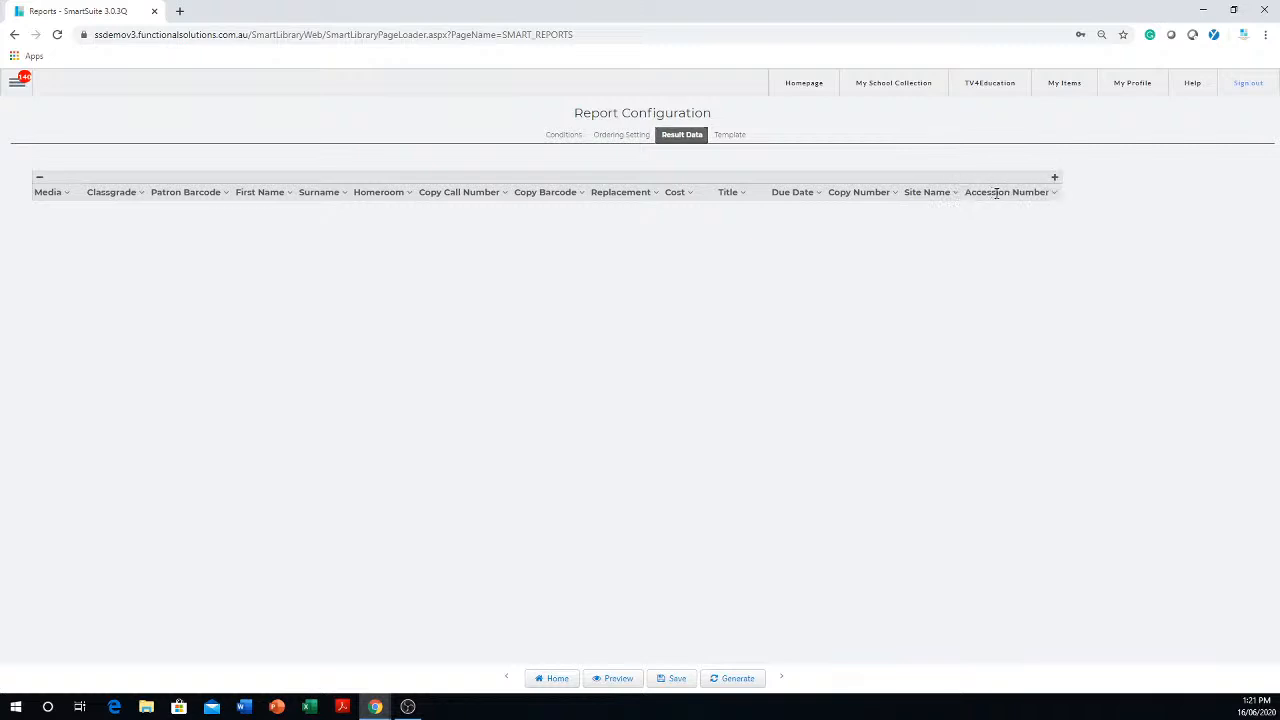
pyautogui.click(1053, 193)
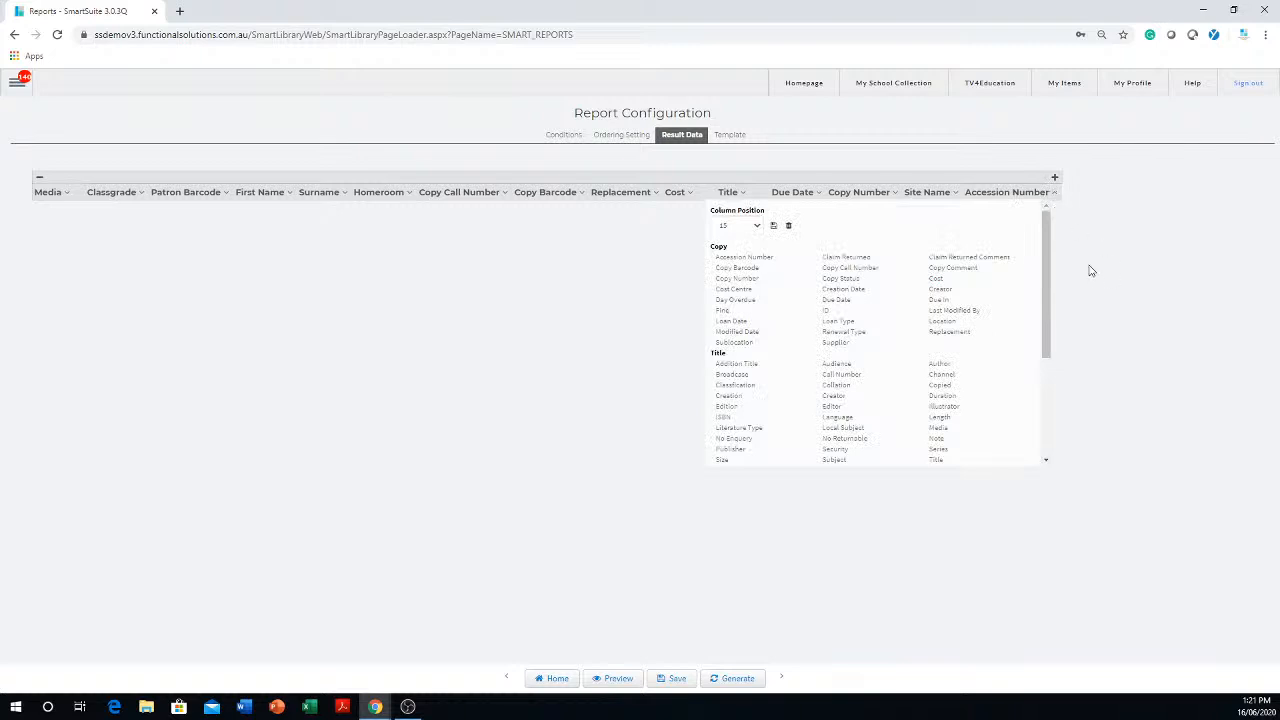
pyautogui.click(837, 324)
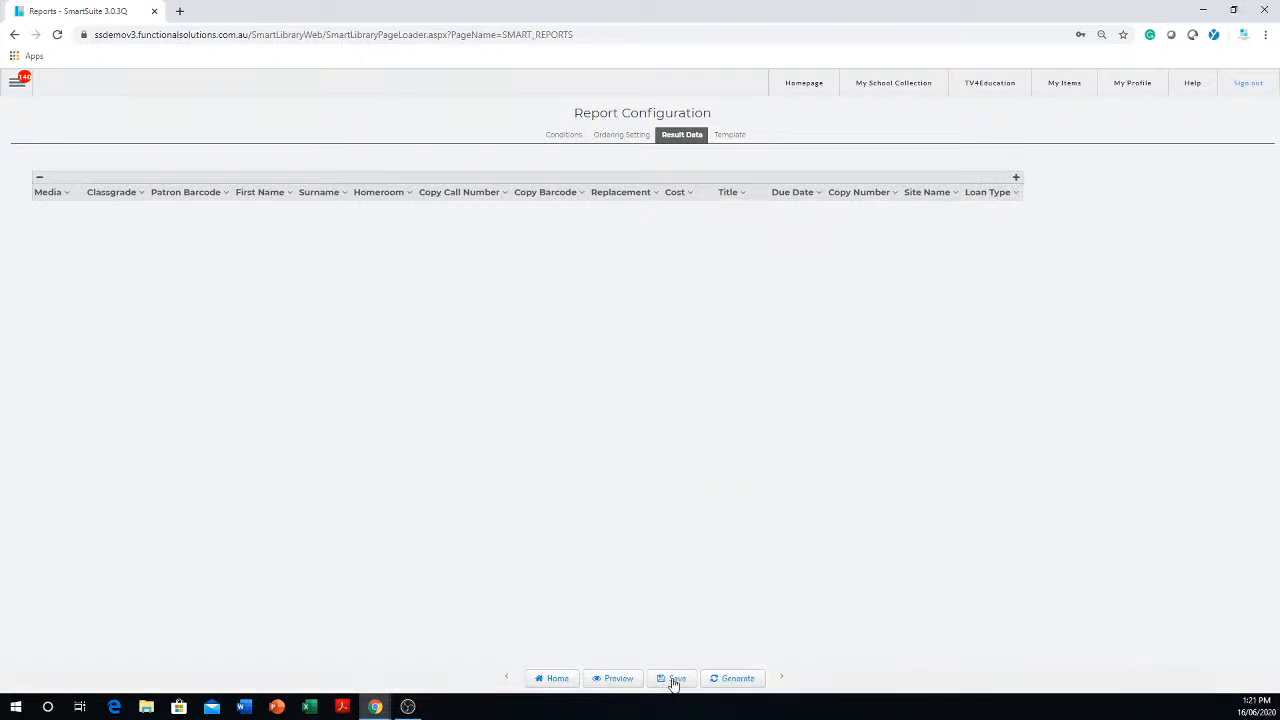
pyautogui.click(557, 679)
pyautogui.click(705, 110)
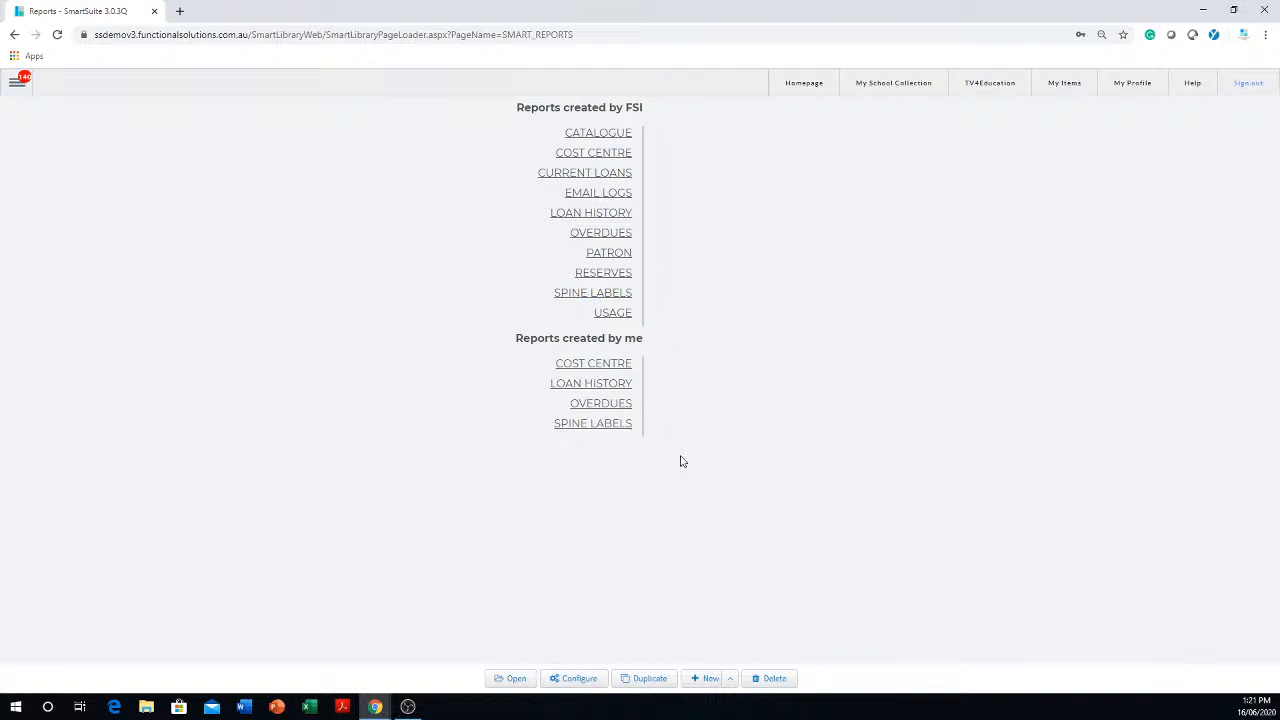
# - Browse the FSI reports under Overdues, Catalogue, Cost Centre, Reserves and Spine Labels, and select Raeco 12601
pyautogui.click(603, 236)
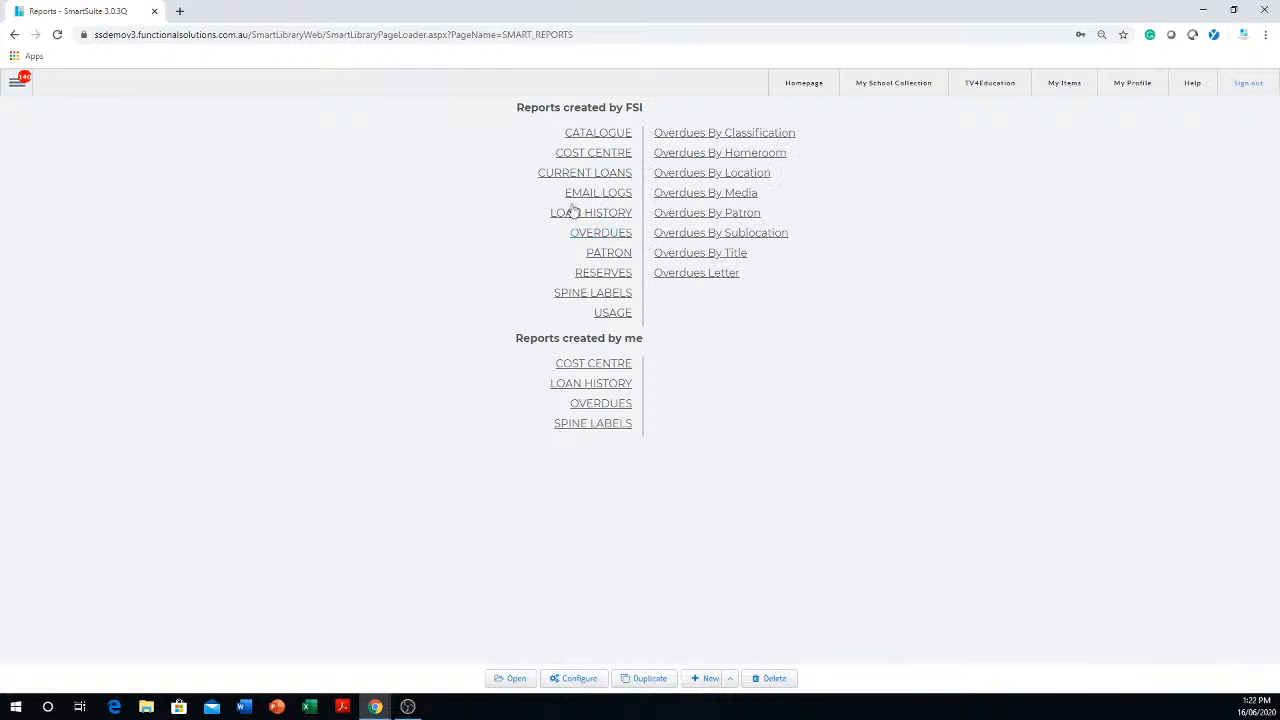
pyautogui.click(590, 134)
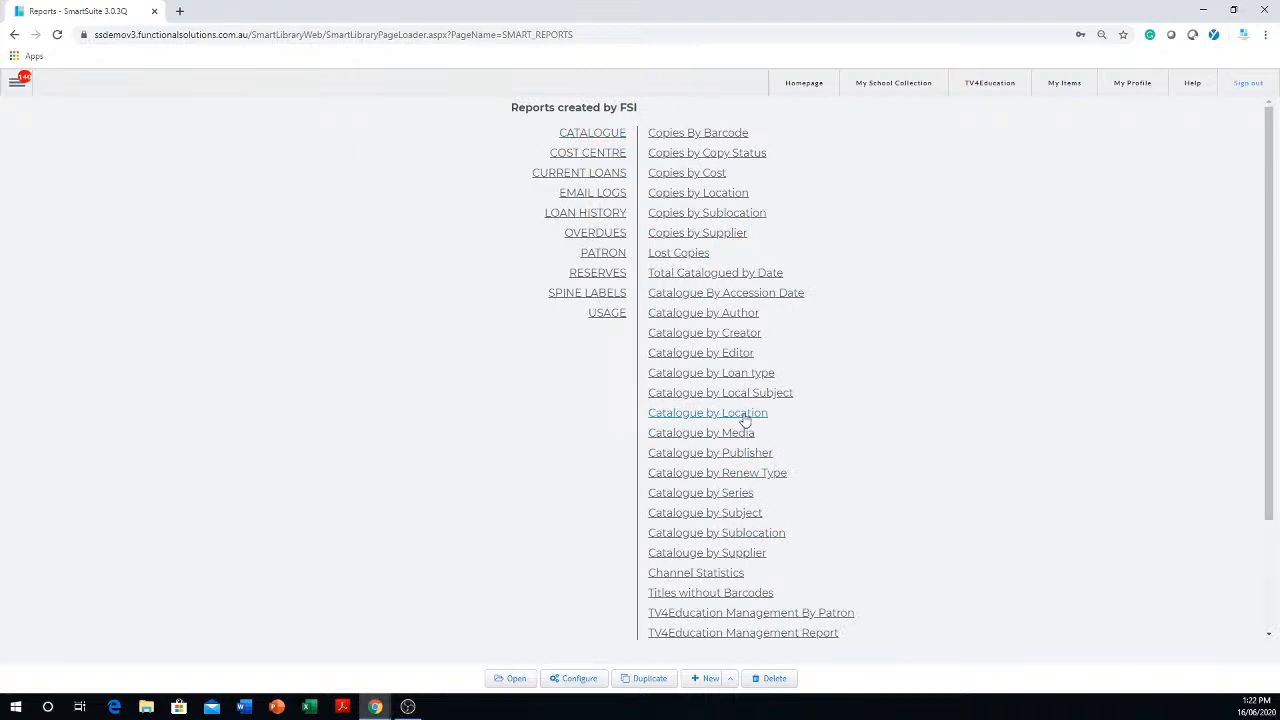
pyautogui.click(575, 156)
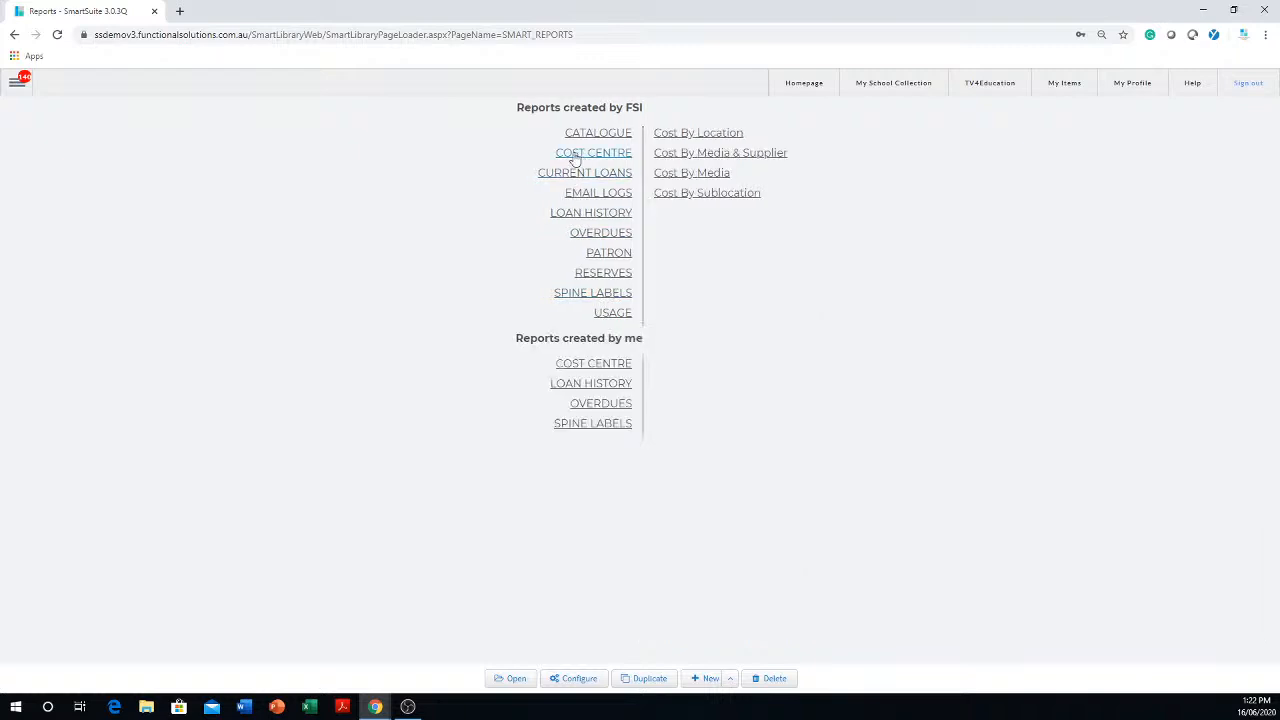
pyautogui.click(616, 278)
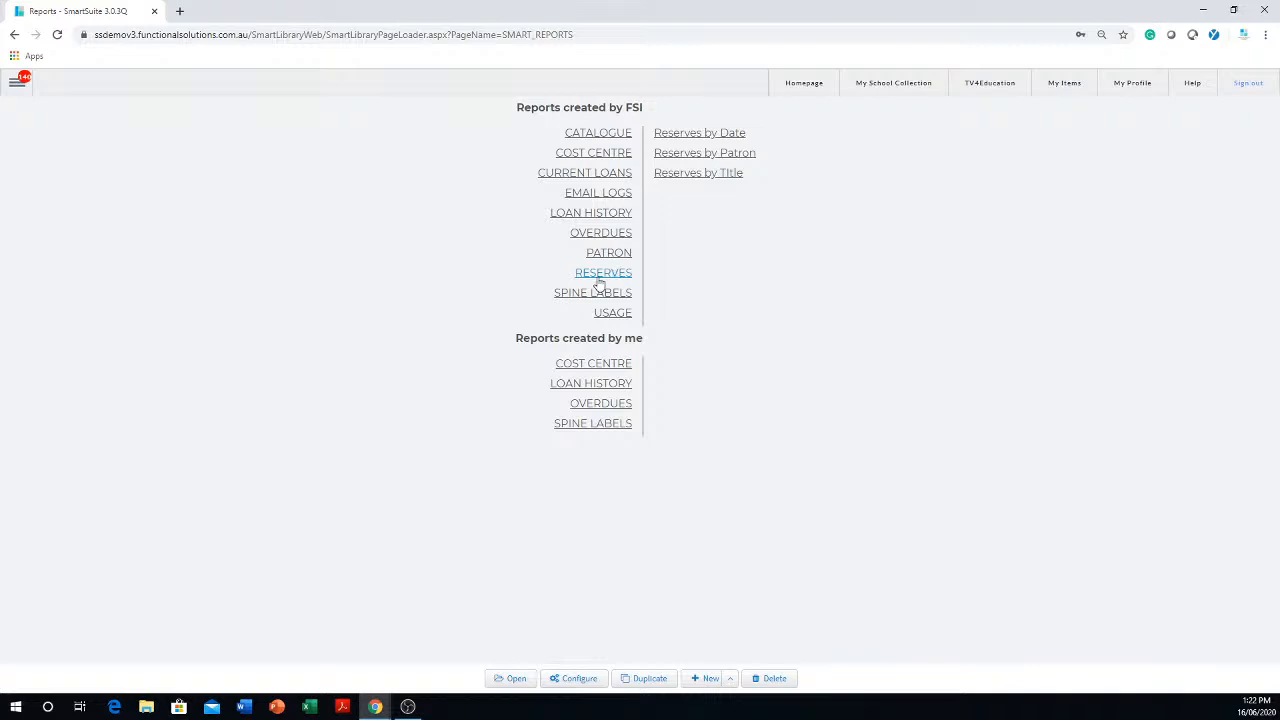
pyautogui.click(603, 298)
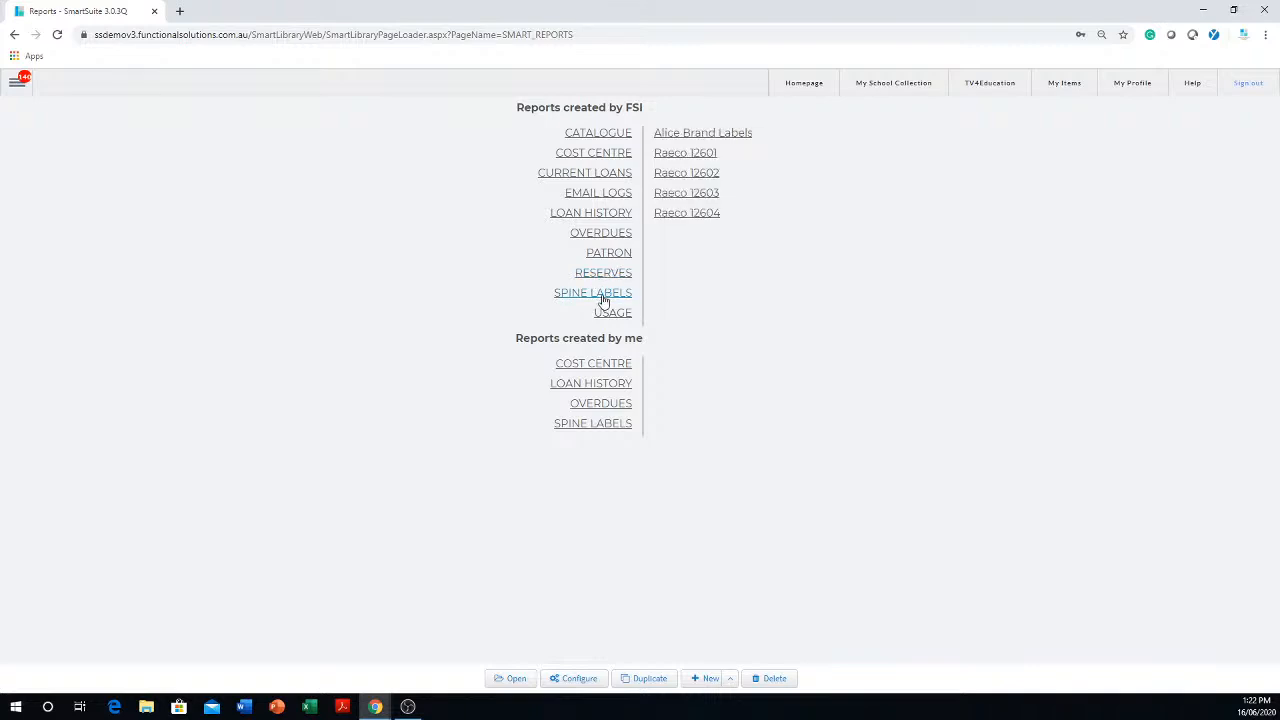
pyautogui.click(692, 155)
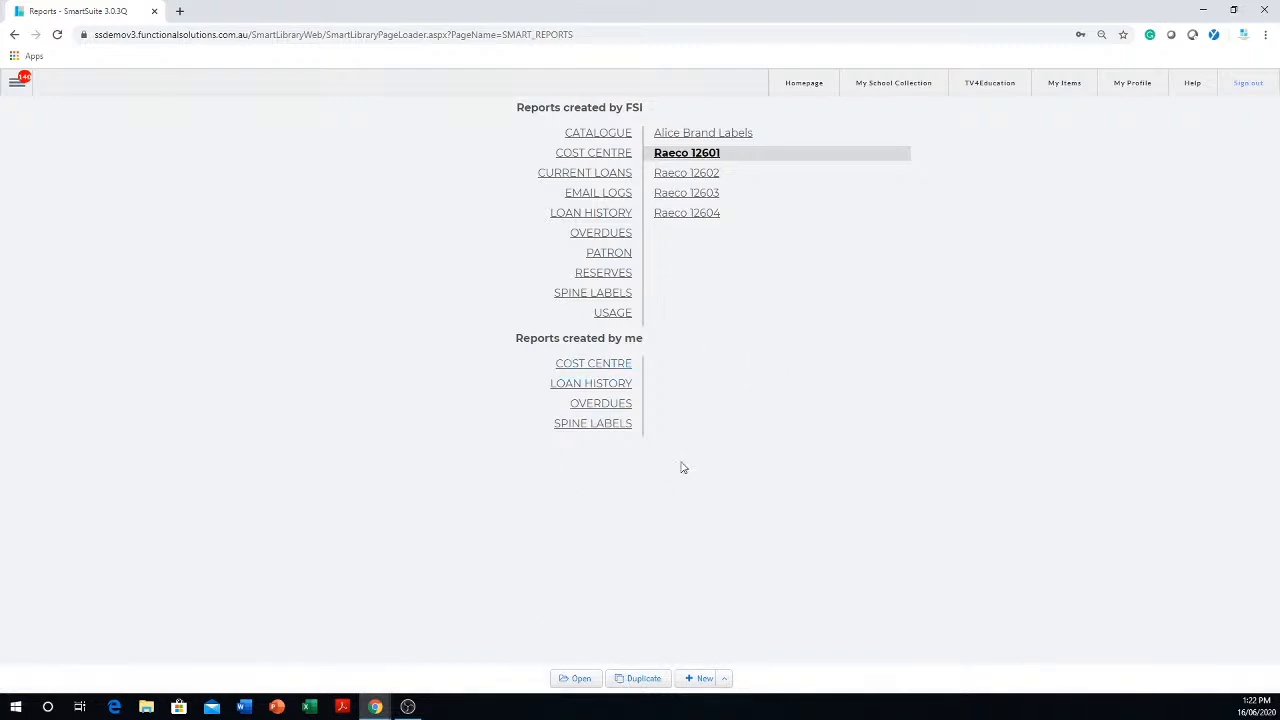
# - Delete "Overdues By Media Duplicate" from your own overdues reports and list that group again
pyautogui.click(594, 407)
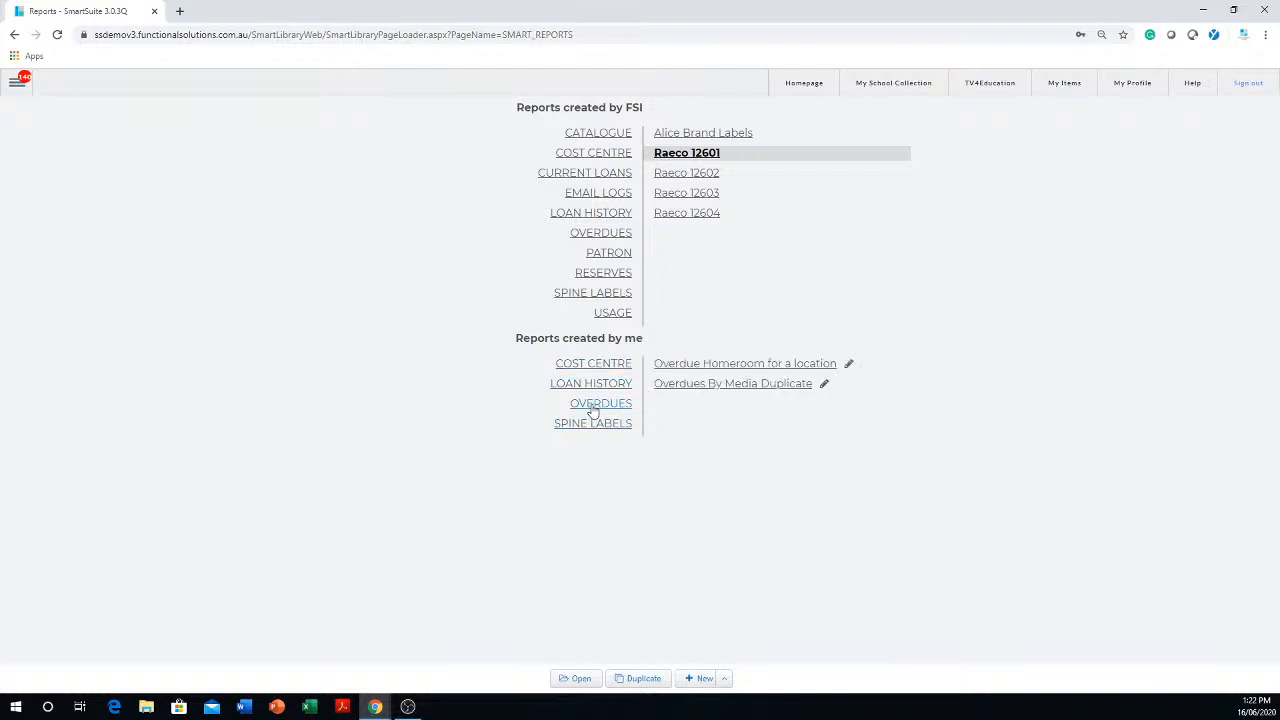
pyautogui.click(740, 384)
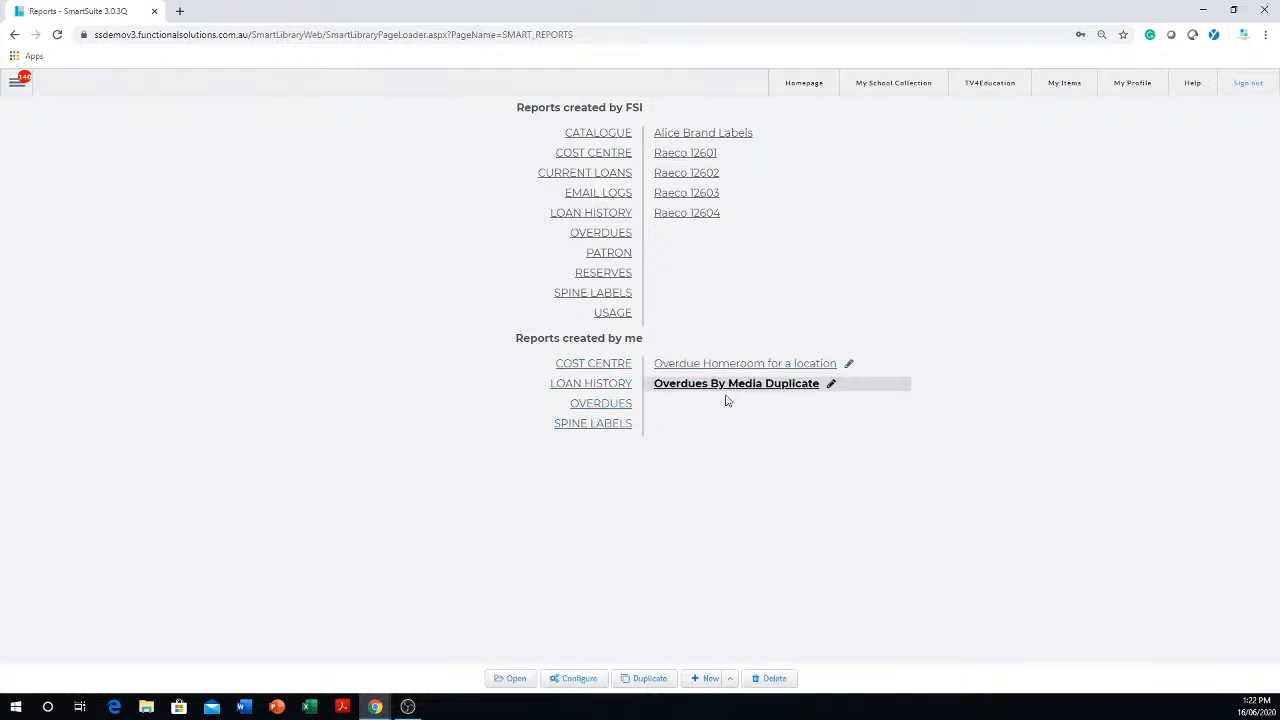
pyautogui.click(772, 679)
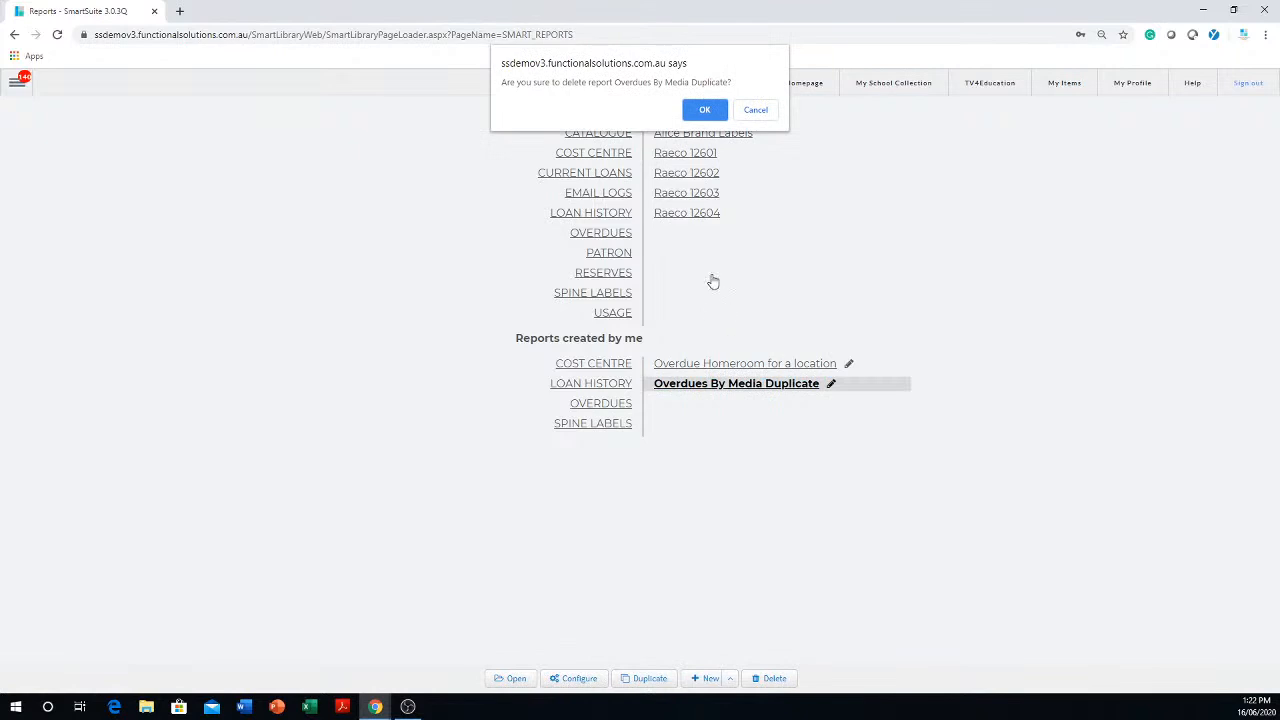
pyautogui.click(704, 110)
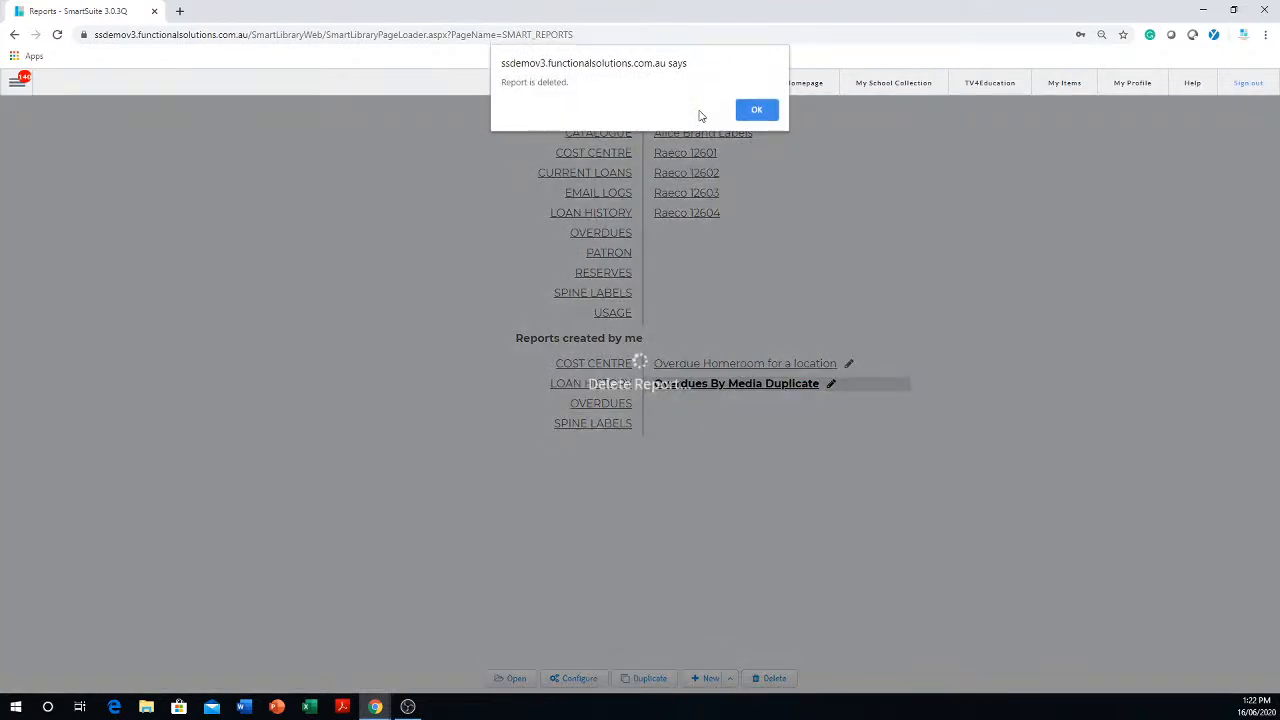
pyautogui.click(757, 112)
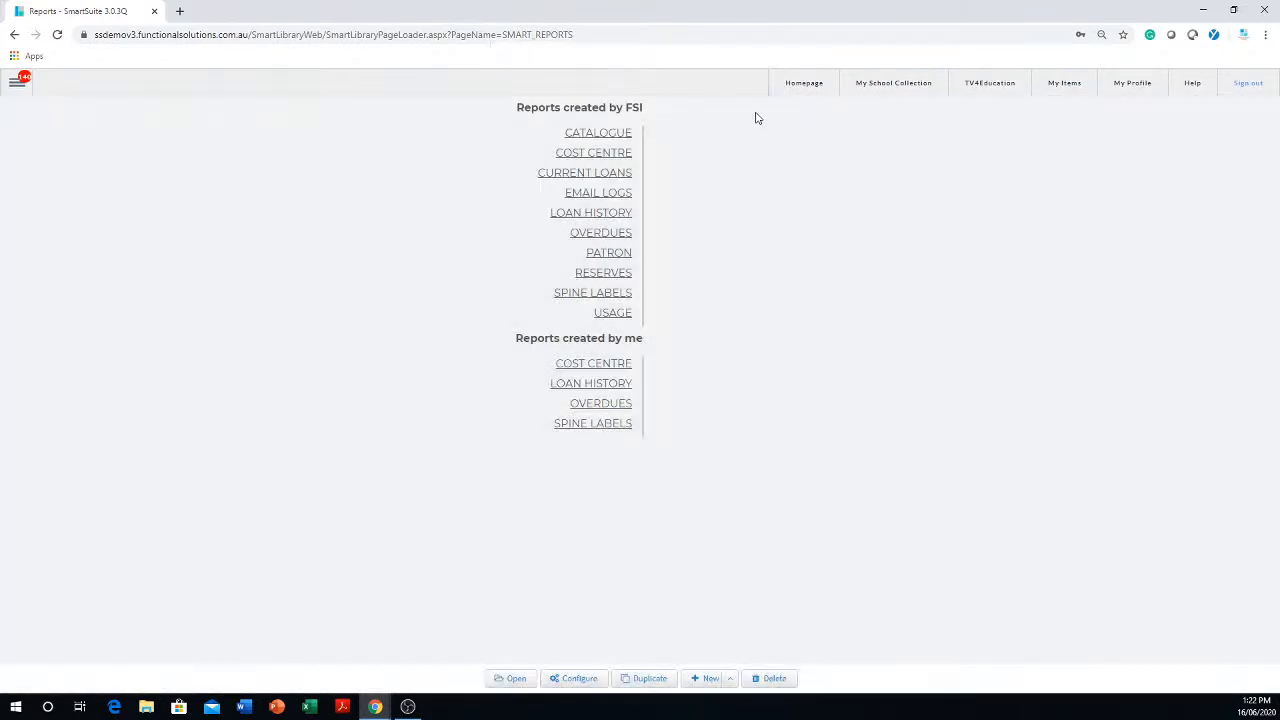
pyautogui.click(604, 405)
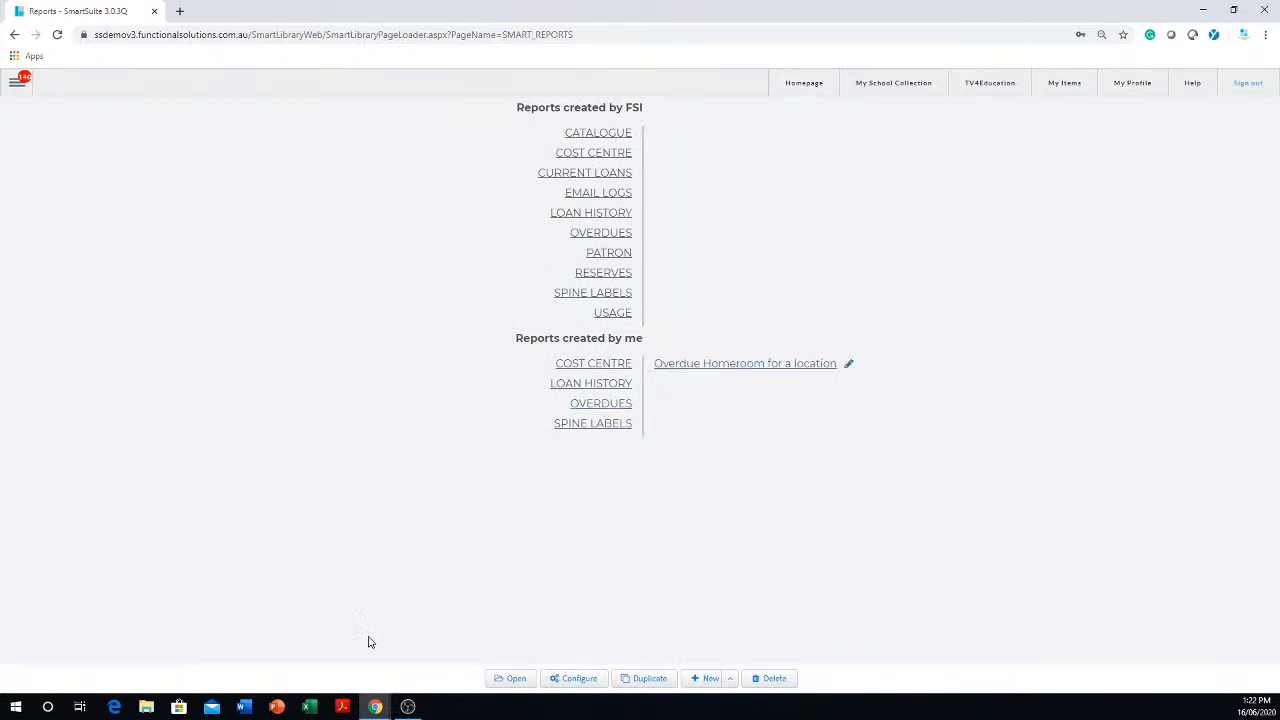